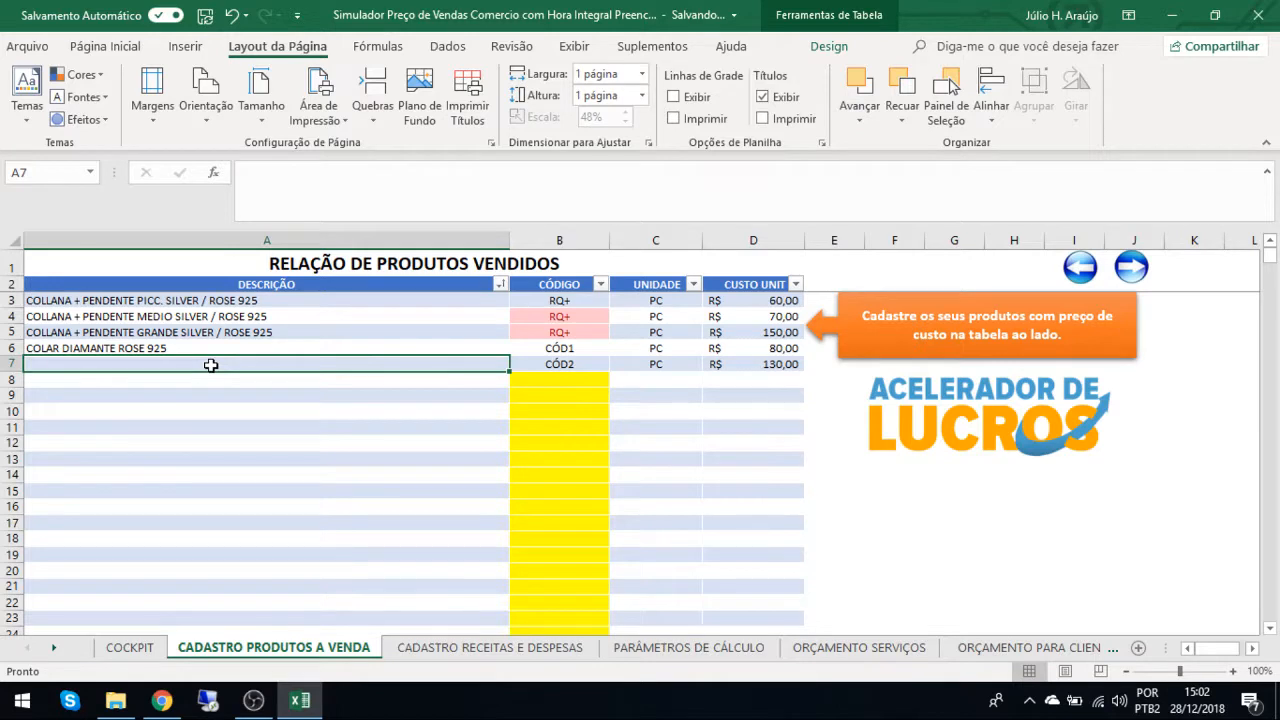
mouse_move(256, 702)
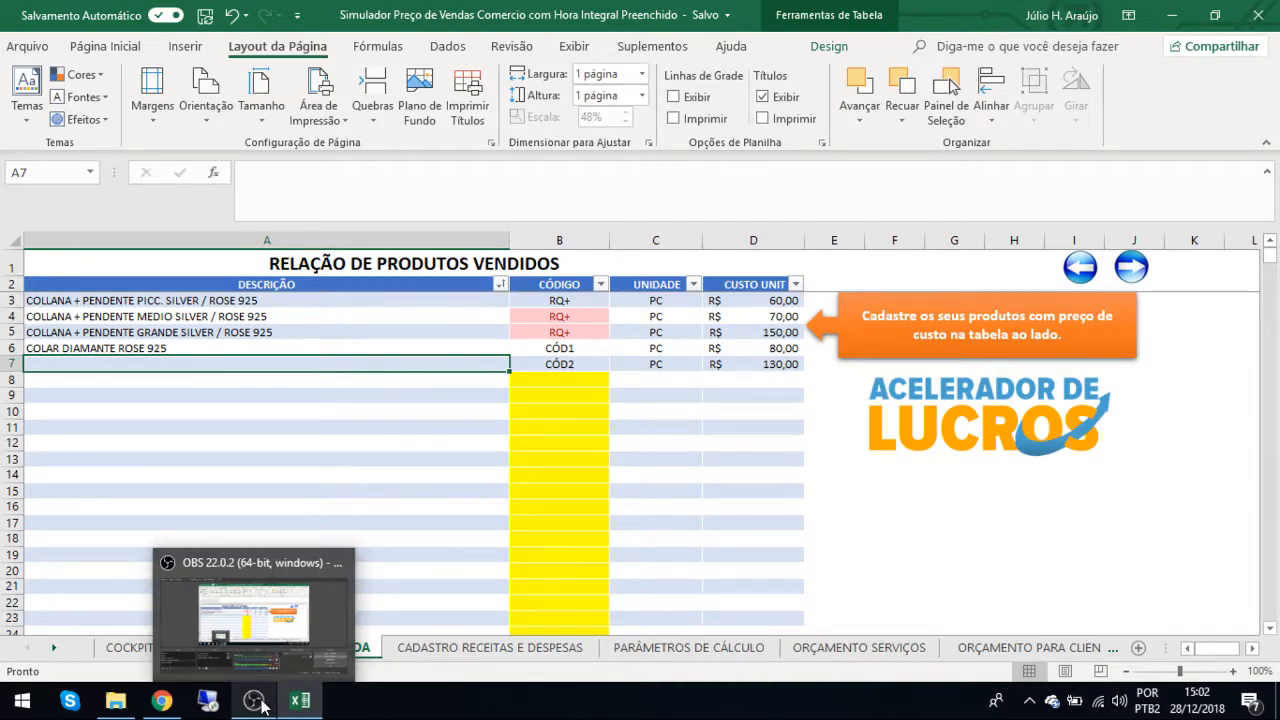
click(258, 703)
click(315, 708)
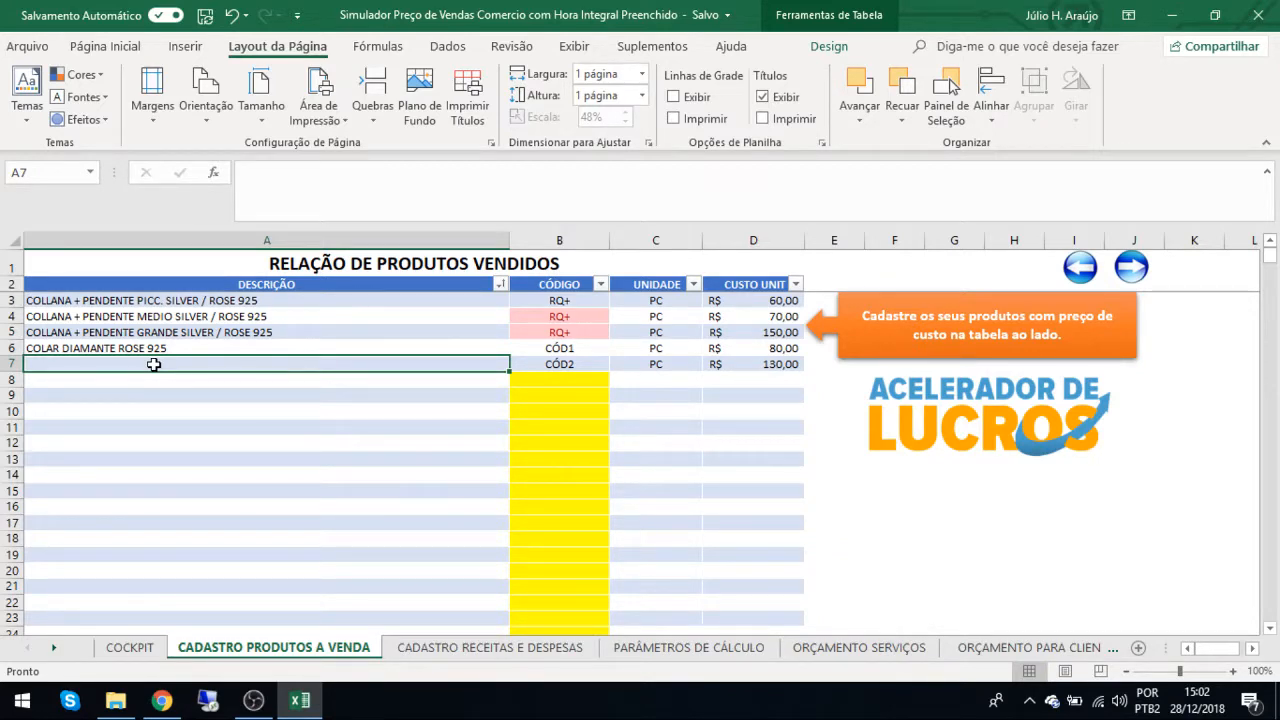
Copy the COLAR DIAMANTE ROSE 925 description into the empty row 7 below it and extend it to "COLAR DIAMANTE ROSE 925 2".
key(Up)
key(ctrl+c)
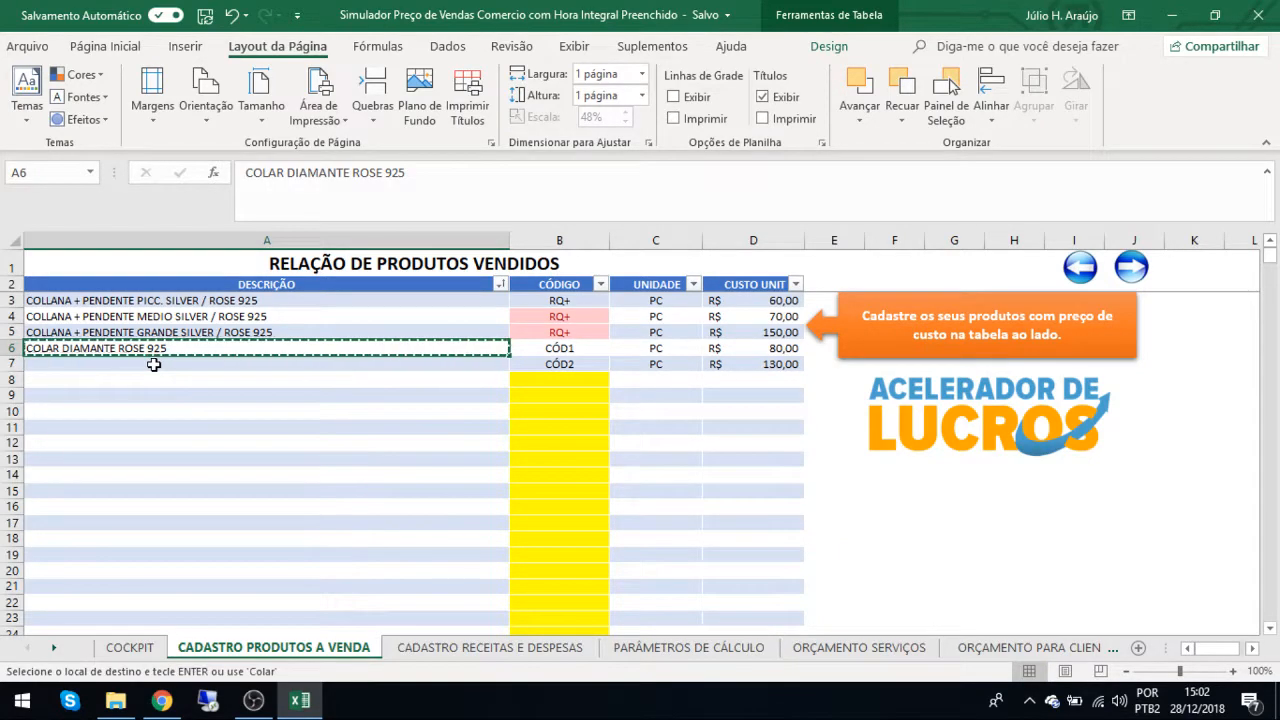
key(Down)
key(ctrl+v)
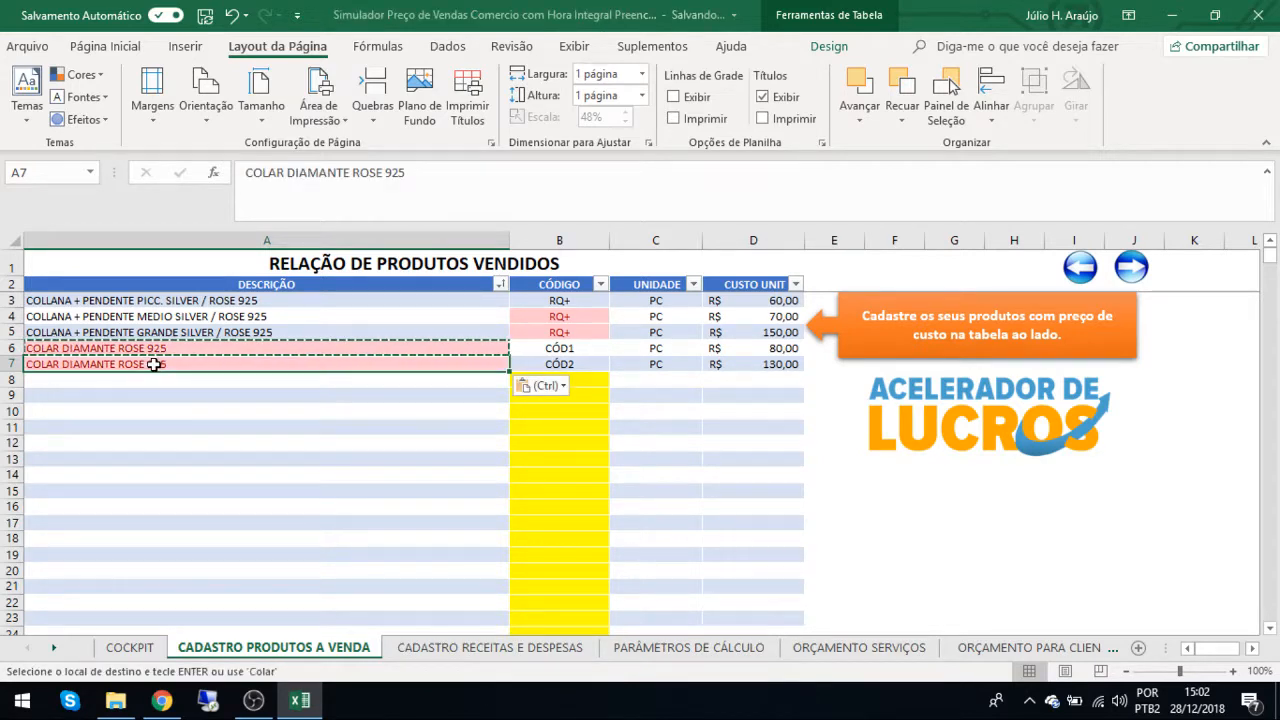
key(F2)
text(2)
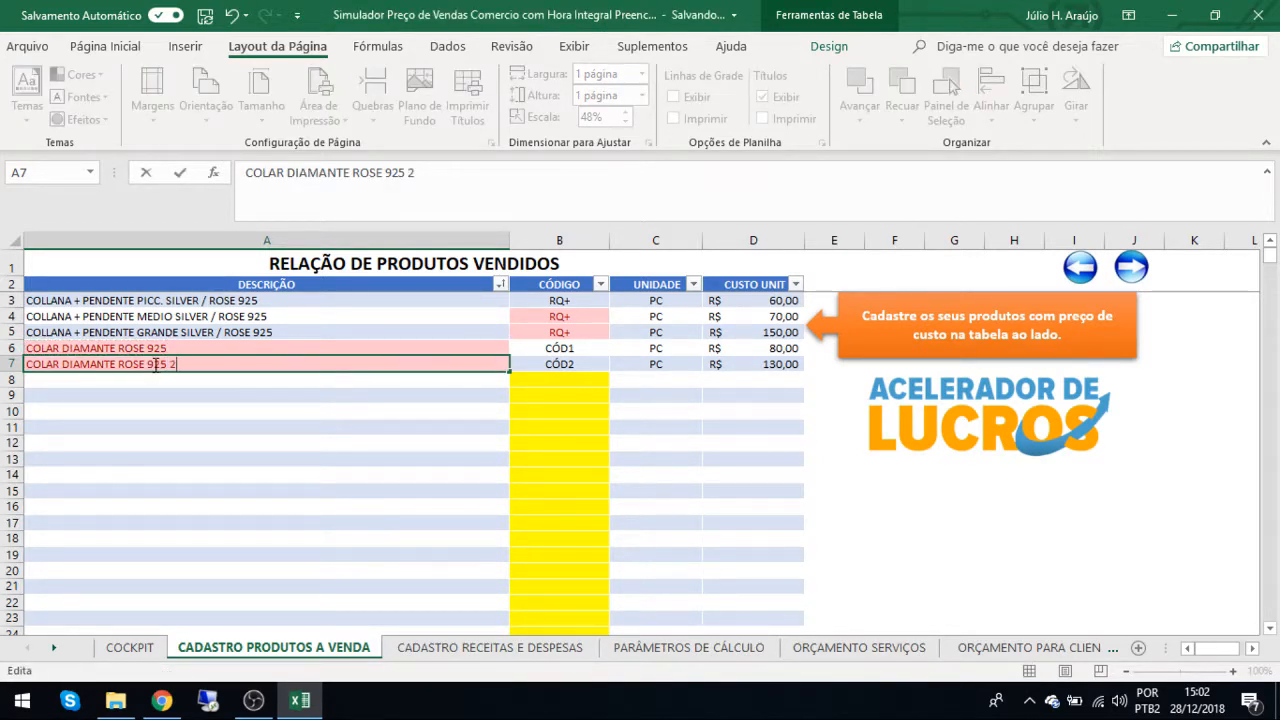
key(Tab)
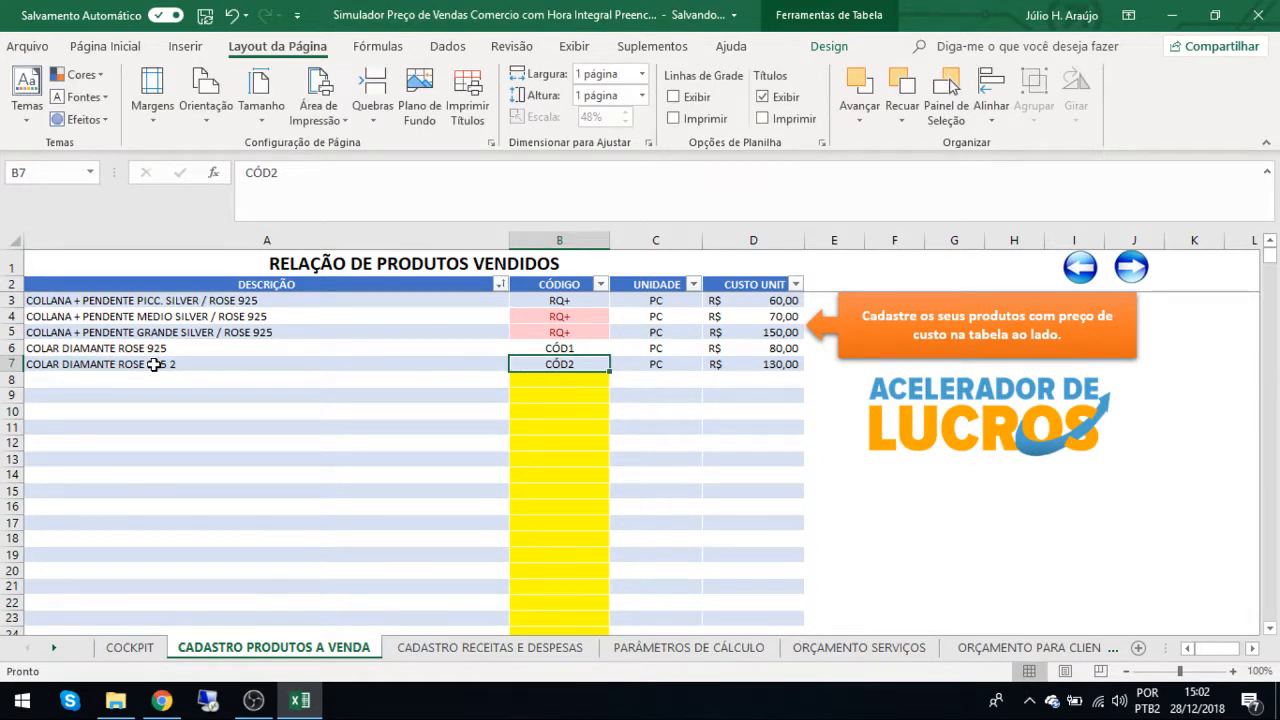
Enter PC as the unit of the product in row 7 and move on to its unit cost.
key(Tab)
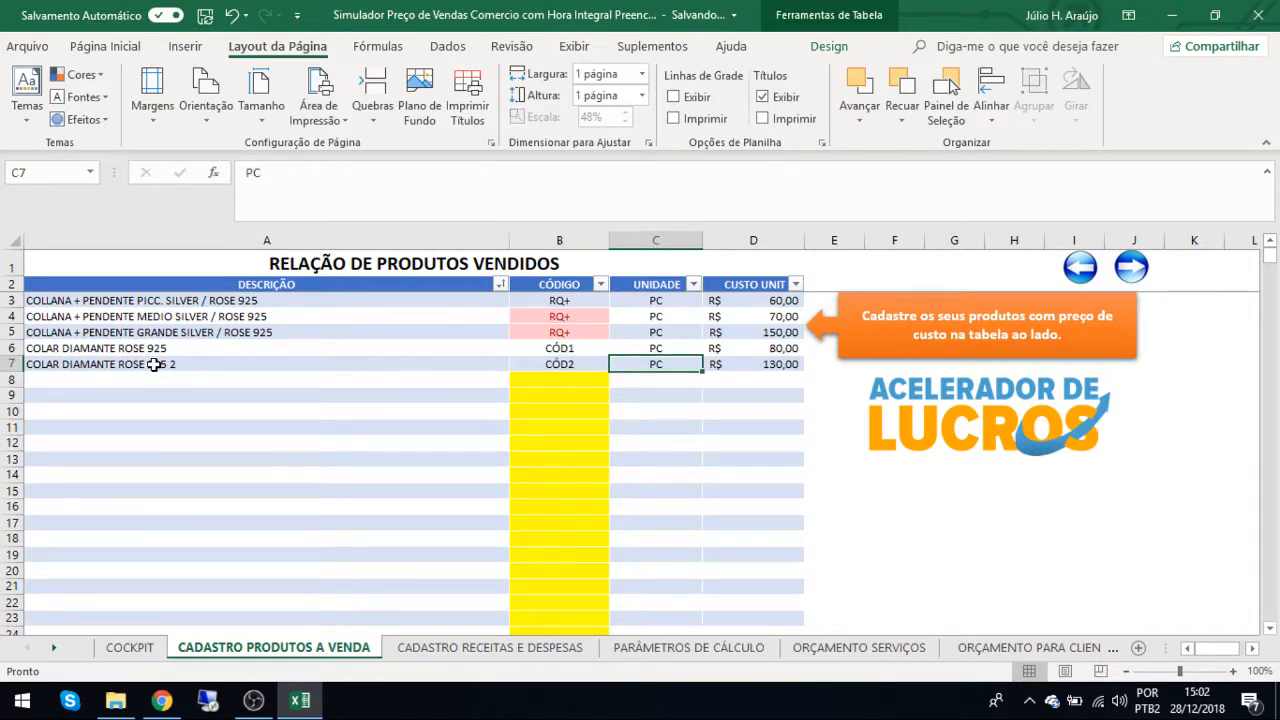
key(F2)
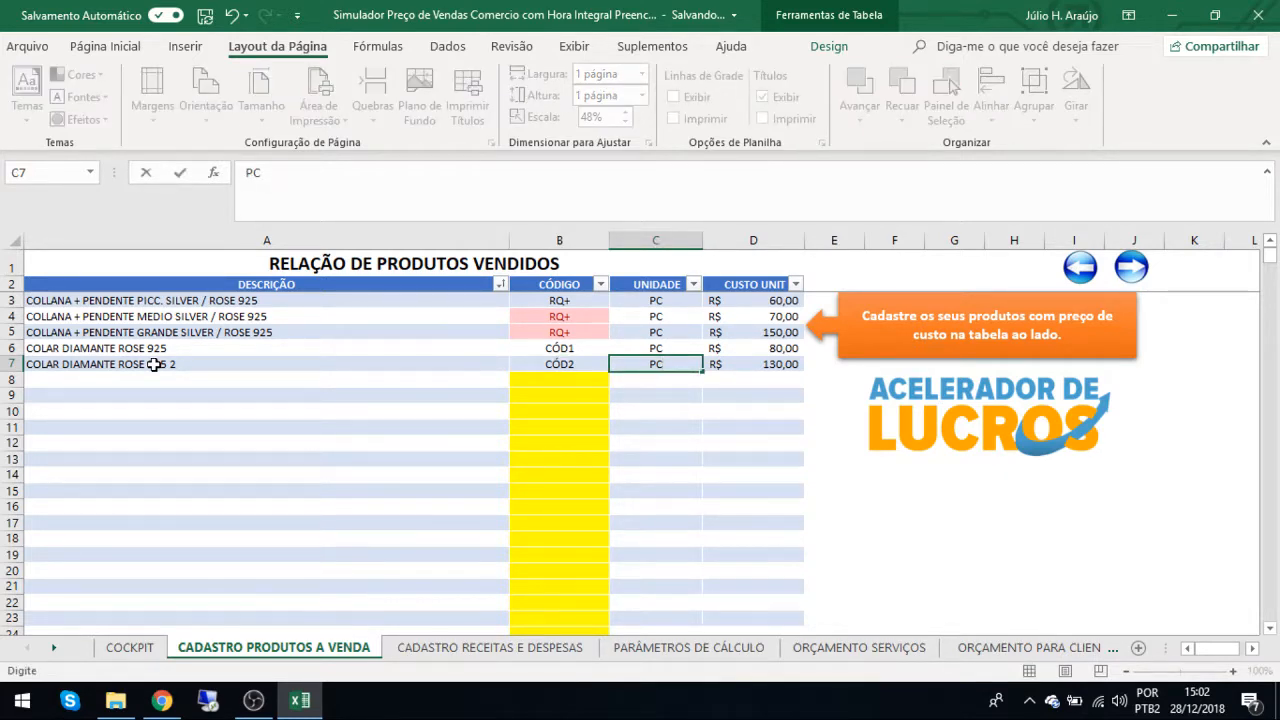
key(Tab)
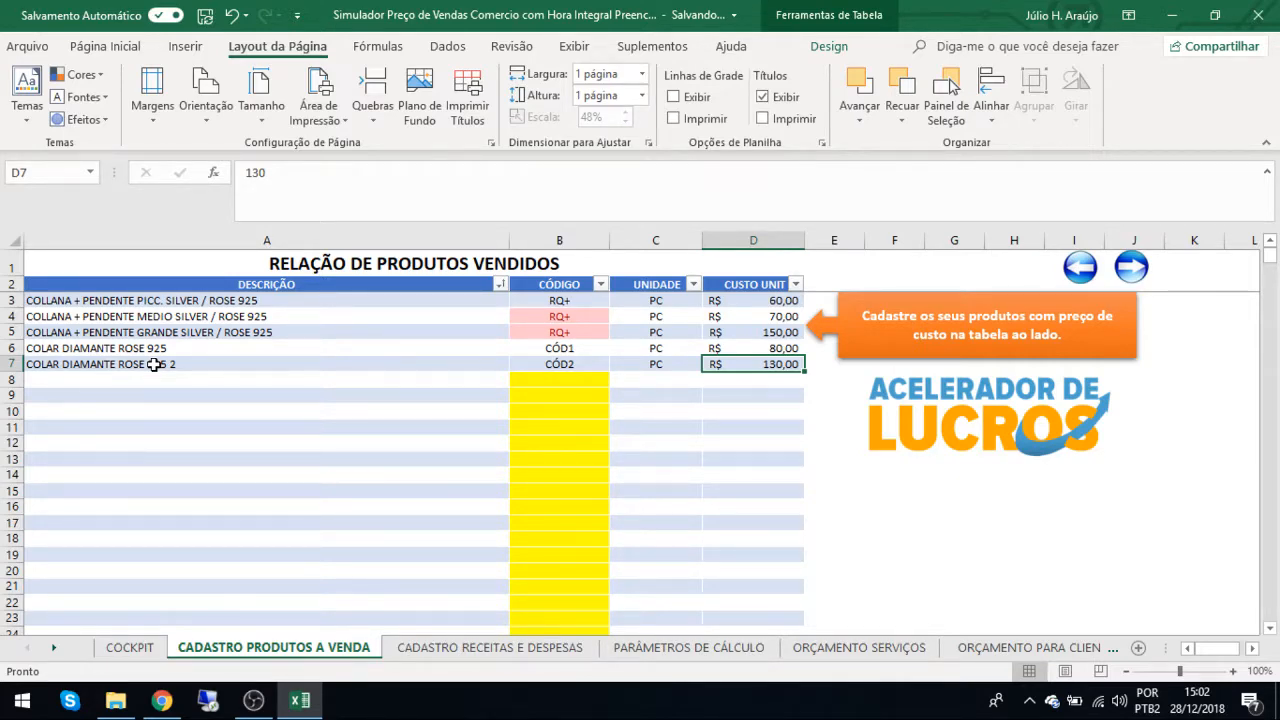
click(250, 702)
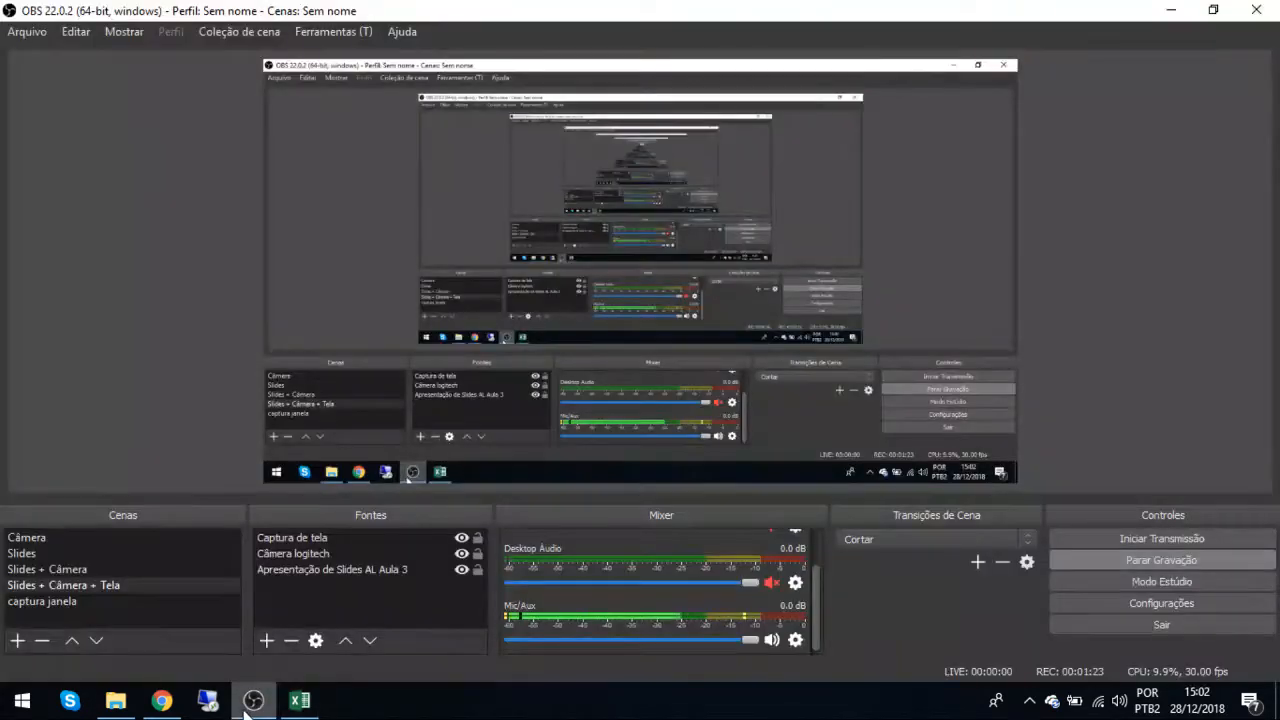
click(299, 700)
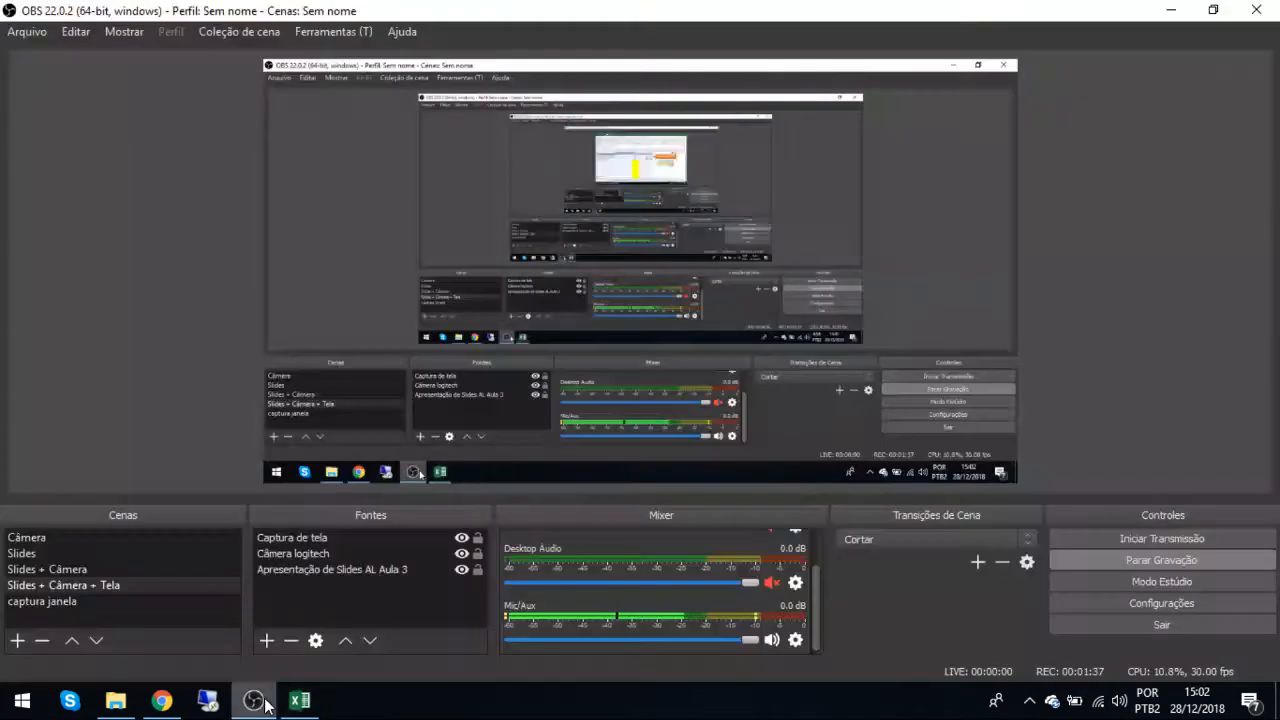
click(272, 705)
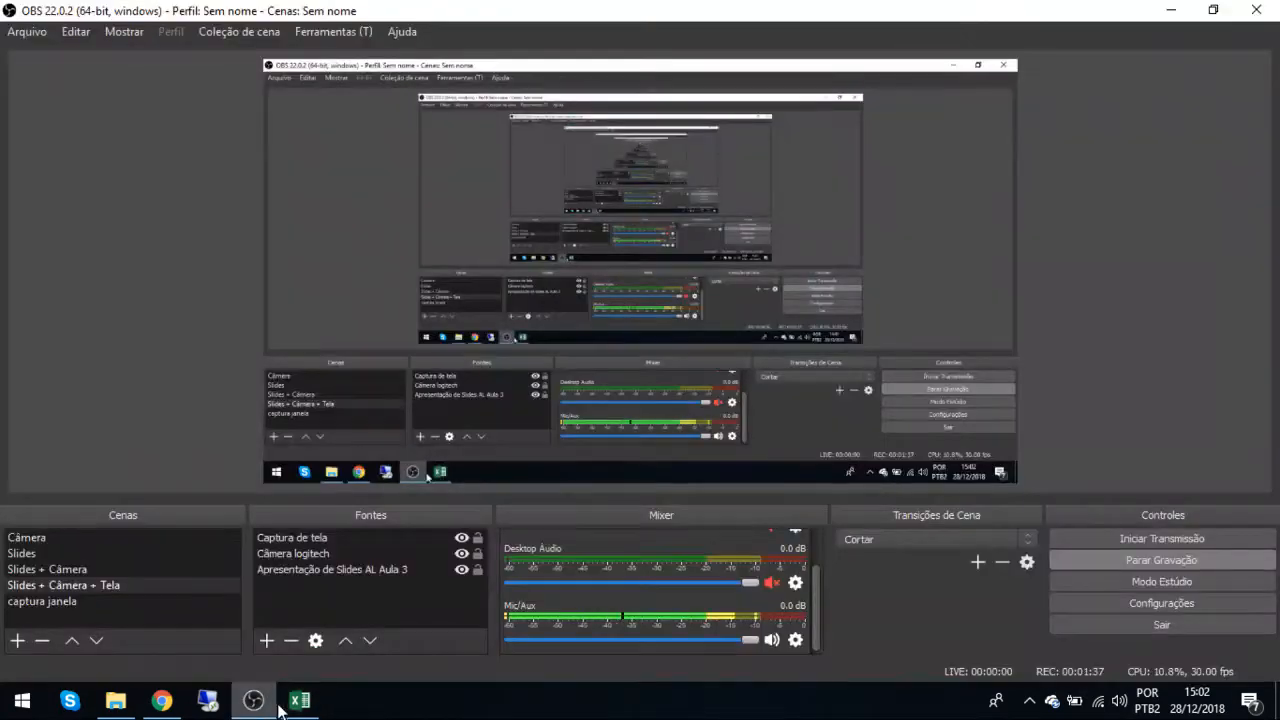
click(299, 702)
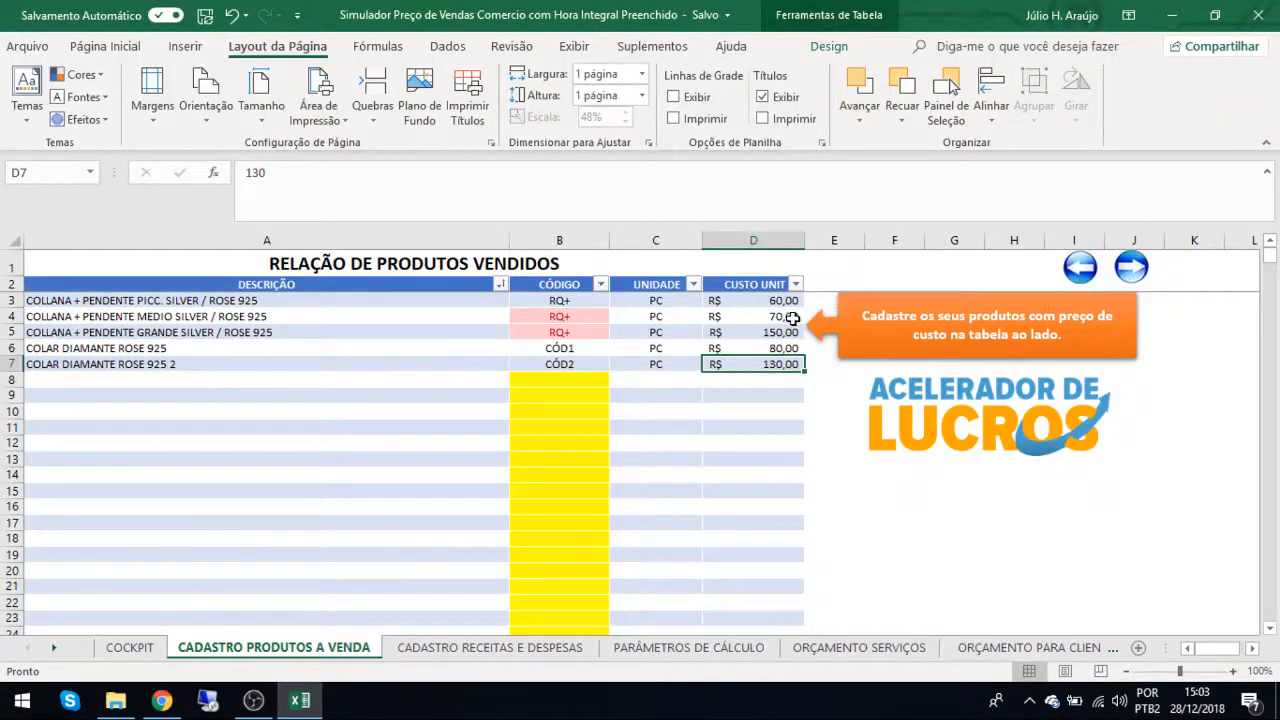
Go forward to the CADASTRO RECEITAS E DESPESAS sheet.
click(1131, 270)
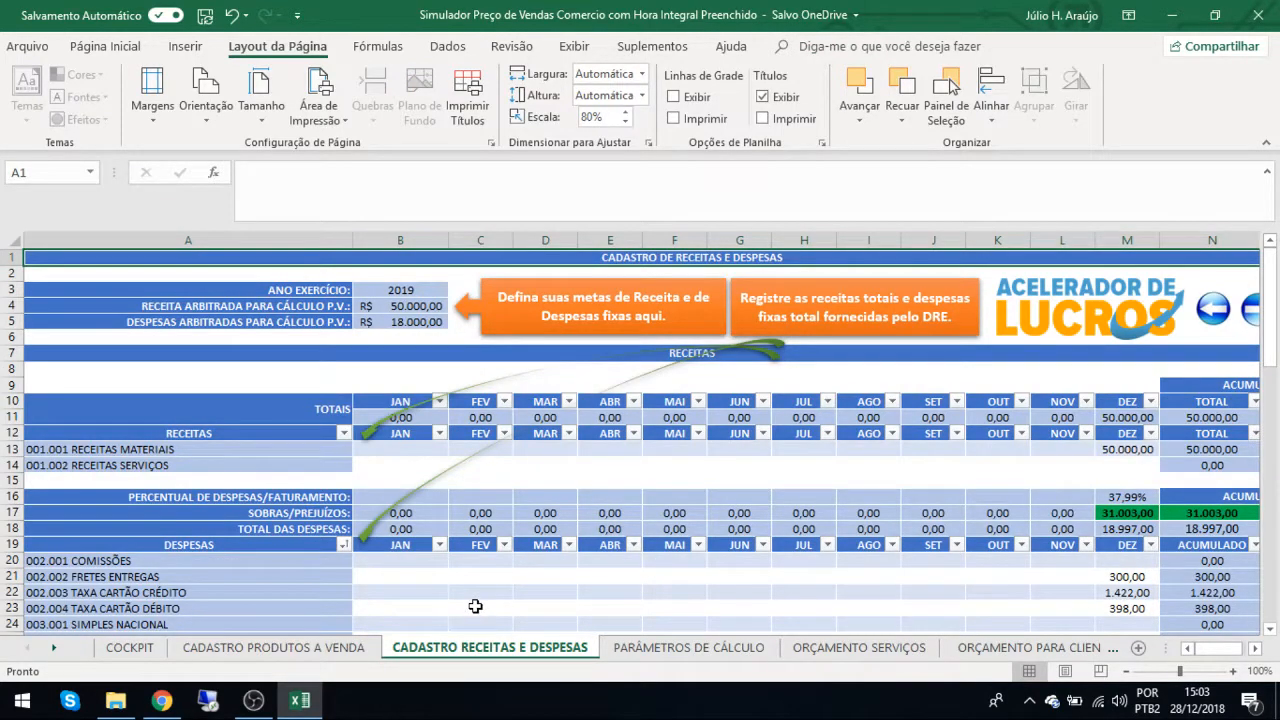
click(254, 706)
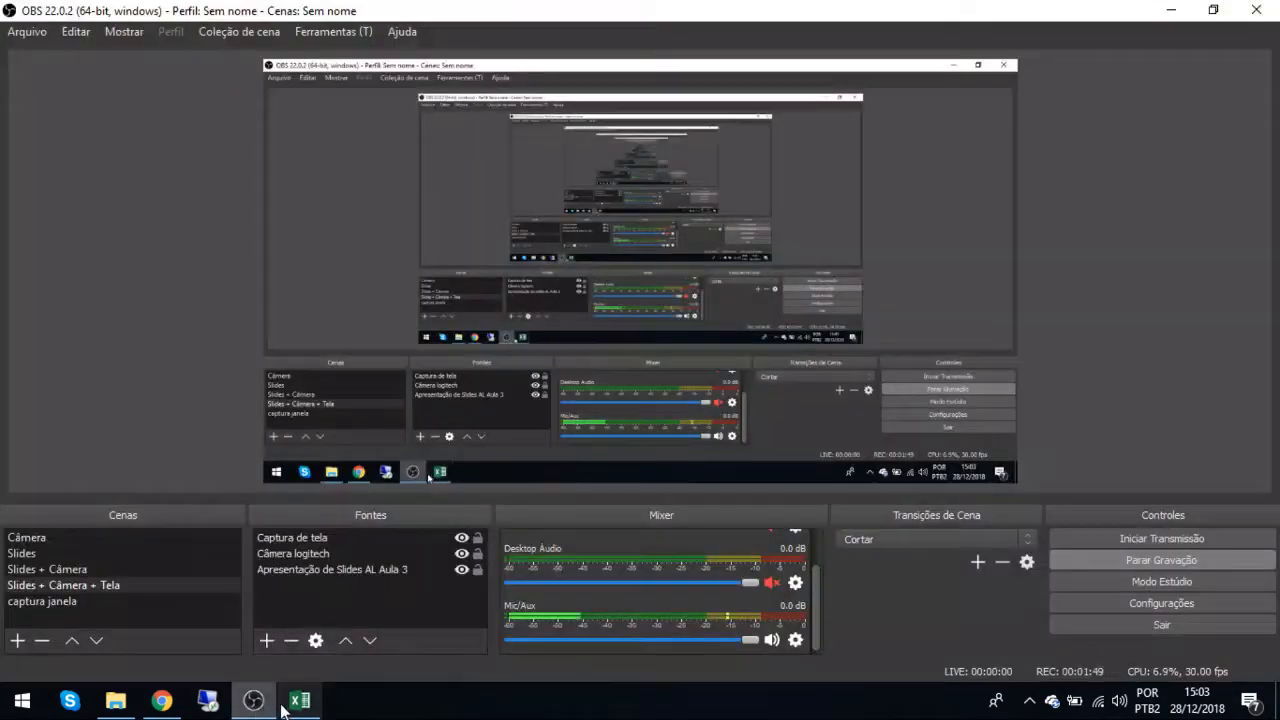
click(288, 706)
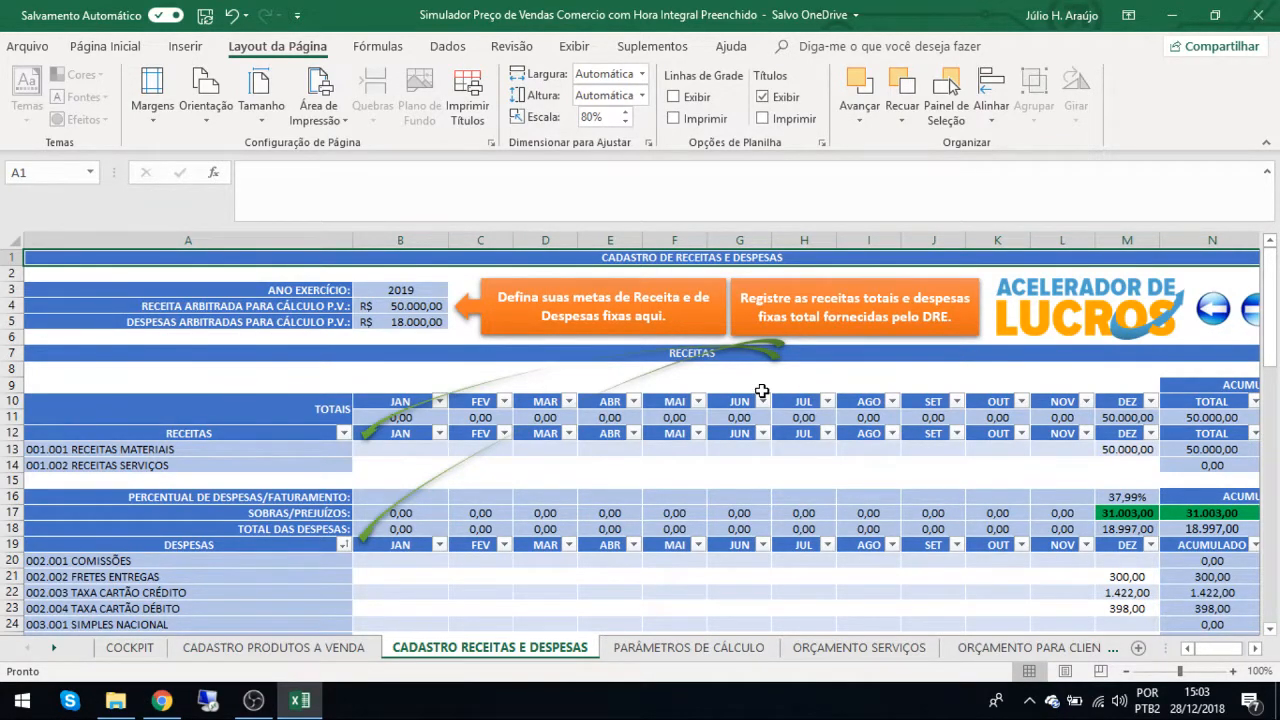
Examine the December entries in the DESPESAS table, including freight, credit and debit card fees, food, pro-labore and the fixed expenses further down.
scroll(762, 391, down, 2)
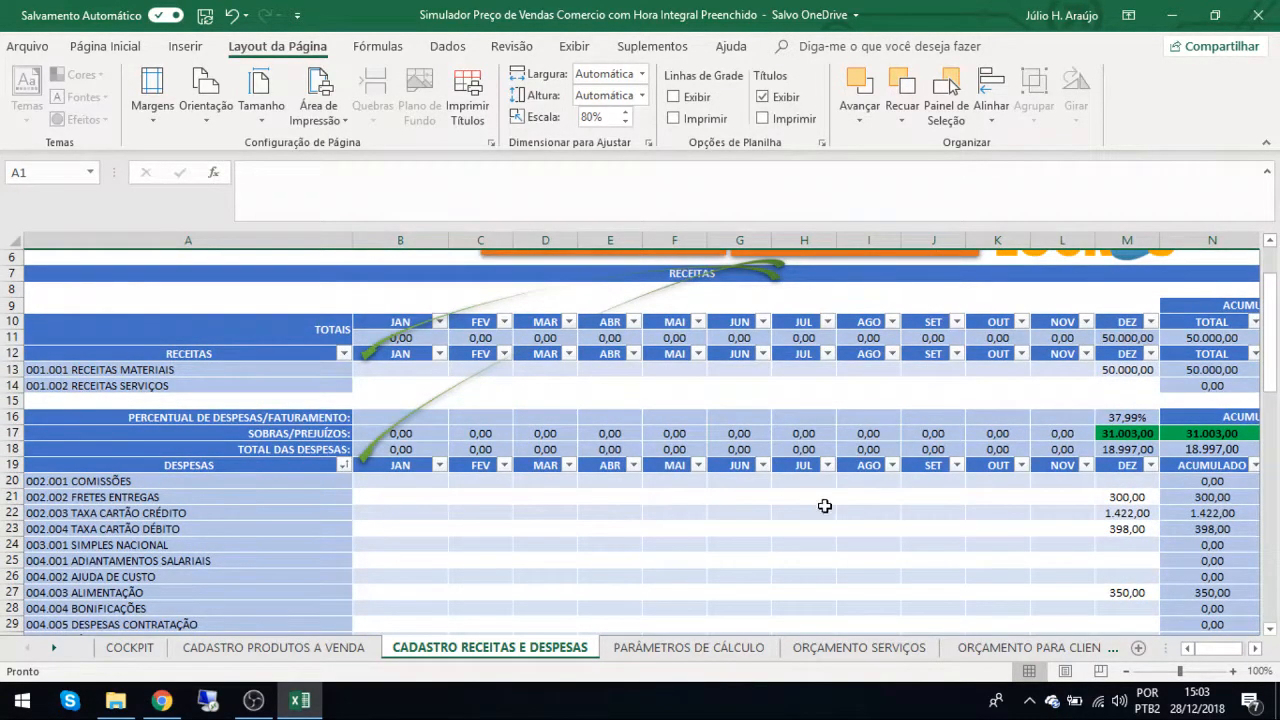
click(1143, 482)
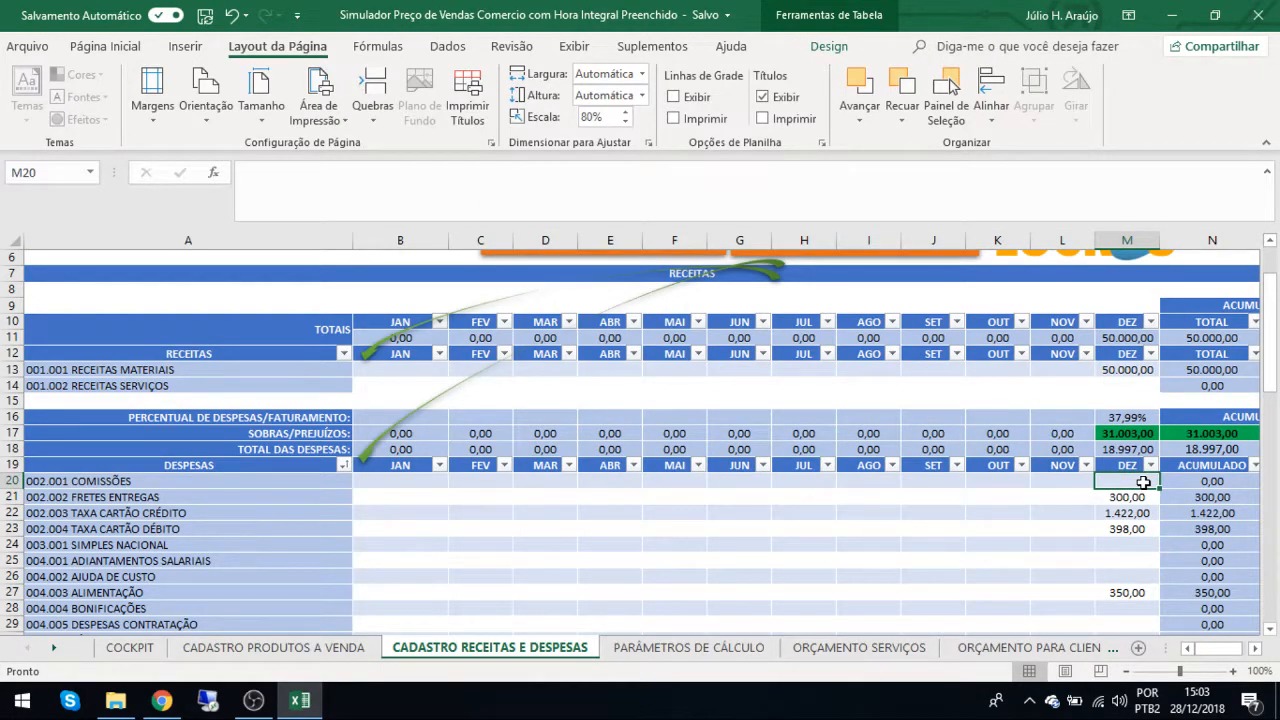
scroll(1143, 482, down, 5)
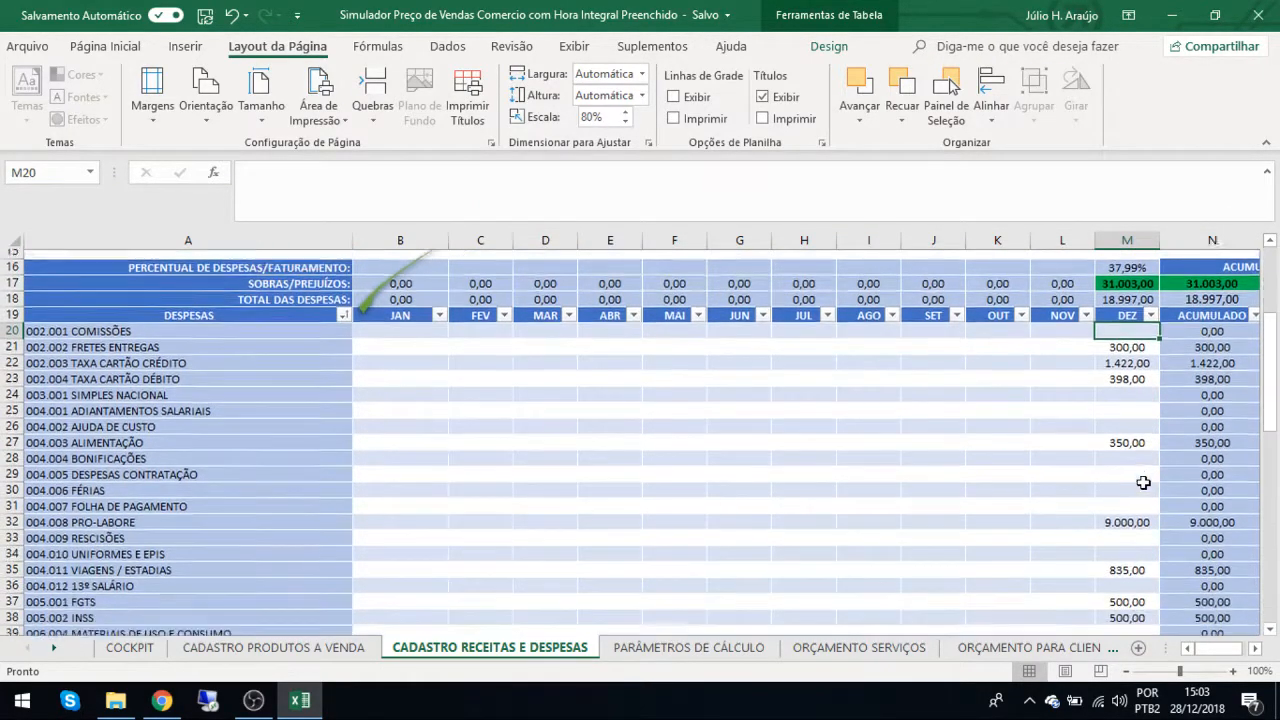
scroll(1143, 482, down, 3)
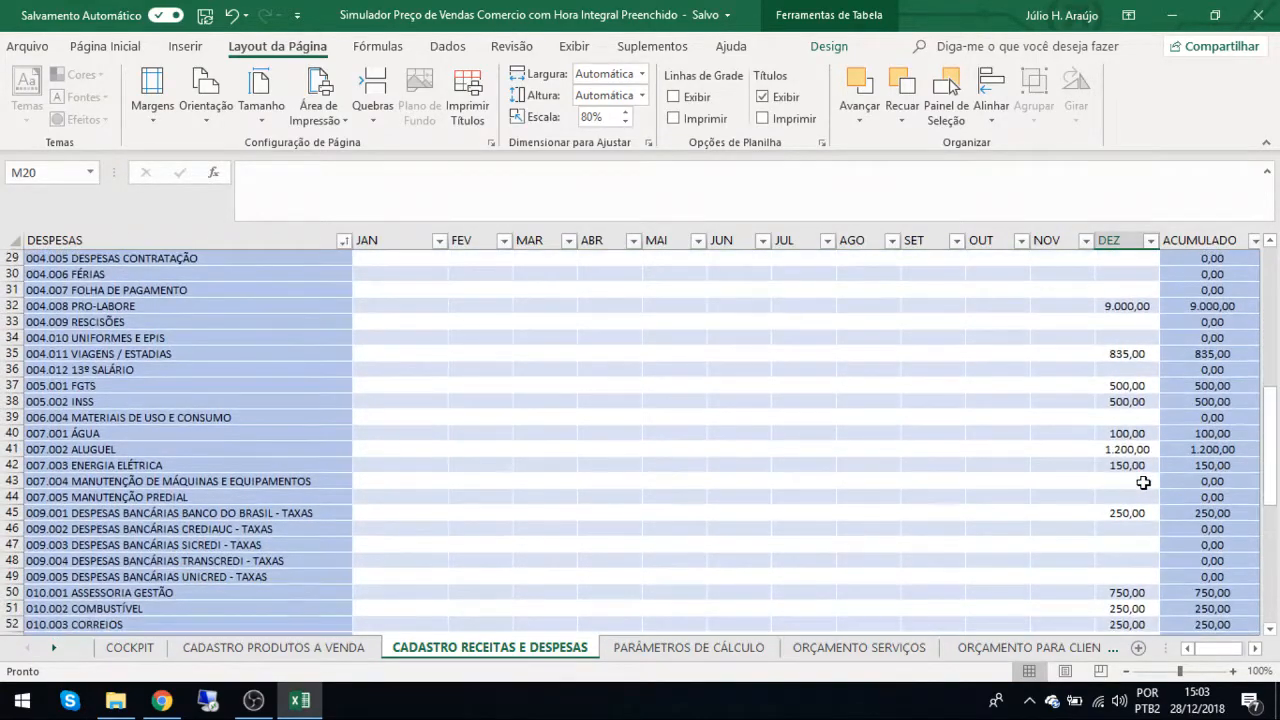
scroll(1143, 482, up, 3)
scroll(1143, 482, up, 1)
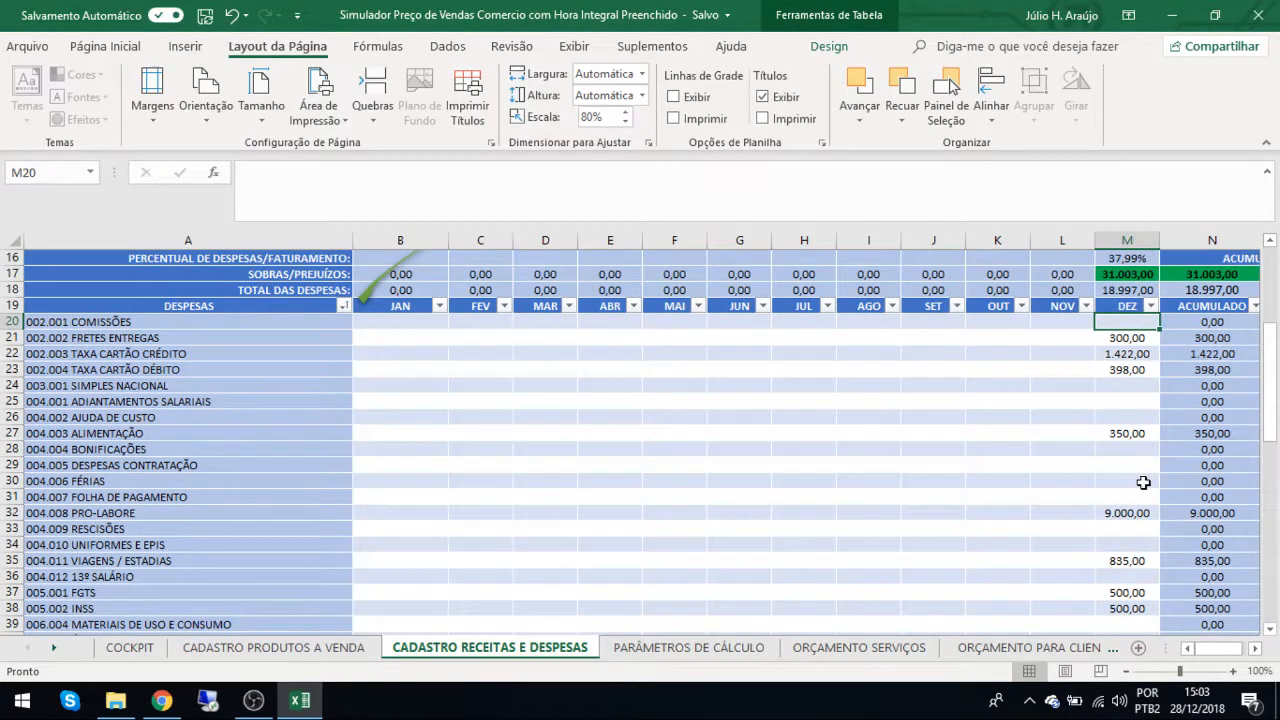
click(1129, 337)
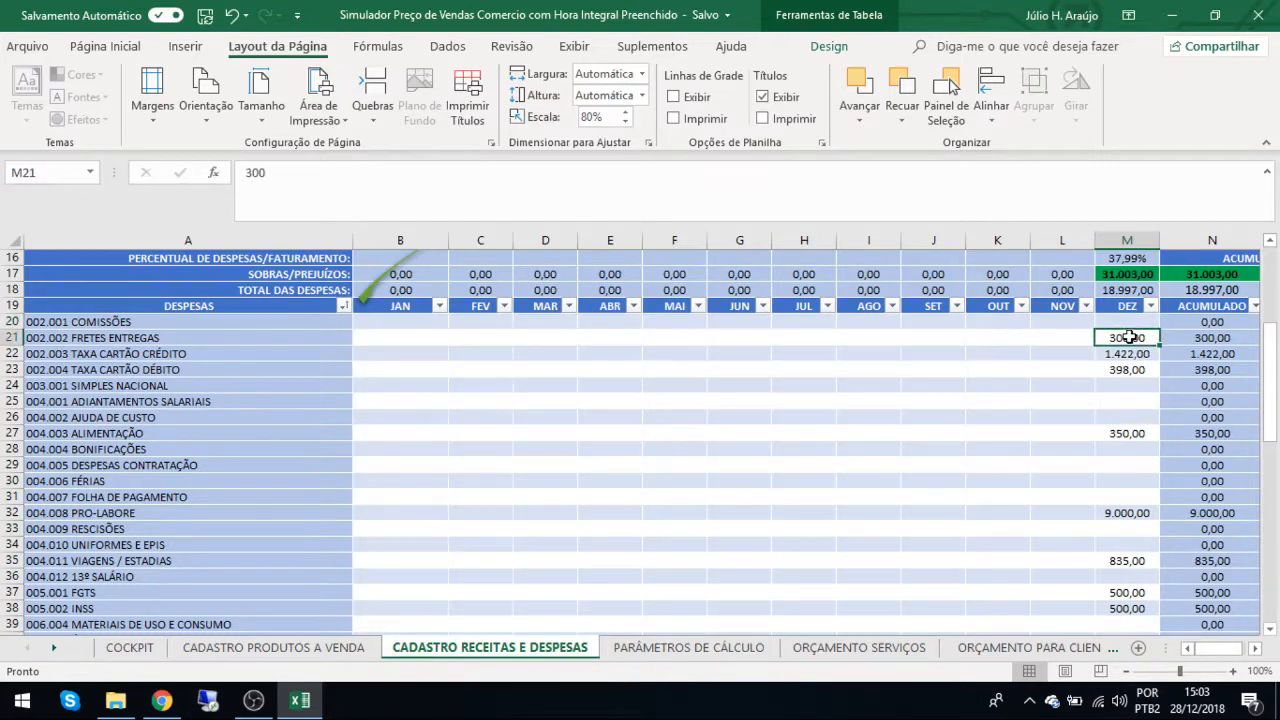
click(1140, 354)
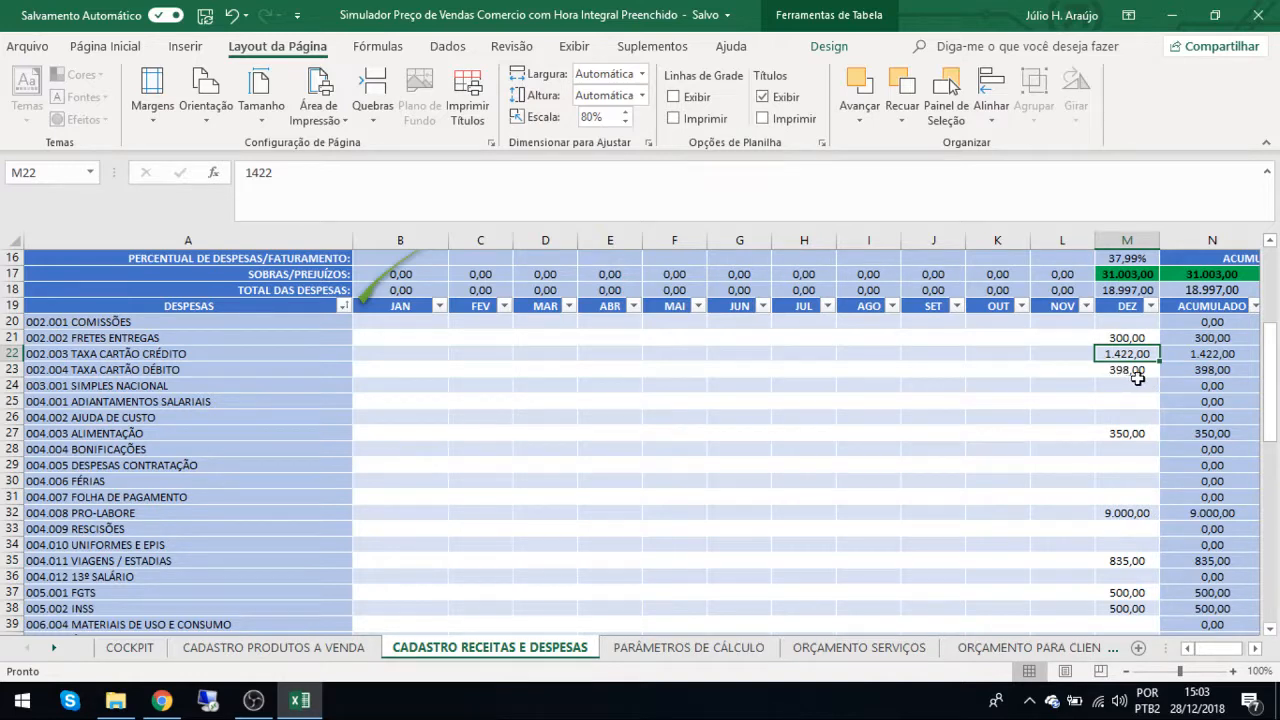
click(1128, 371)
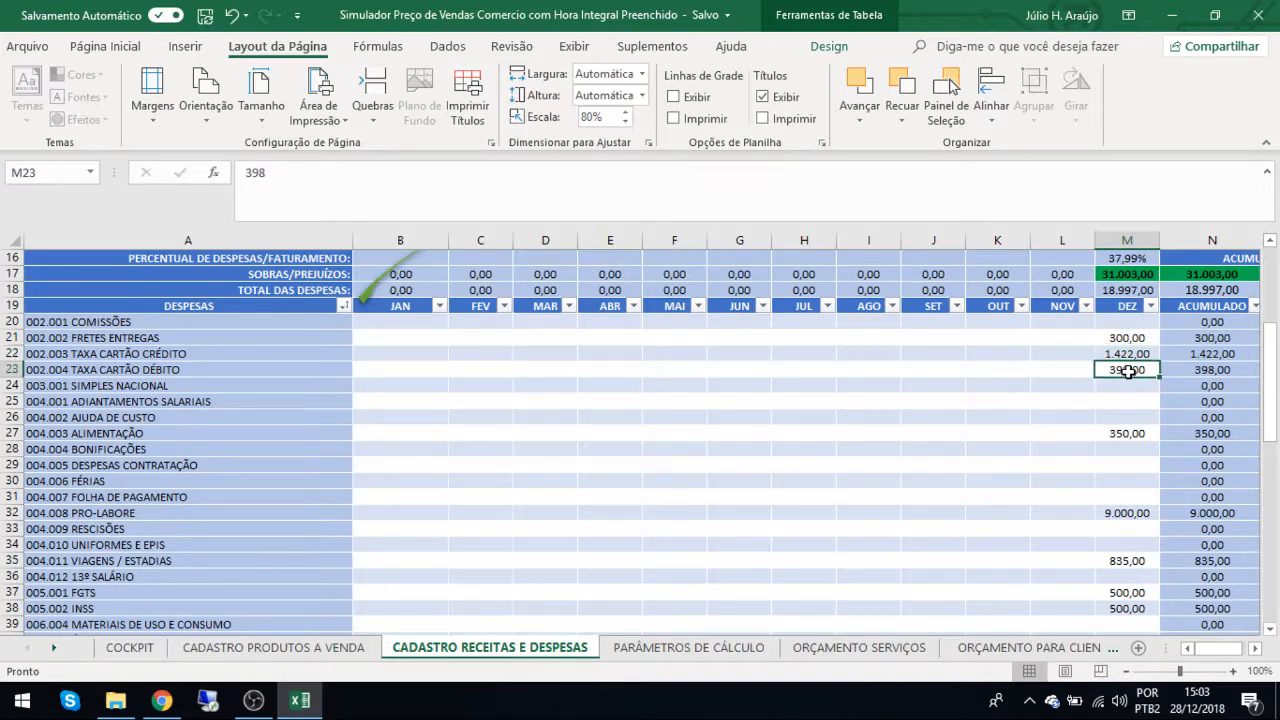
click(1124, 434)
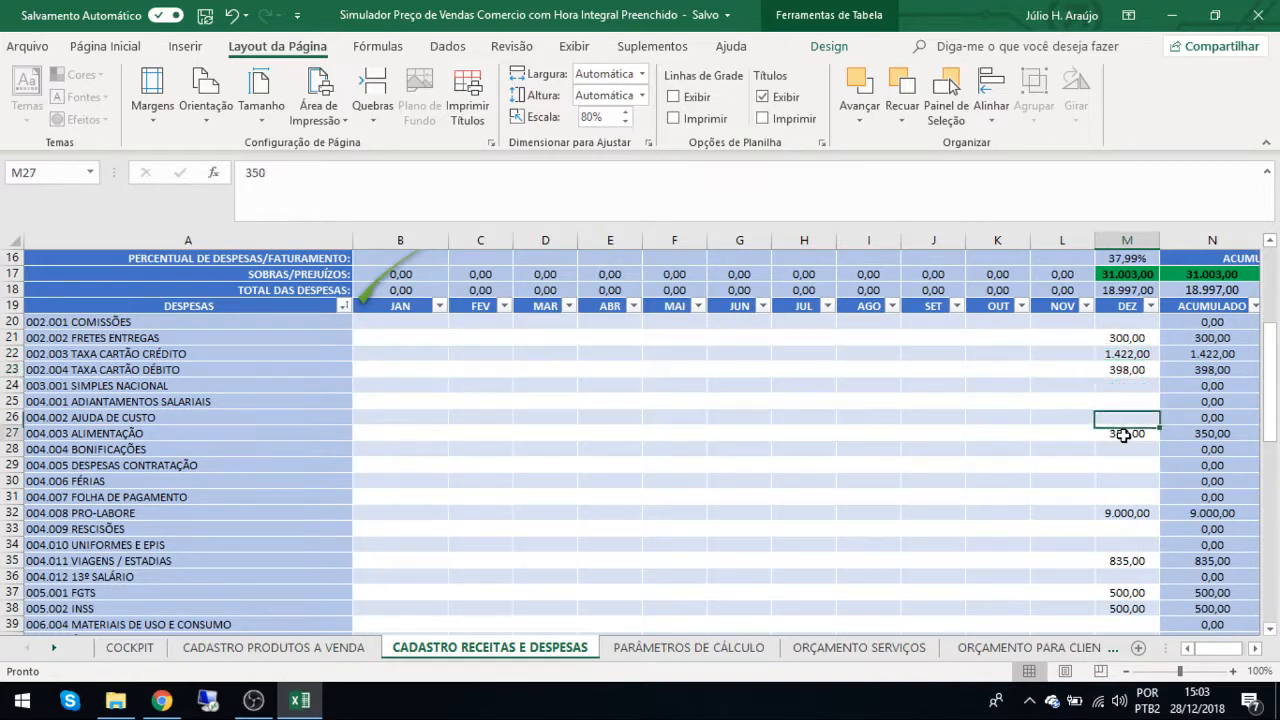
click(1125, 527)
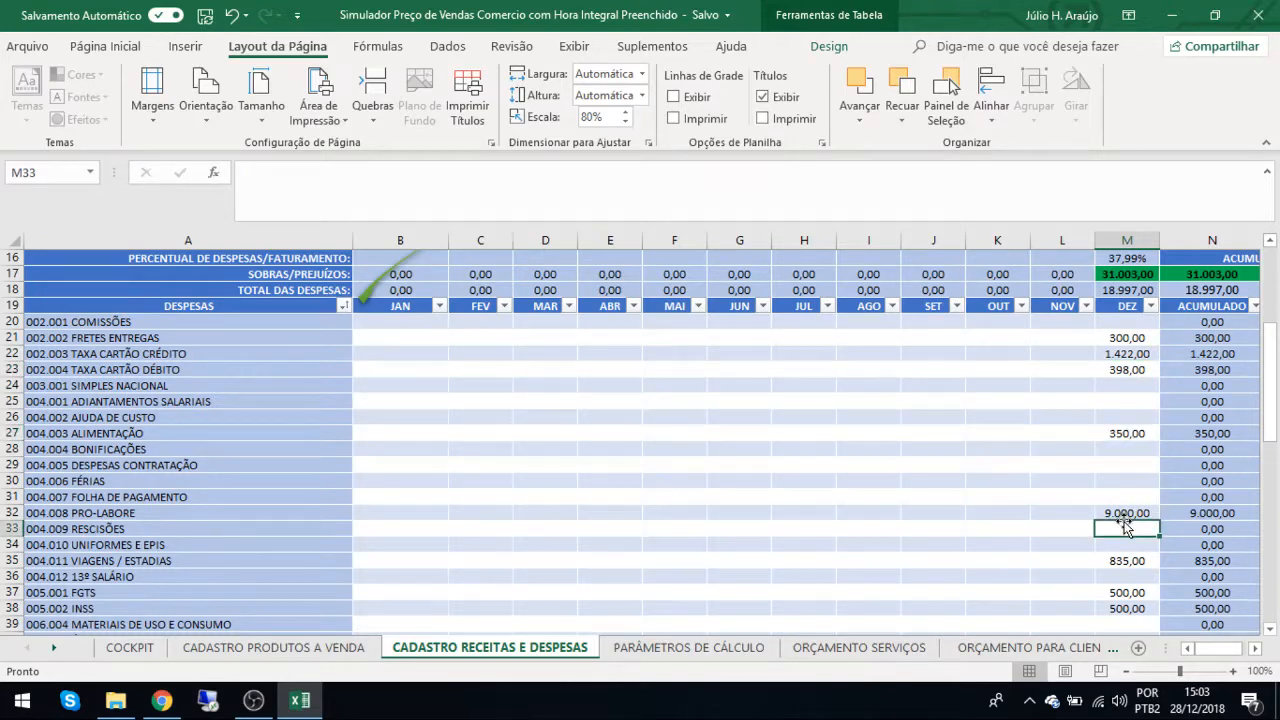
scroll(1124, 527, down, 5)
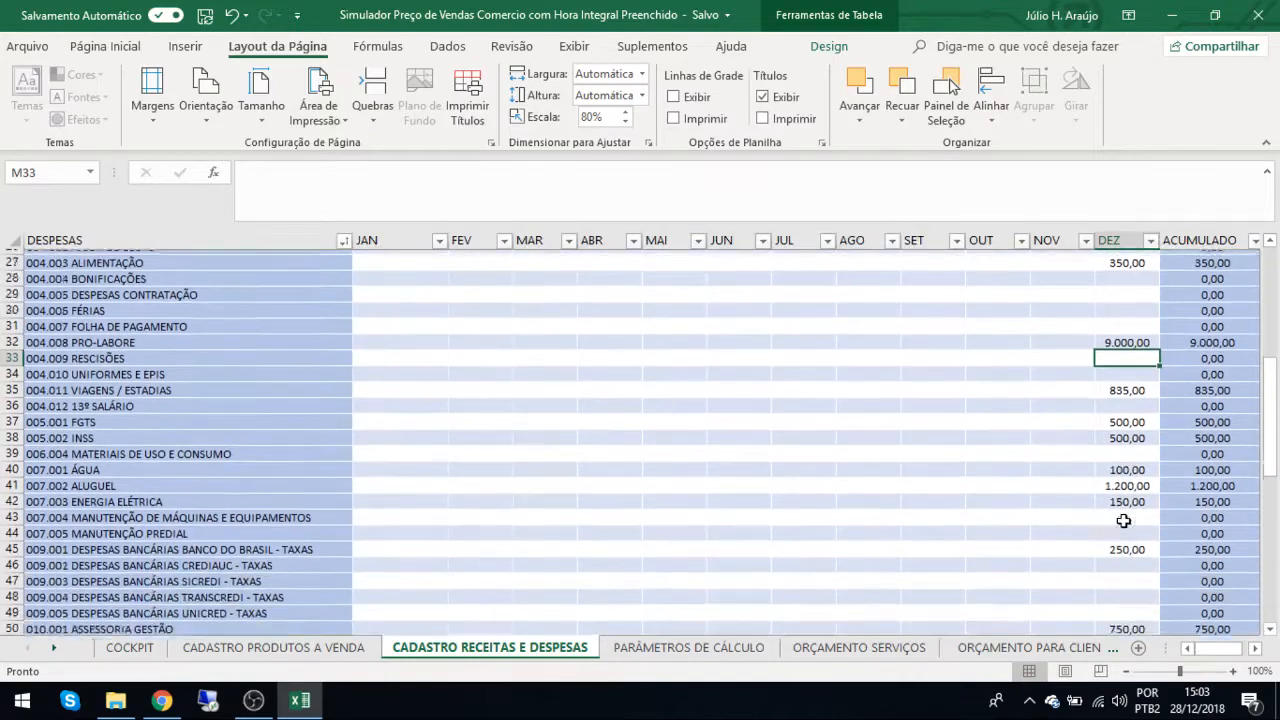
scroll(1124, 521, down, 2)
scroll(1124, 521, up, 7)
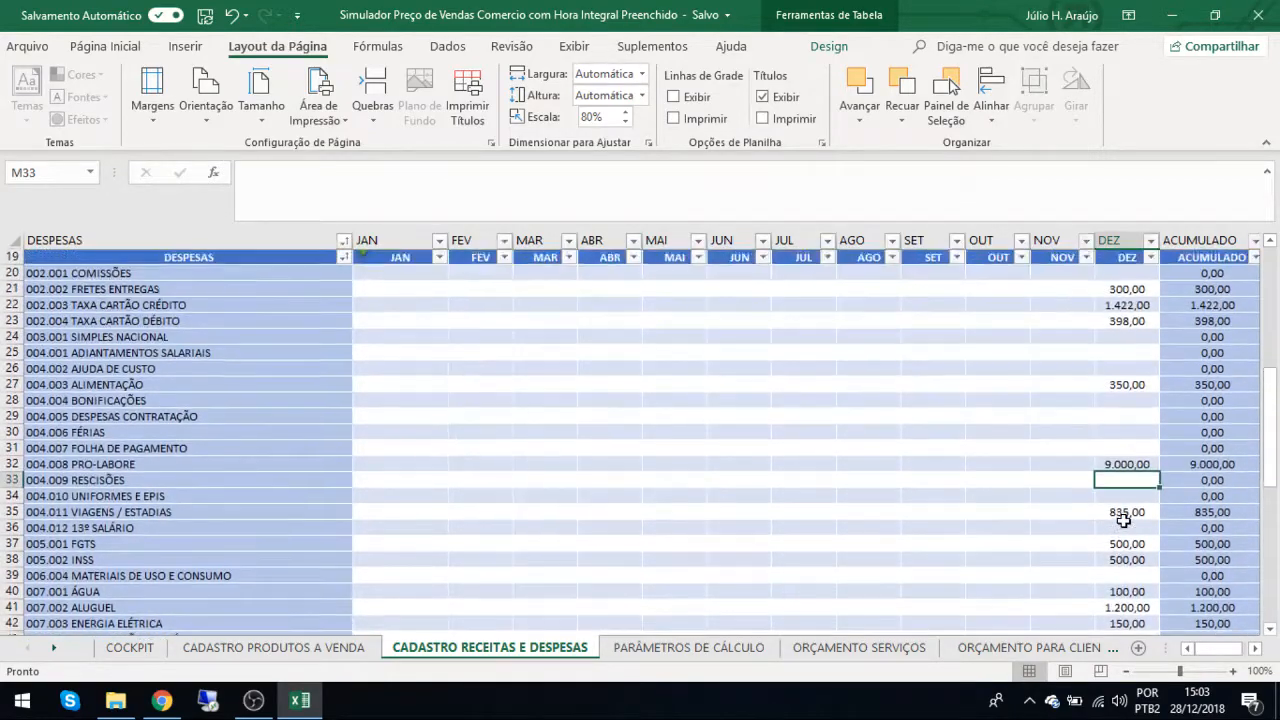
scroll(1124, 521, up, 3)
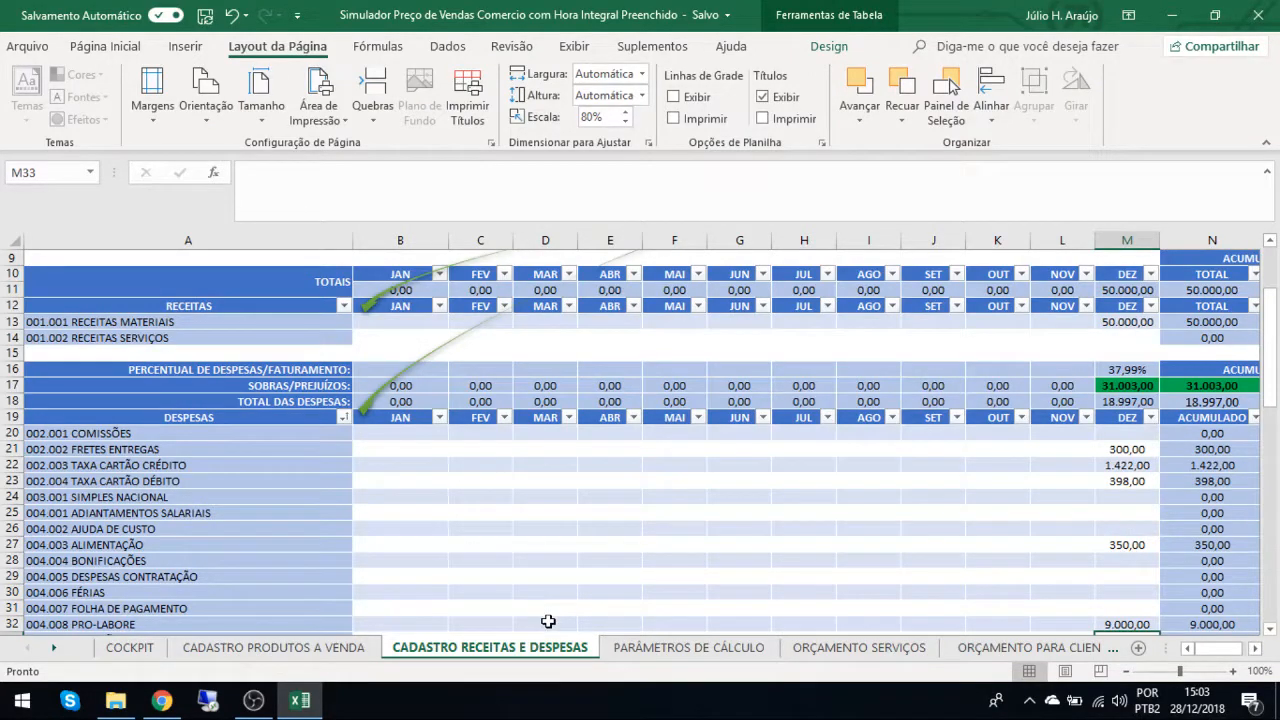
click(256, 703)
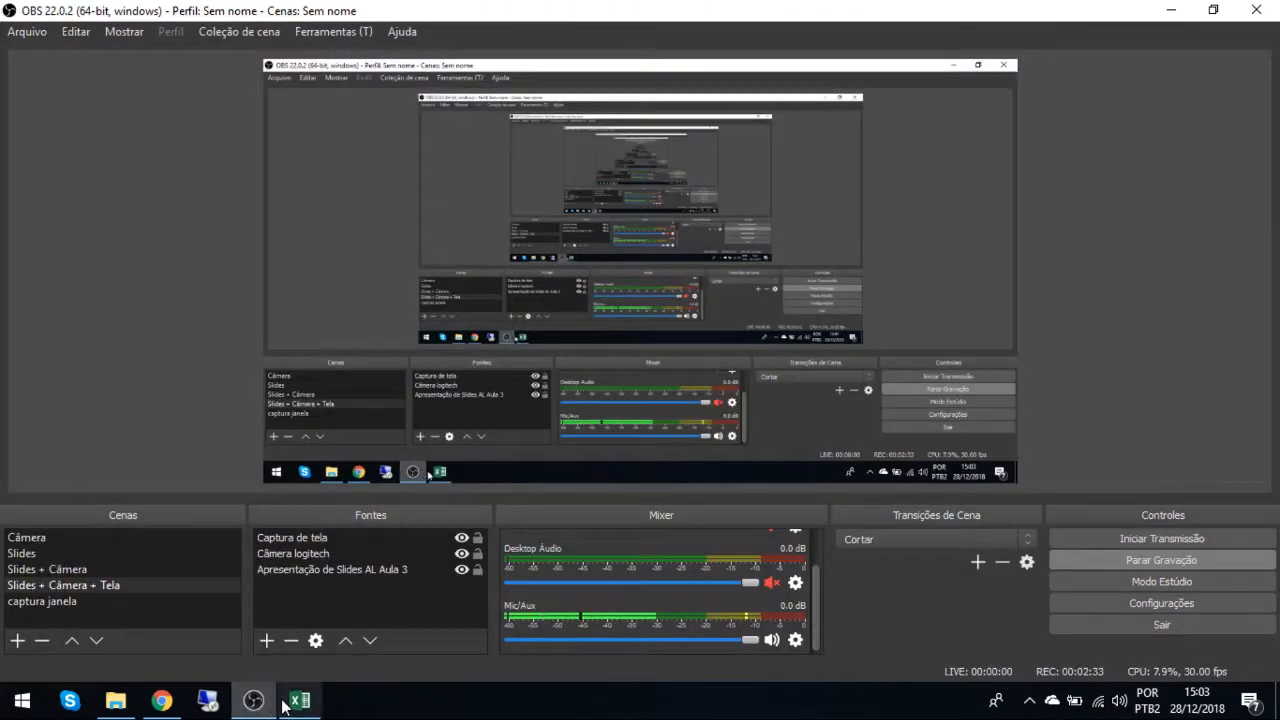
click(296, 703)
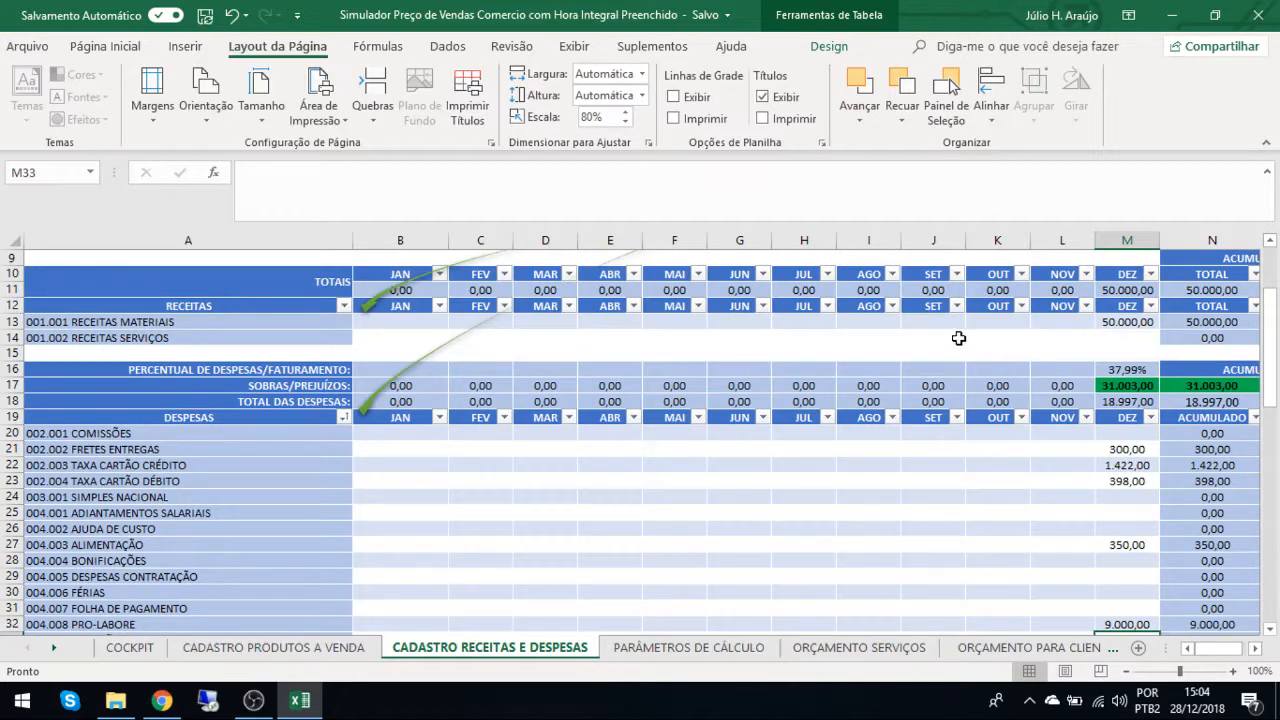
Examine the two RECEITAS rows for materials and services, focusing on the December revenue from materials.
click(1106, 322)
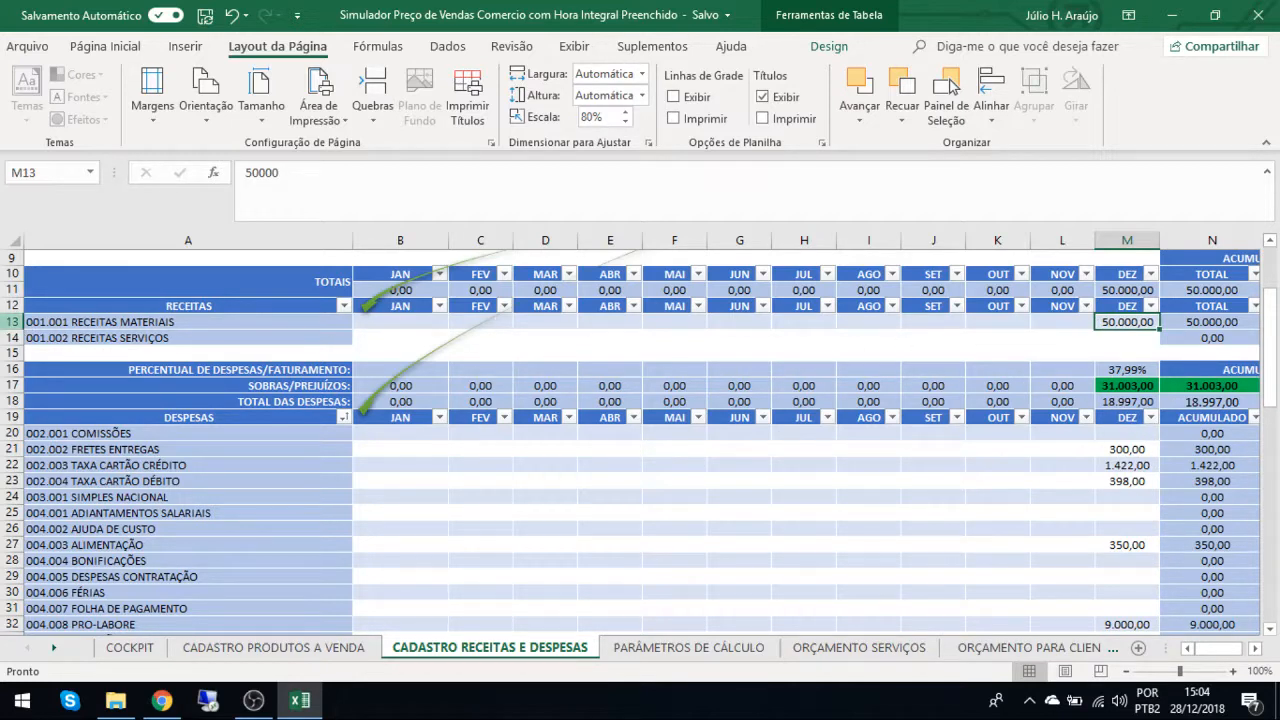
drag(12, 321, 12, 337)
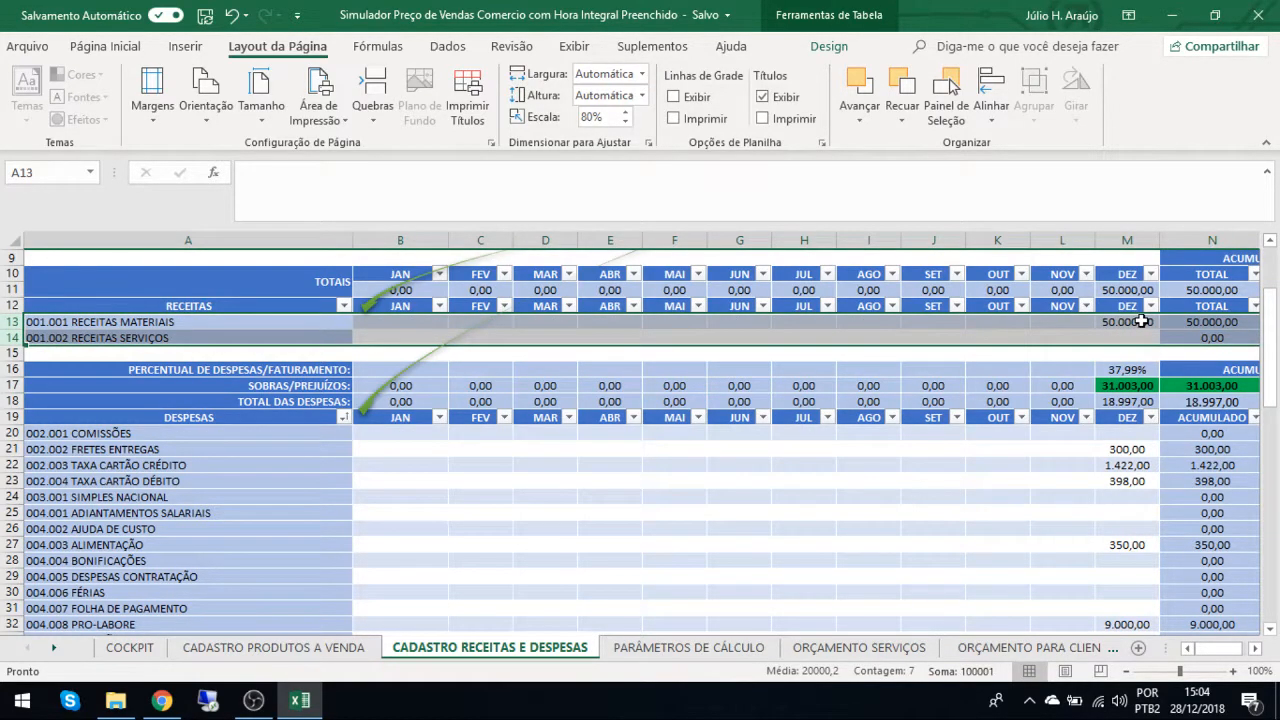
click(1141, 321)
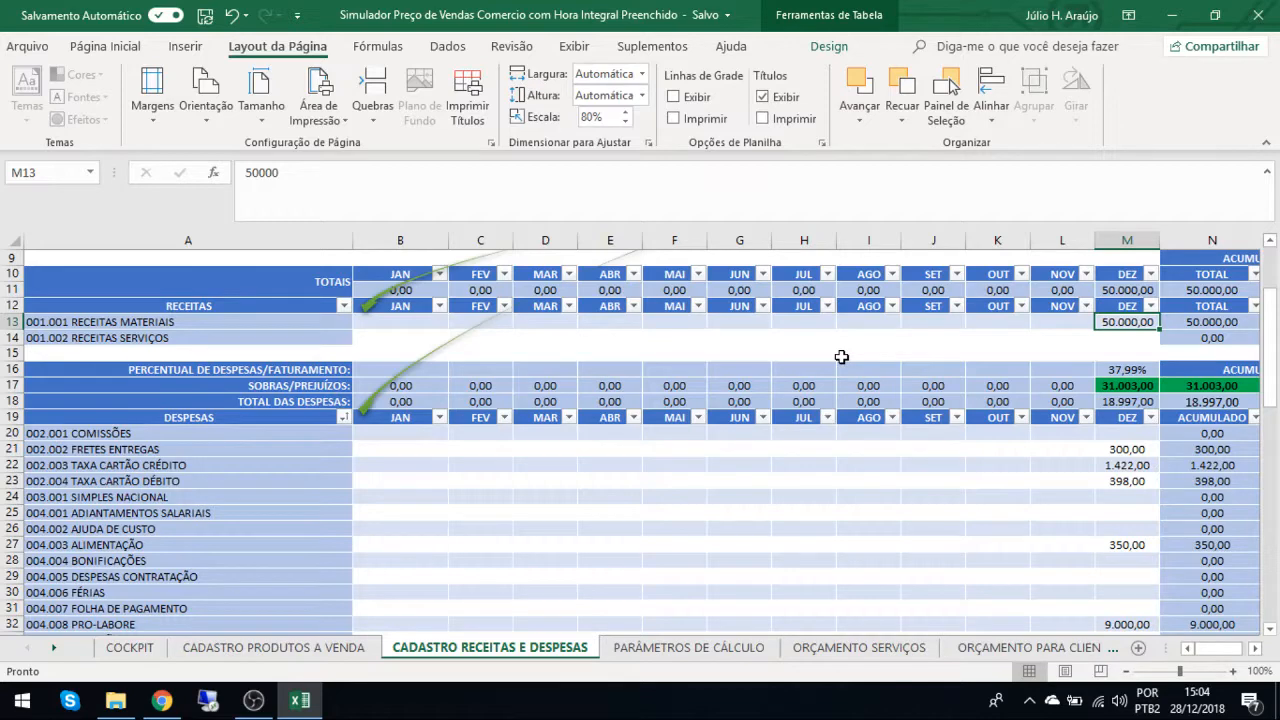
click(255, 702)
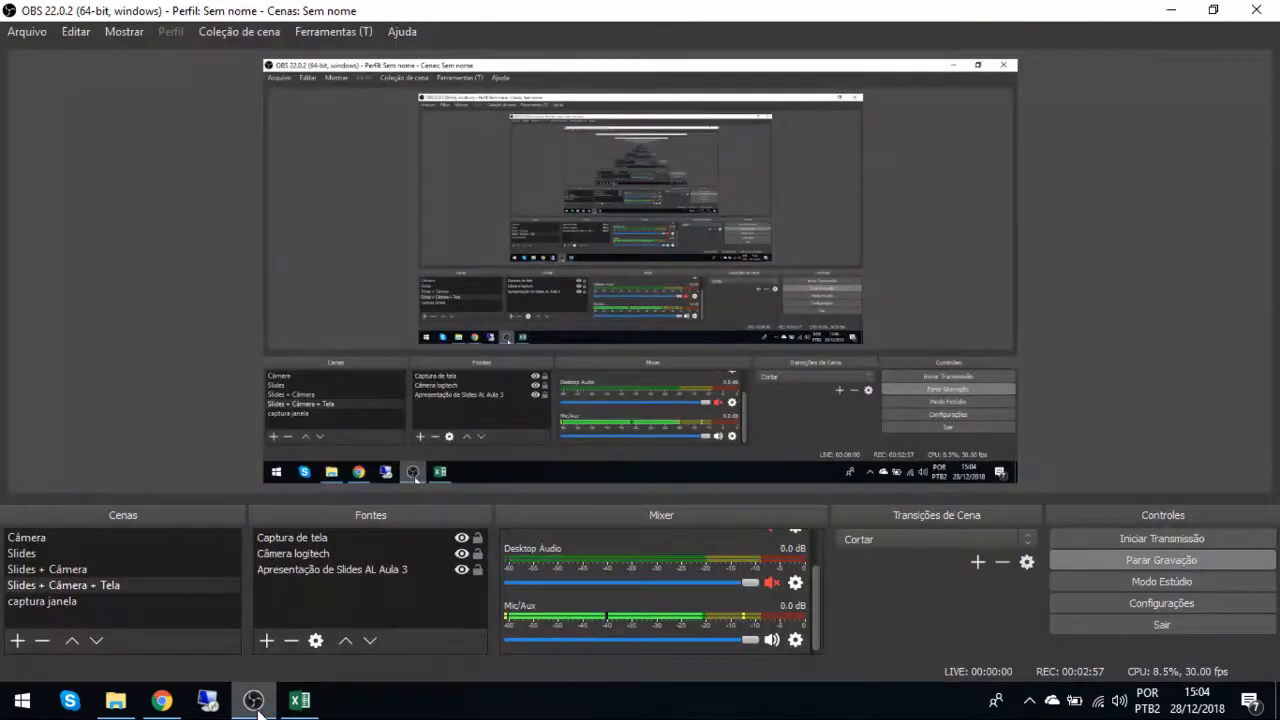
Switch back to the Excel workbook and examine the monthly columns from JAN through DEZ in the RECEITAS and DESPESAS tables.
click(299, 700)
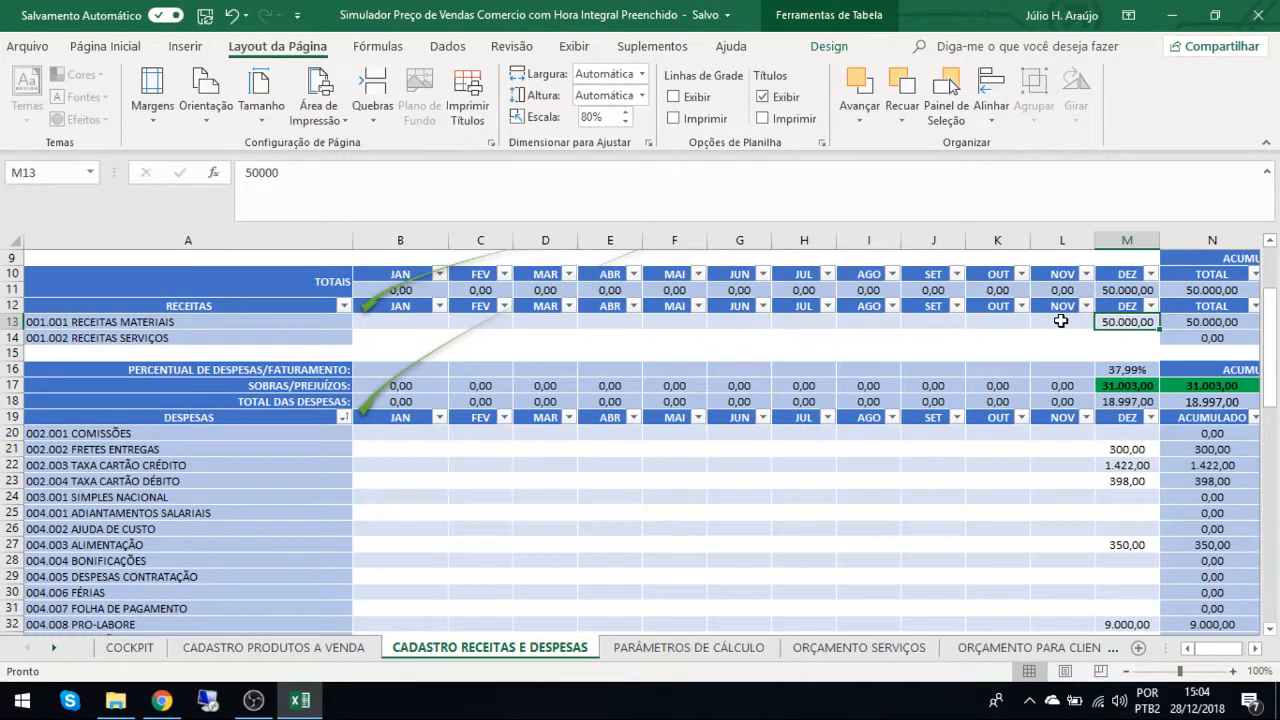
click(412, 322)
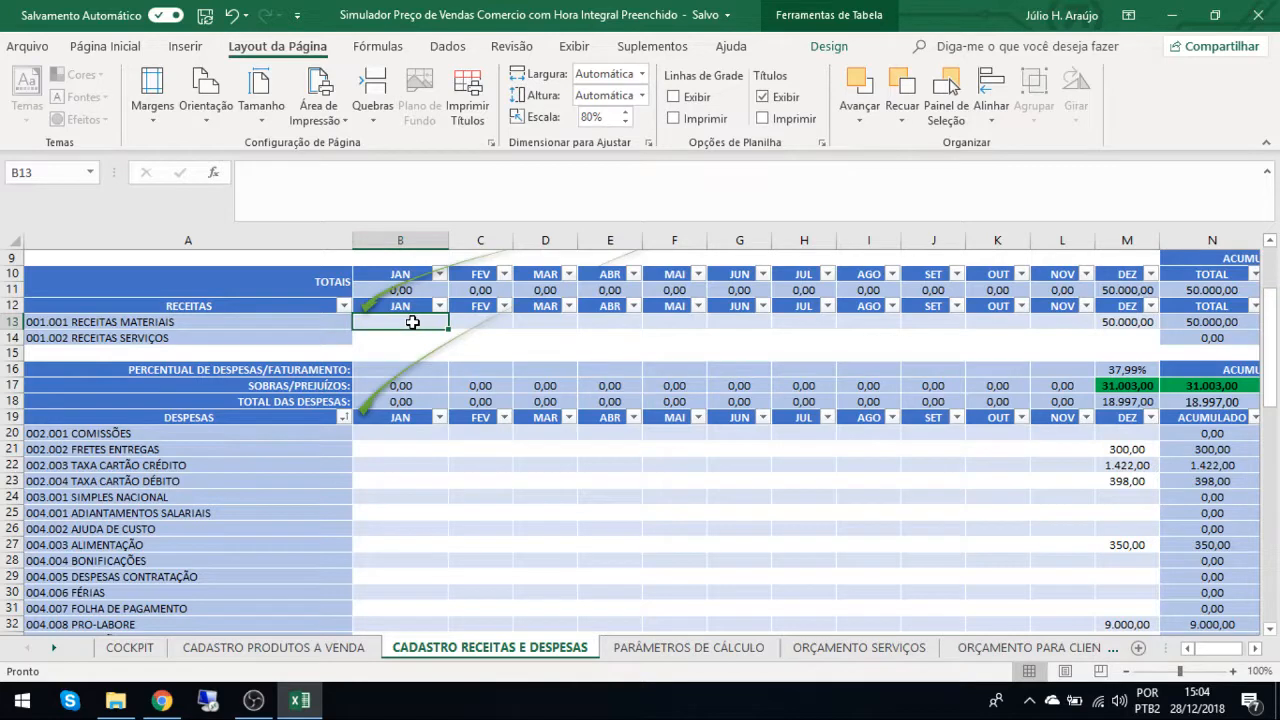
click(406, 238)
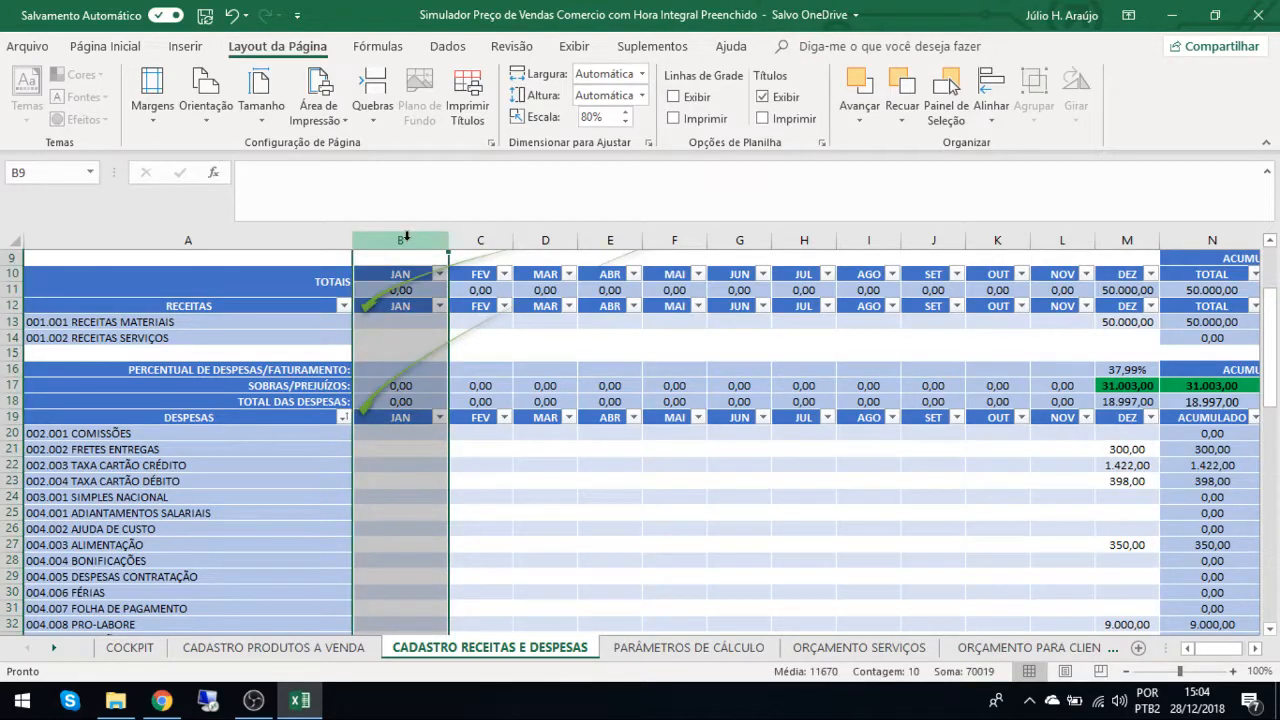
click(481, 234)
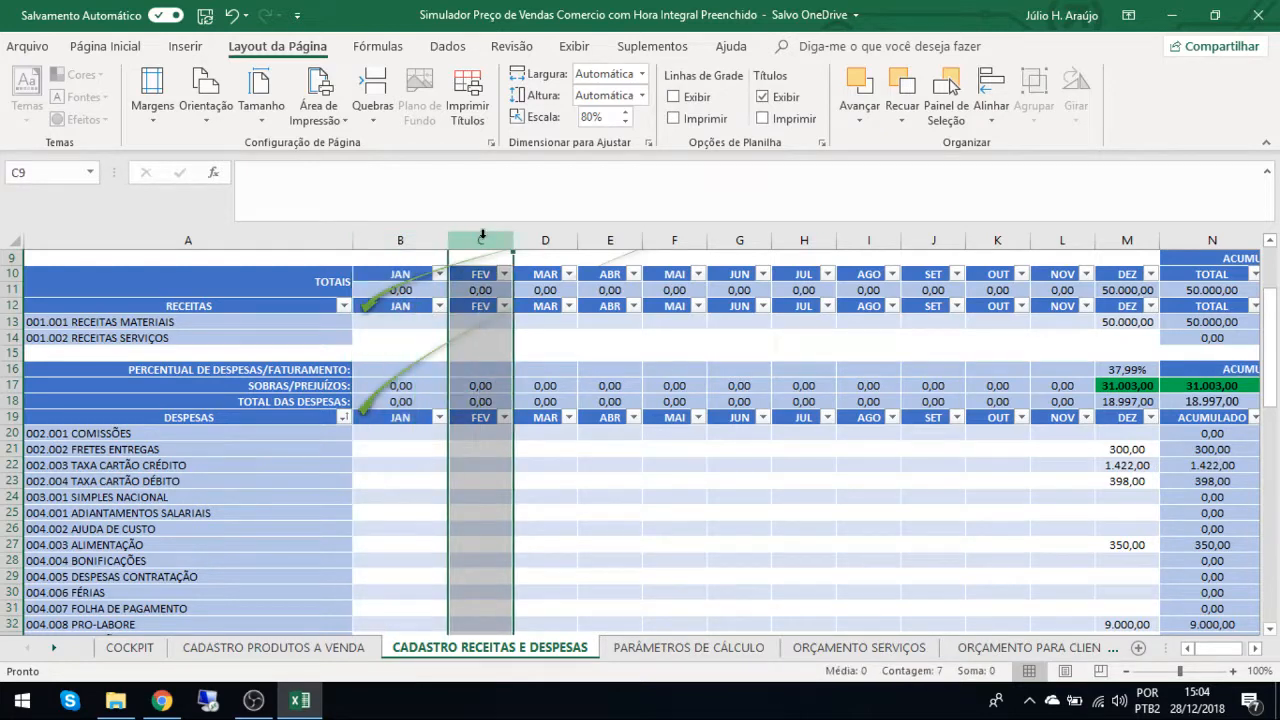
click(566, 234)
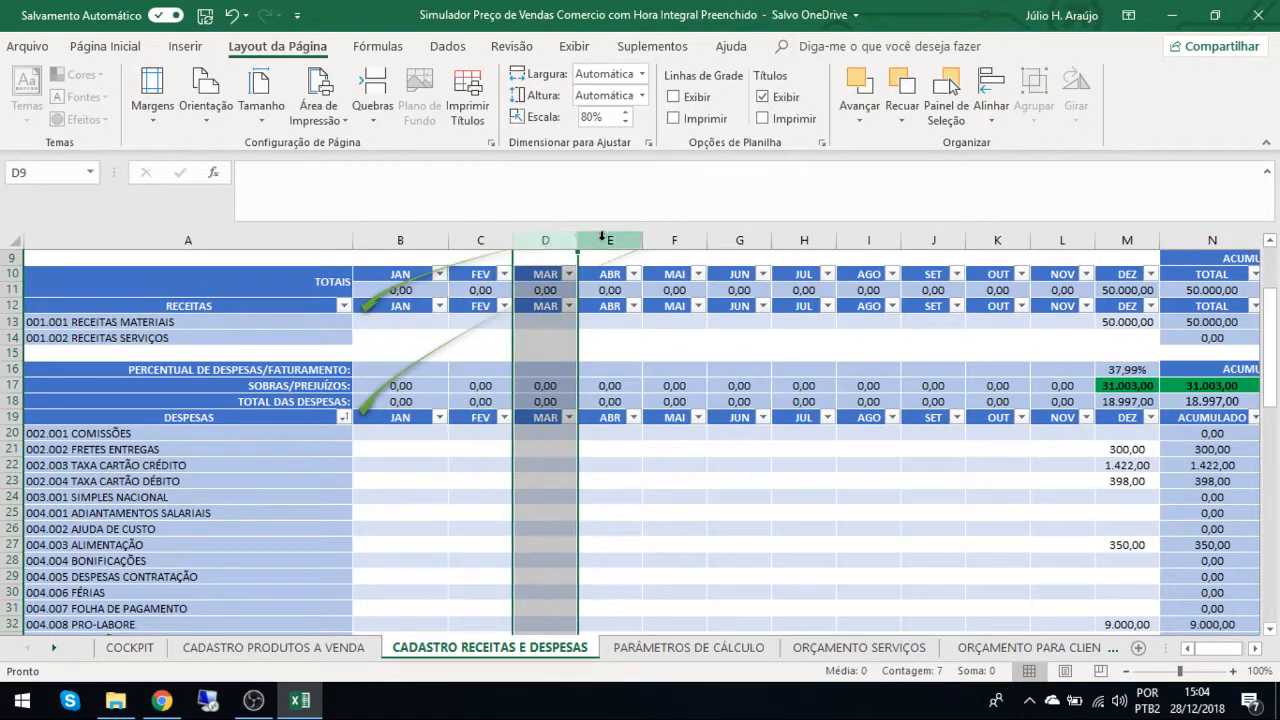
click(608, 234)
click(674, 234)
click(741, 236)
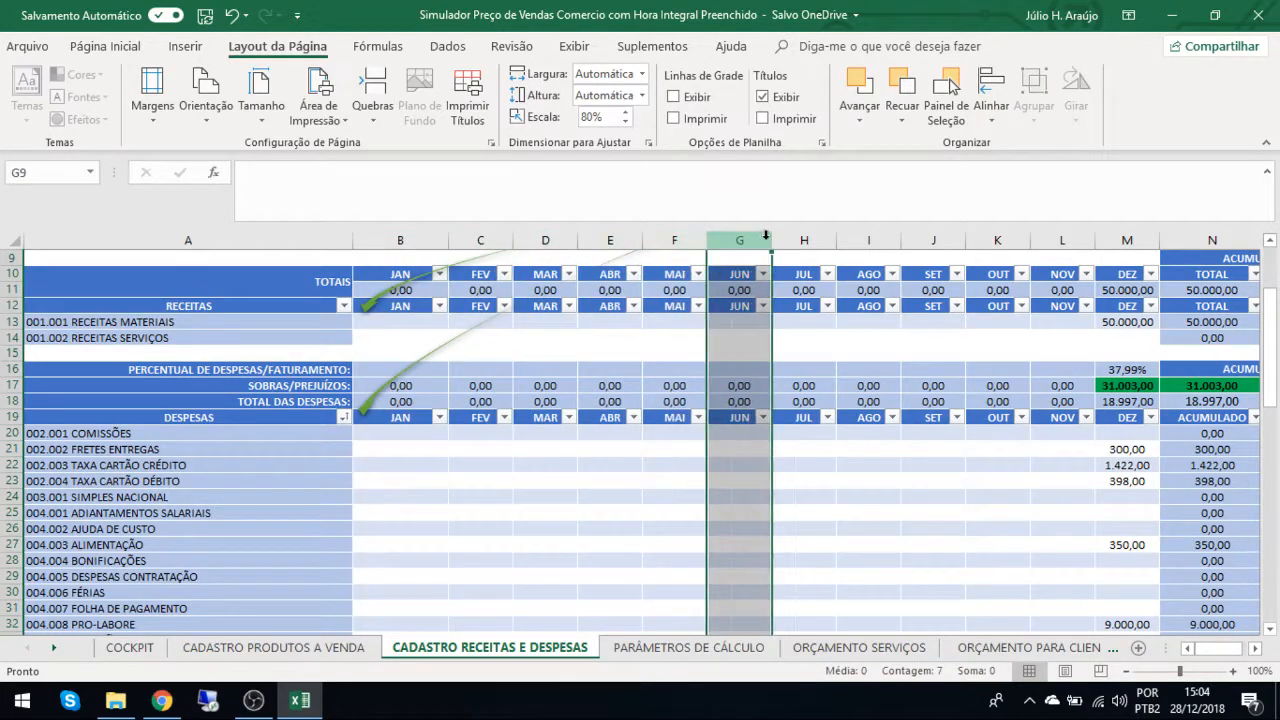
click(805, 236)
click(870, 236)
click(933, 236)
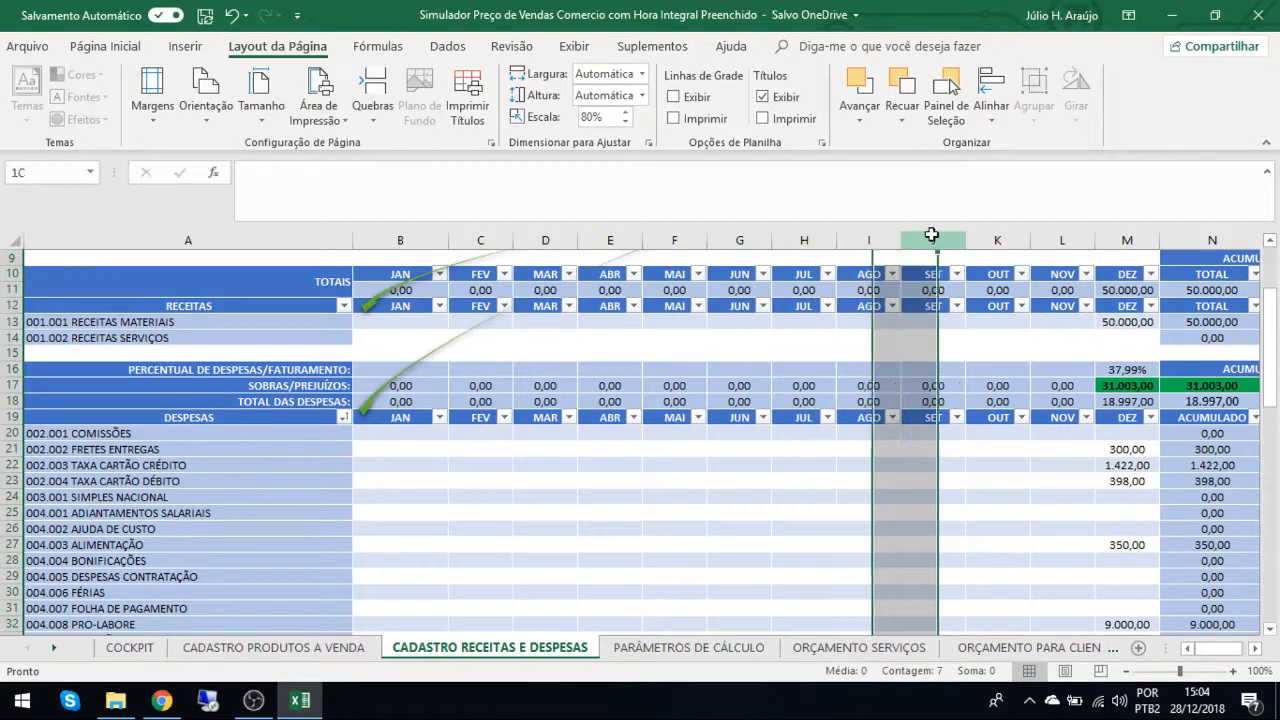
click(997, 236)
click(1053, 238)
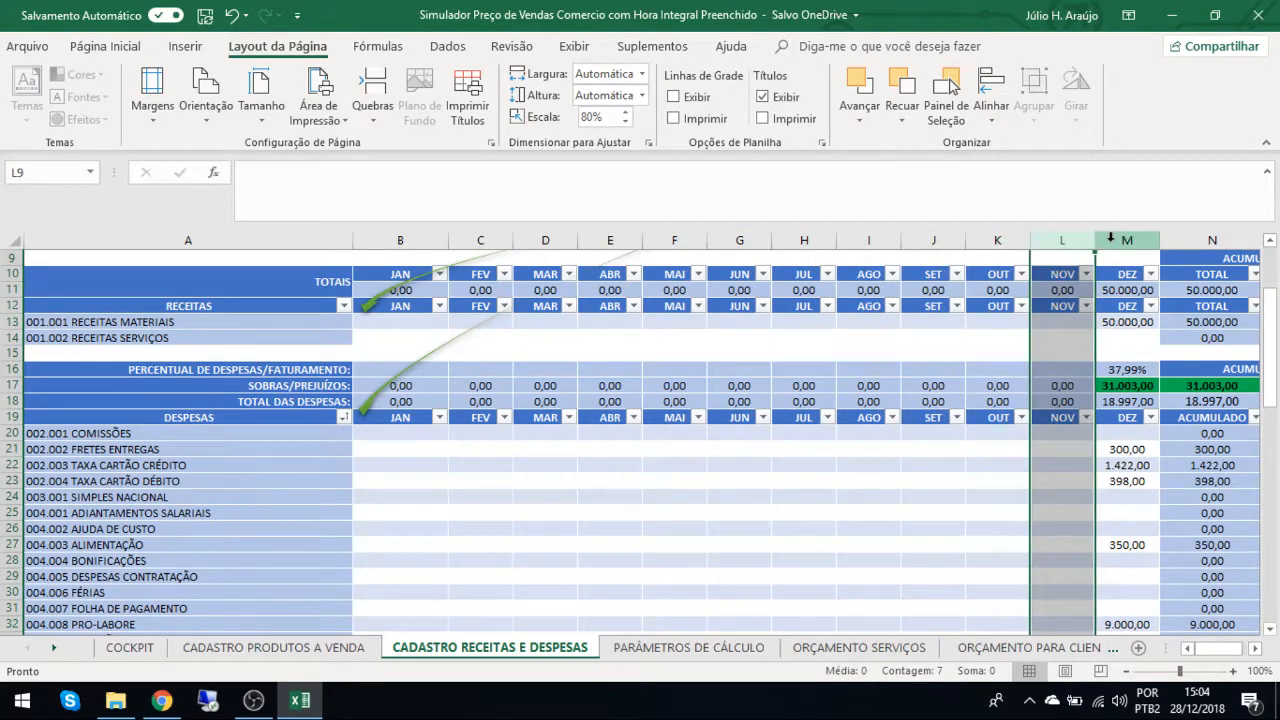
click(1113, 238)
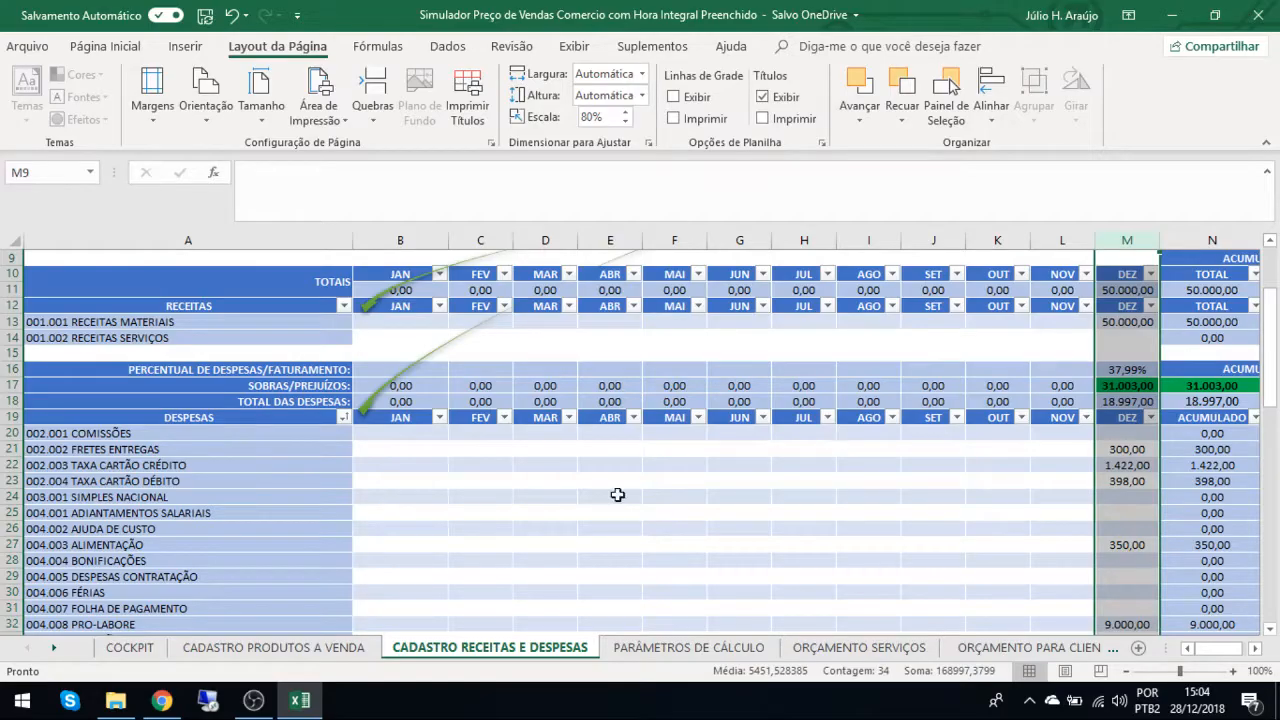
click(255, 702)
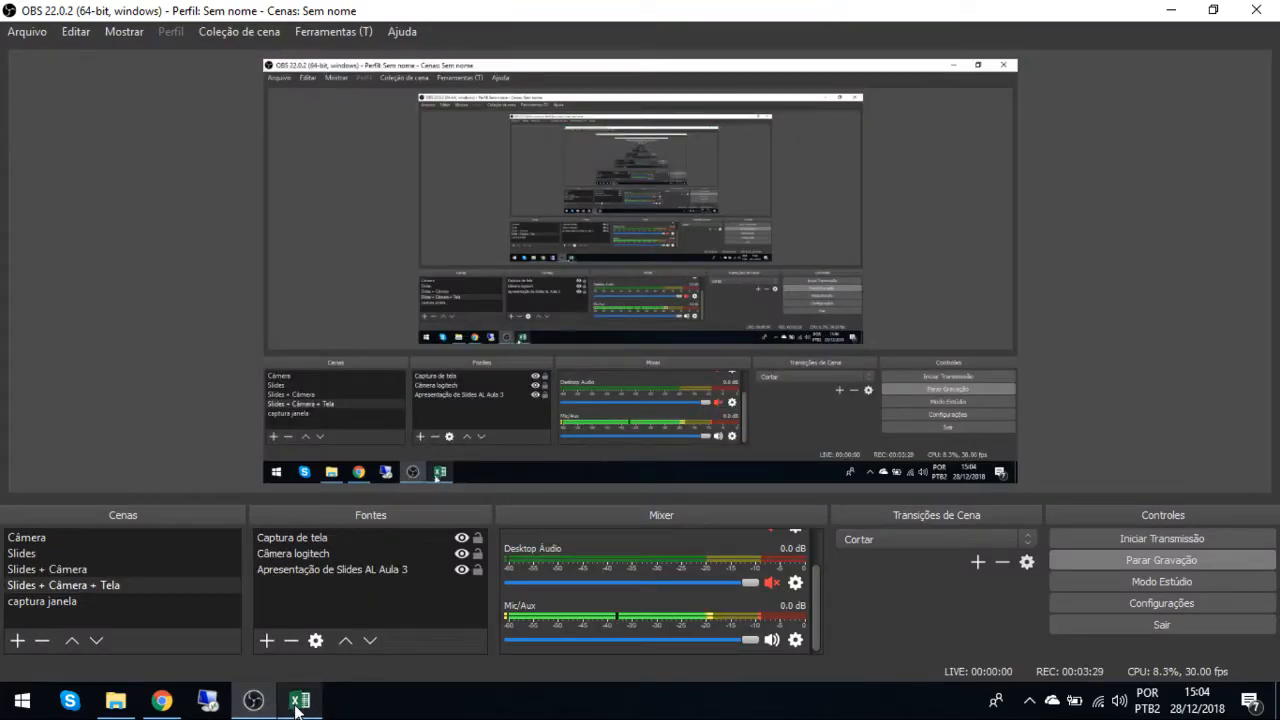
click(299, 700)
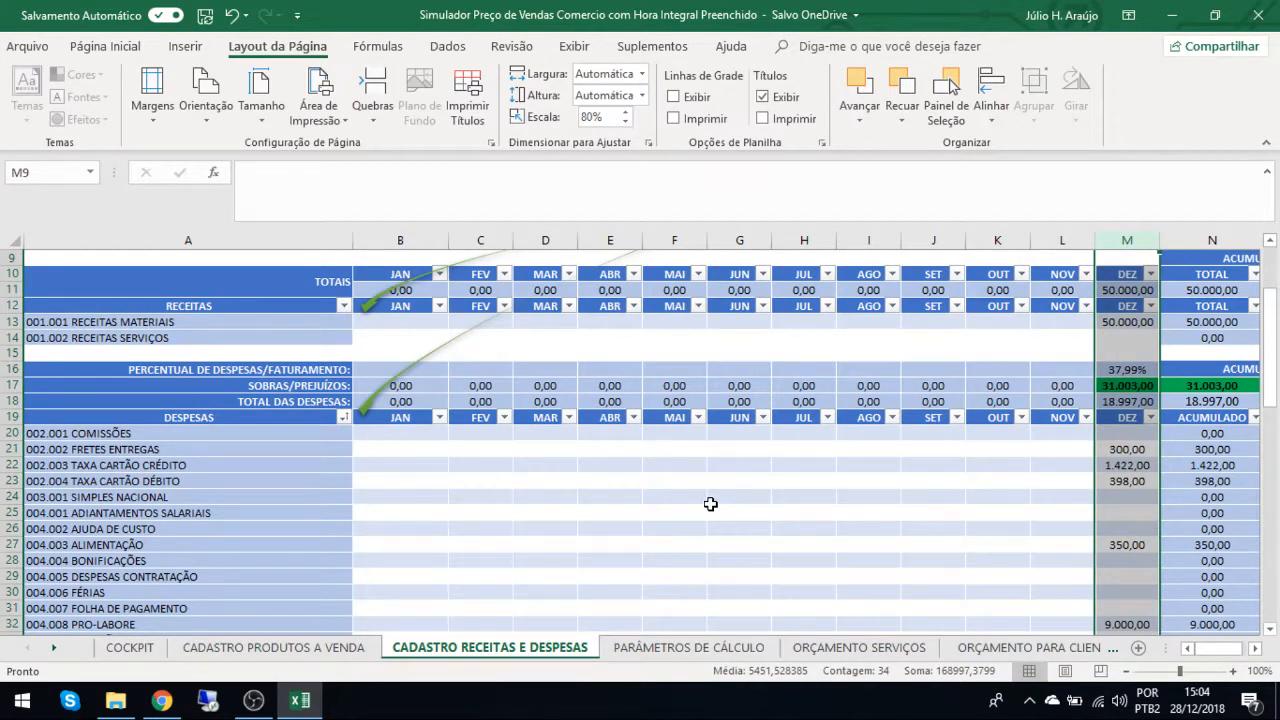
Examine the arbitrated revenue and expense targets for the sales price calculation, in relation to the JAN column.
scroll(710, 504, up, 3)
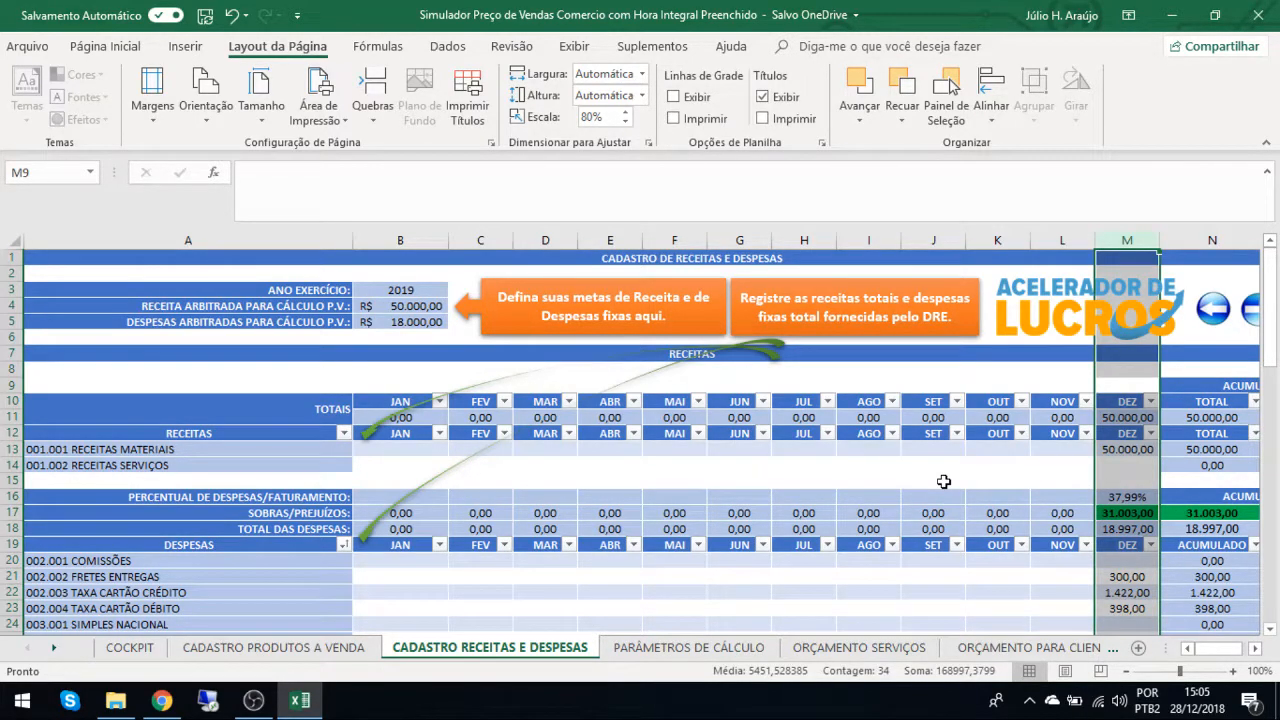
click(384, 240)
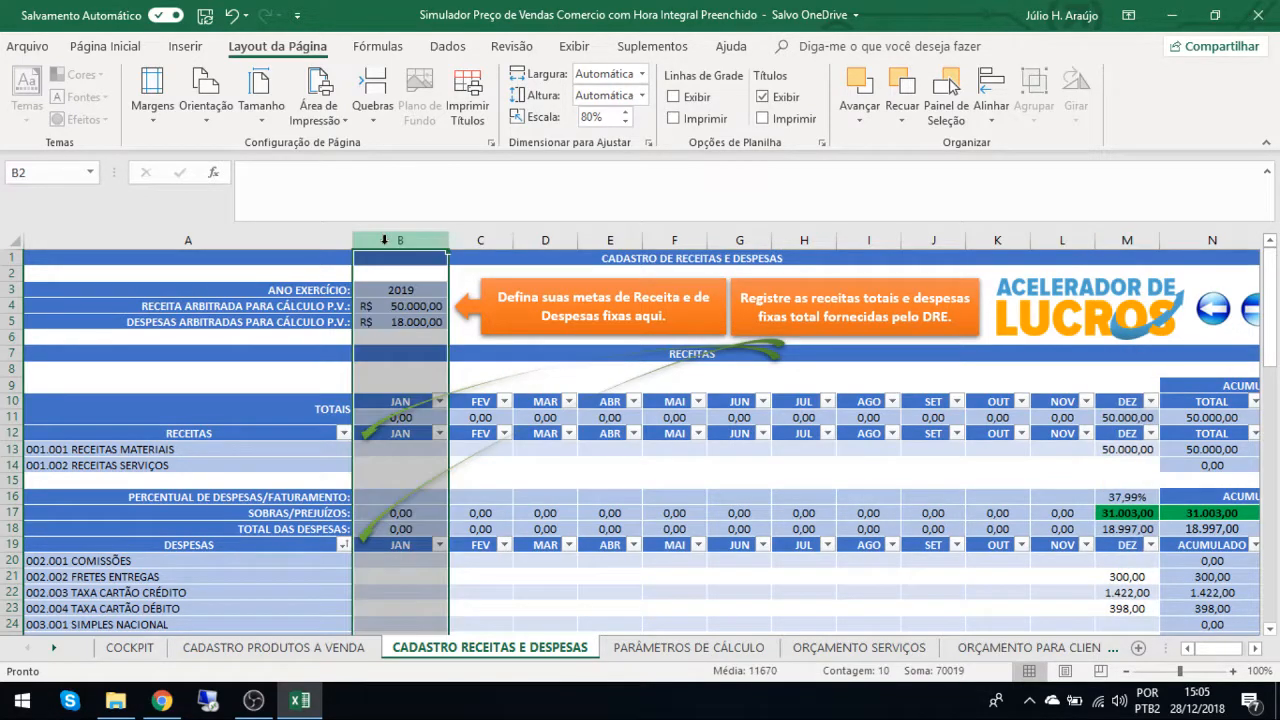
click(399, 307)
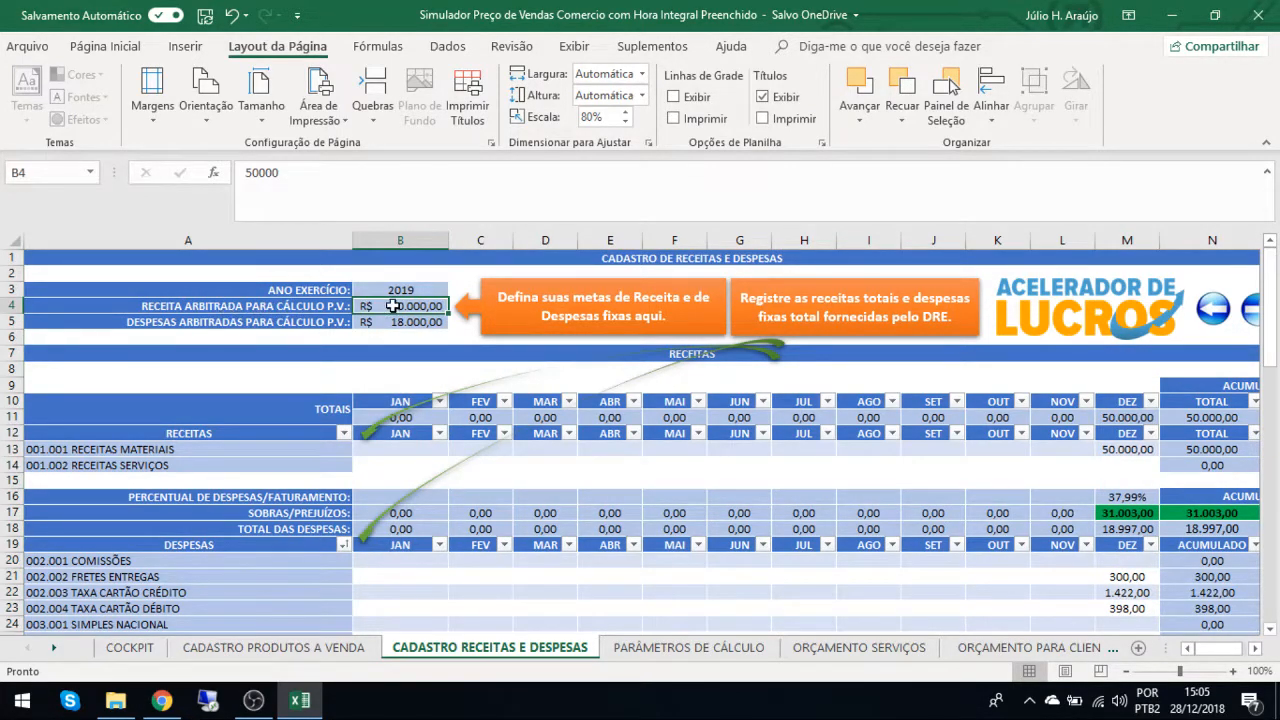
click(387, 322)
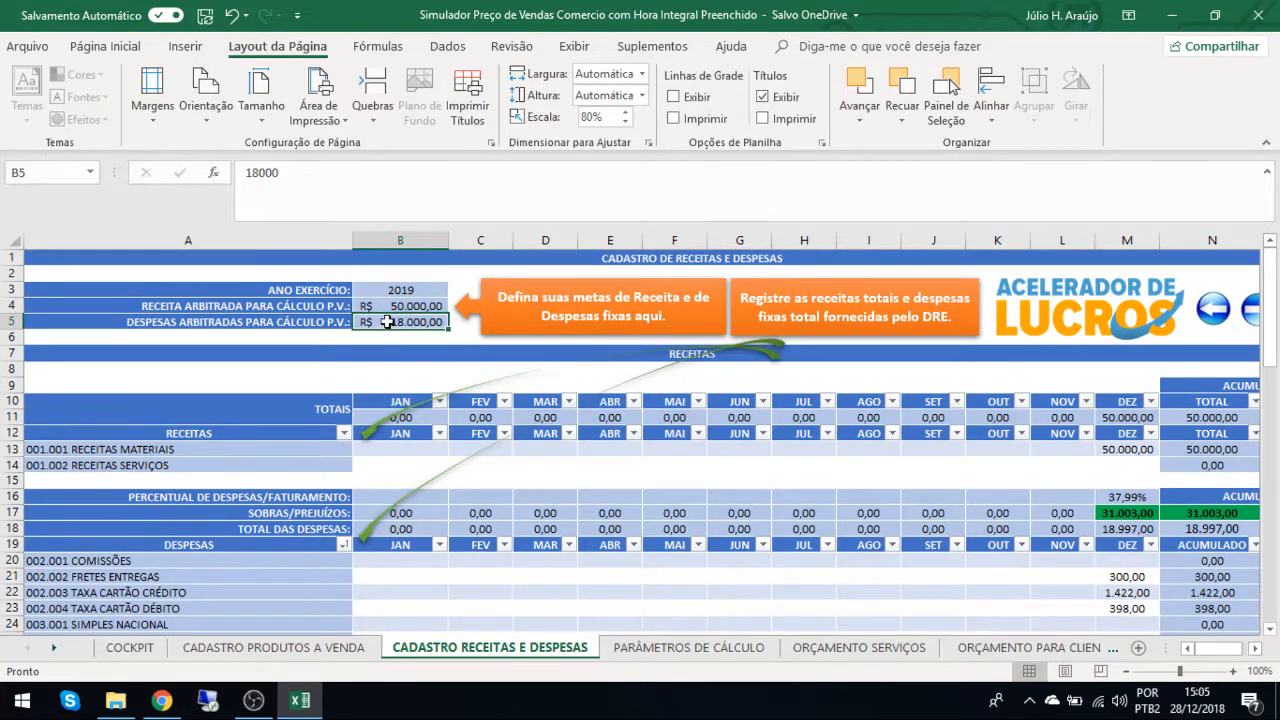
click(297, 702)
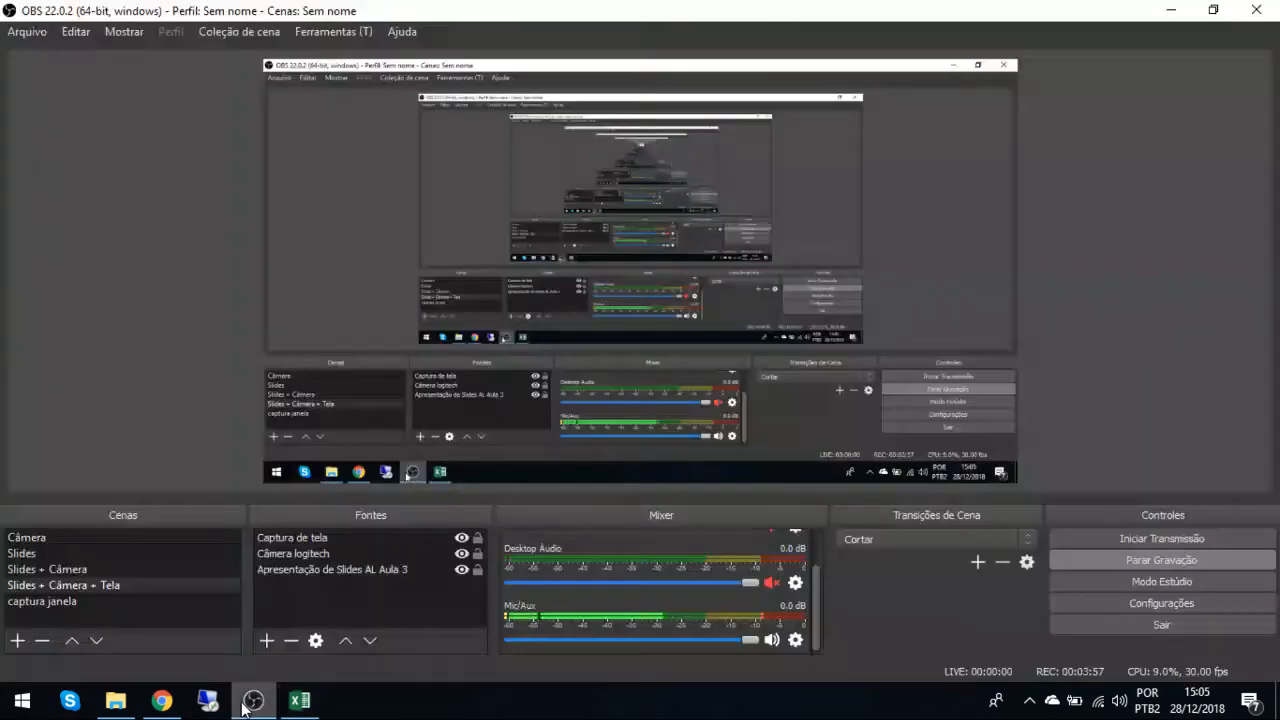
click(297, 702)
click(412, 307)
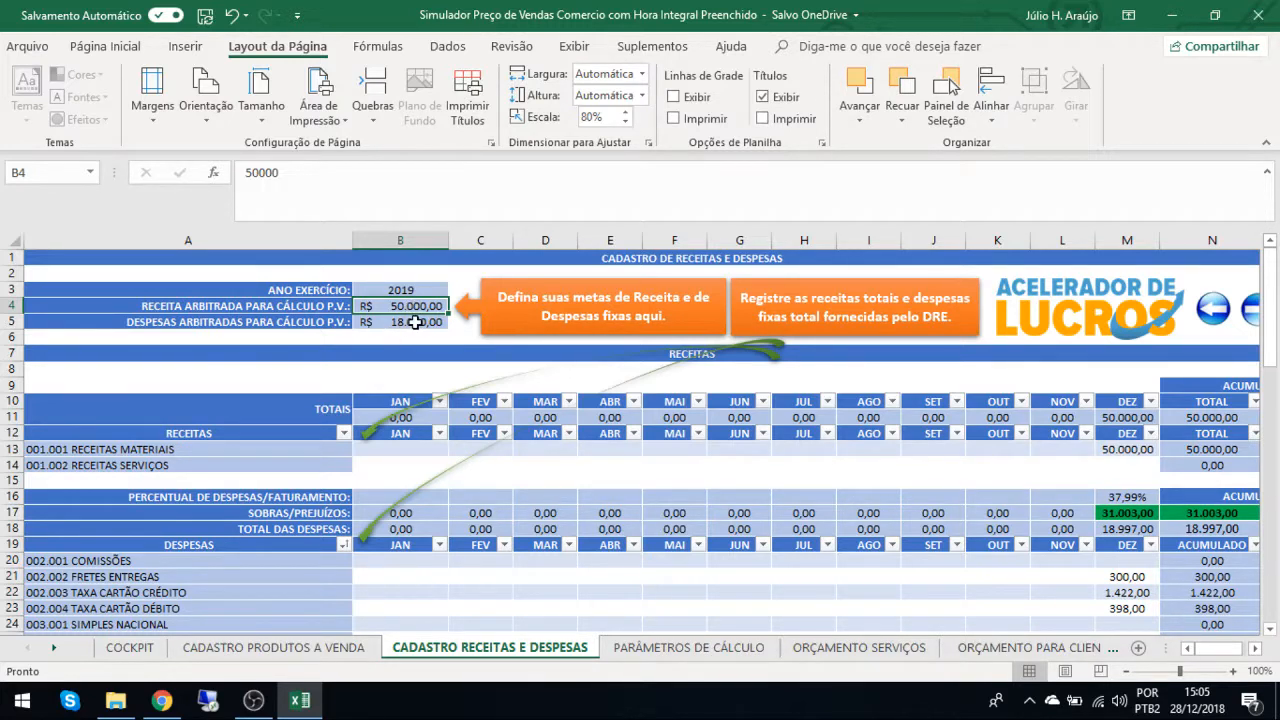
click(412, 322)
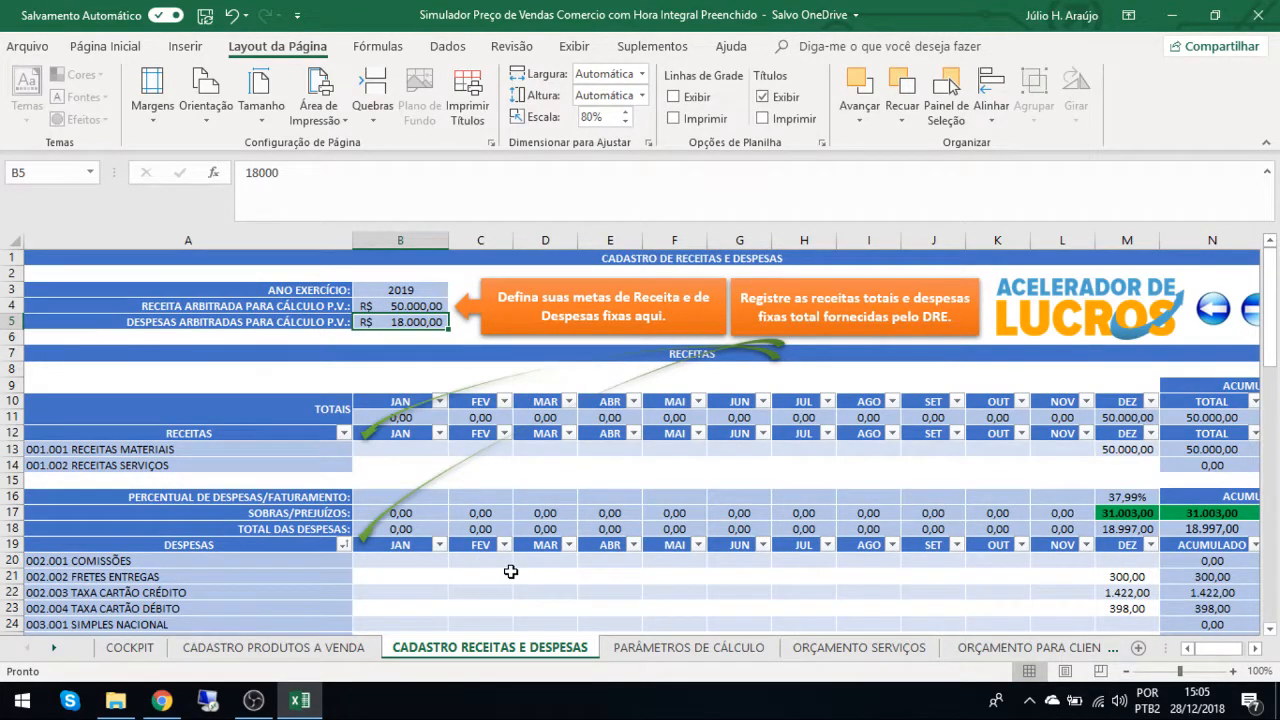
click(397, 237)
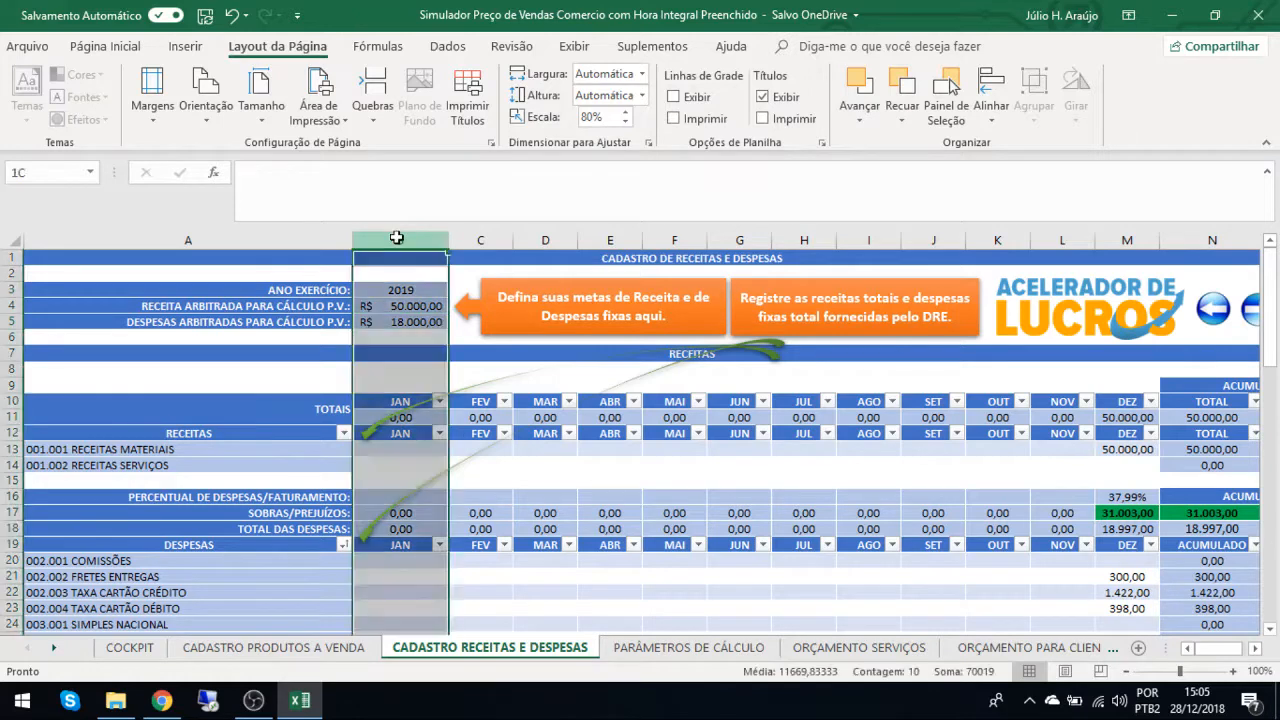
click(380, 304)
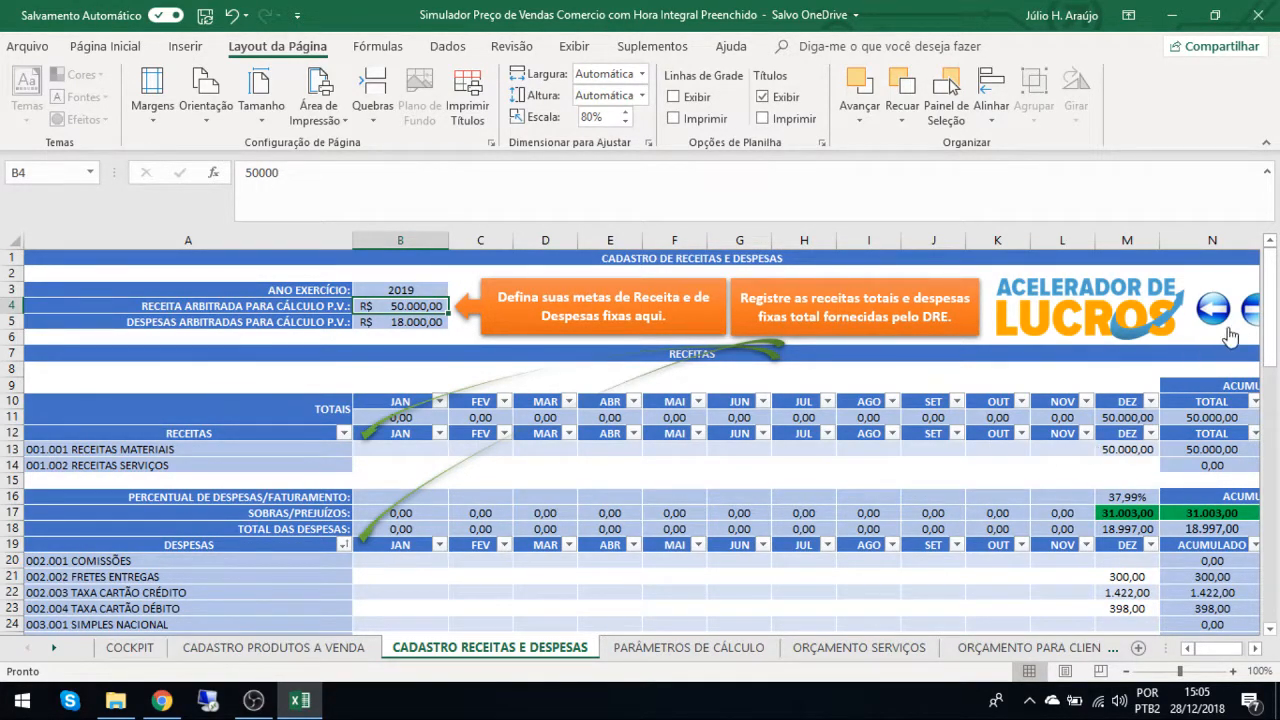
Go forward to the PARÂMETROS DE CÁLCULO sheet.
click(253, 700)
click(296, 702)
click(1250, 313)
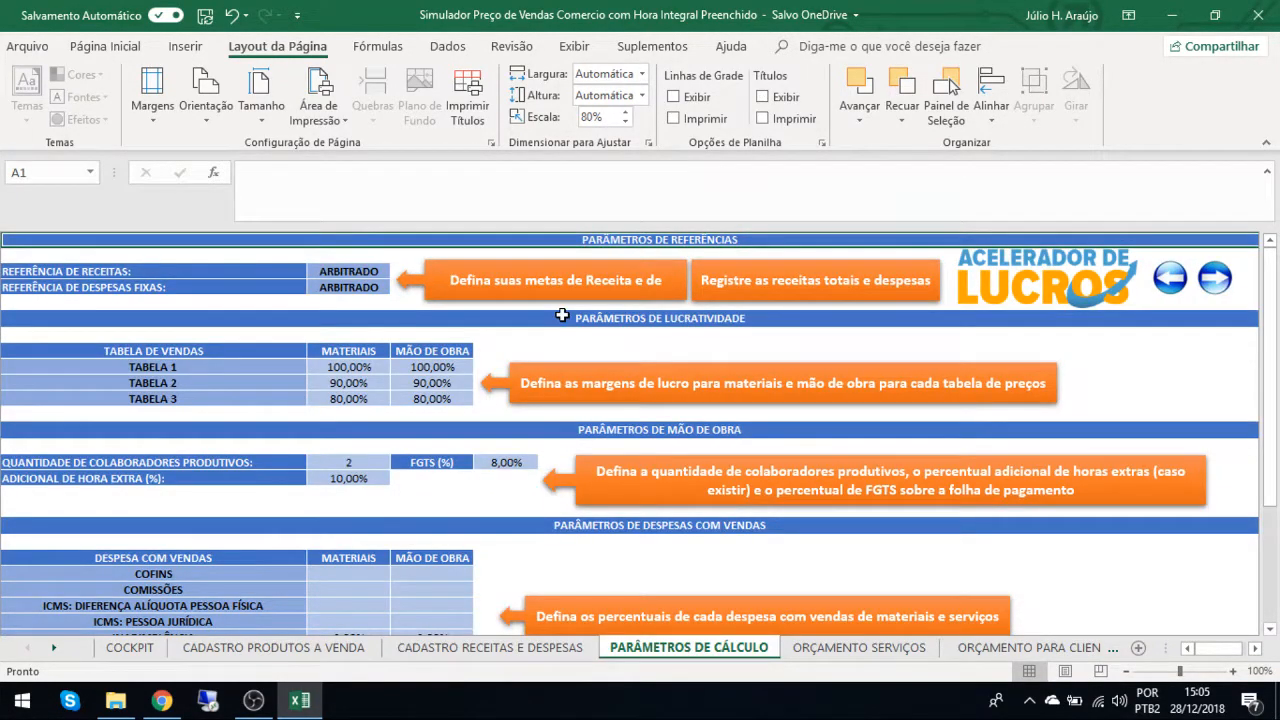
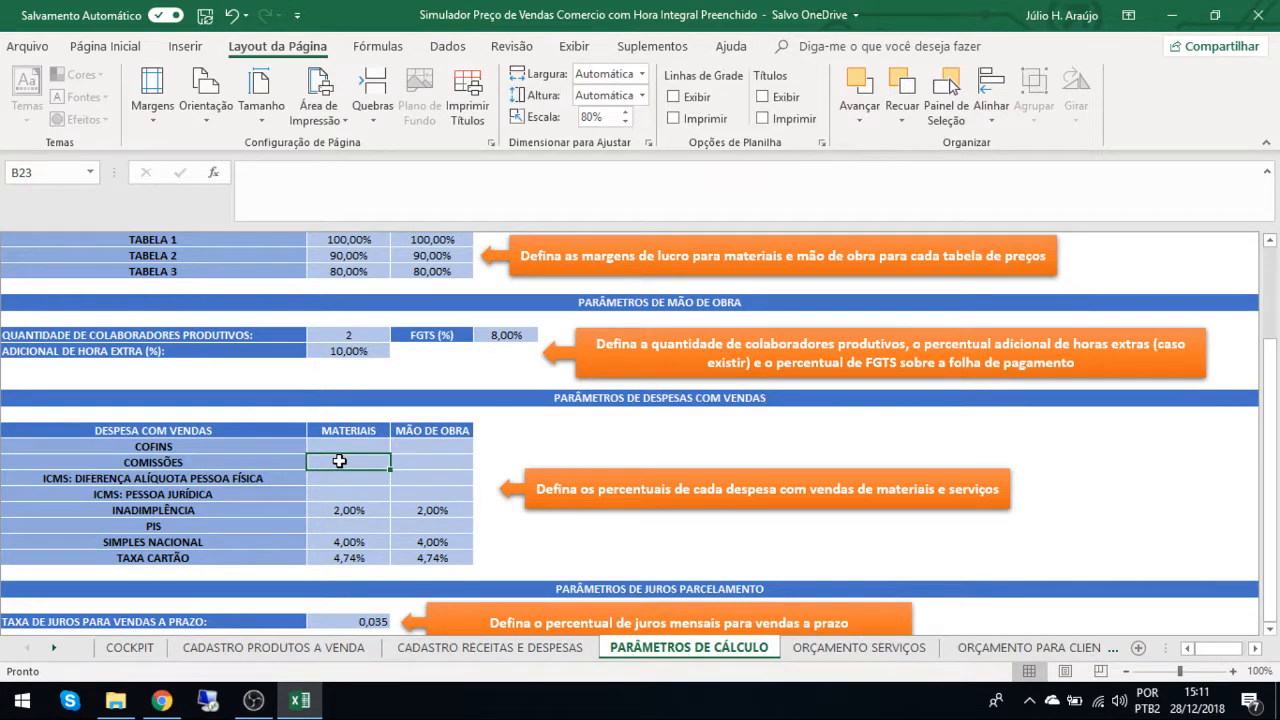
Examine the sales expense percentages for INADIMPLÊNCIA, SIMPLES NACIONAL and TAXA CARTÃO under PARÂMETROS DE DESPESAS COM VENDAS.
click(332, 510)
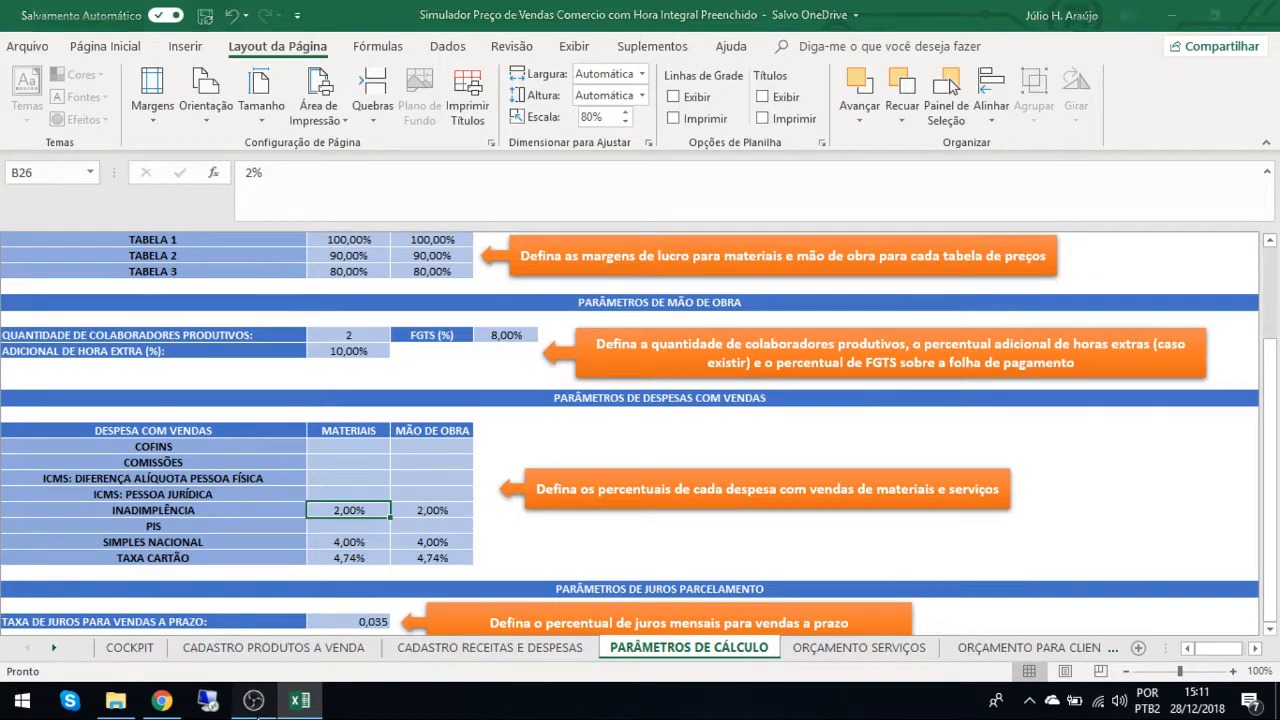
click(255, 706)
click(305, 706)
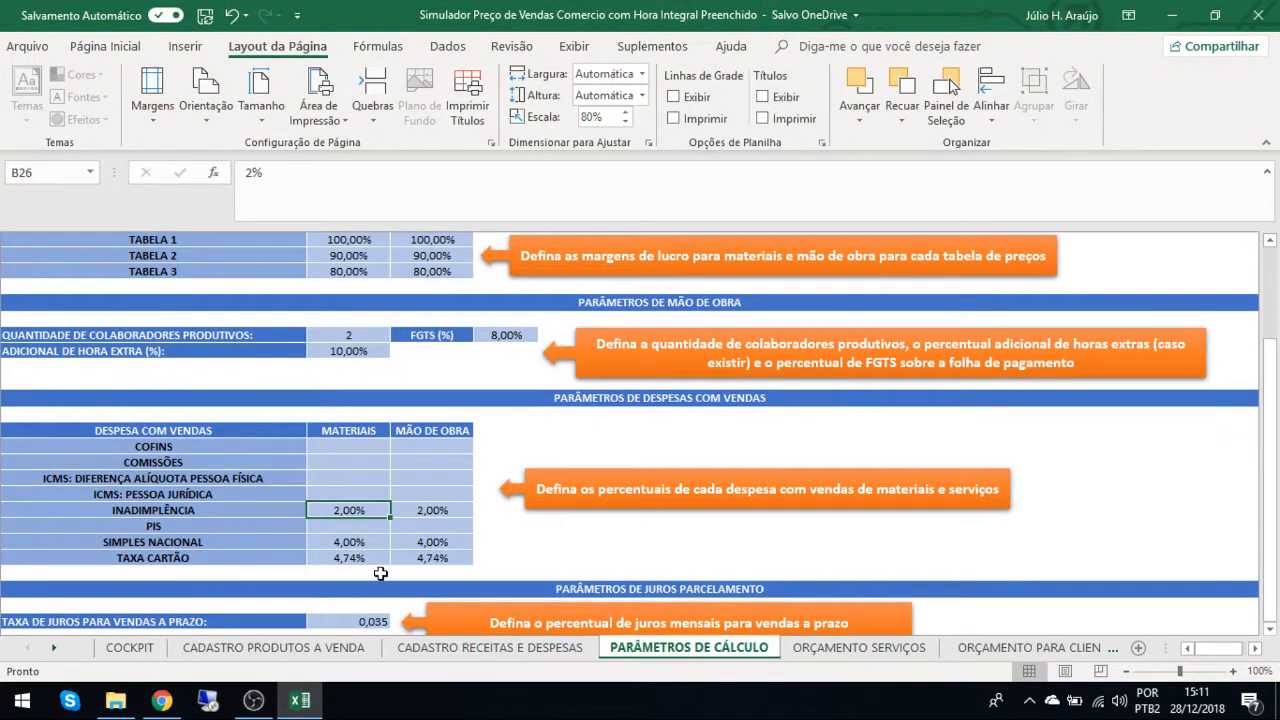
click(341, 541)
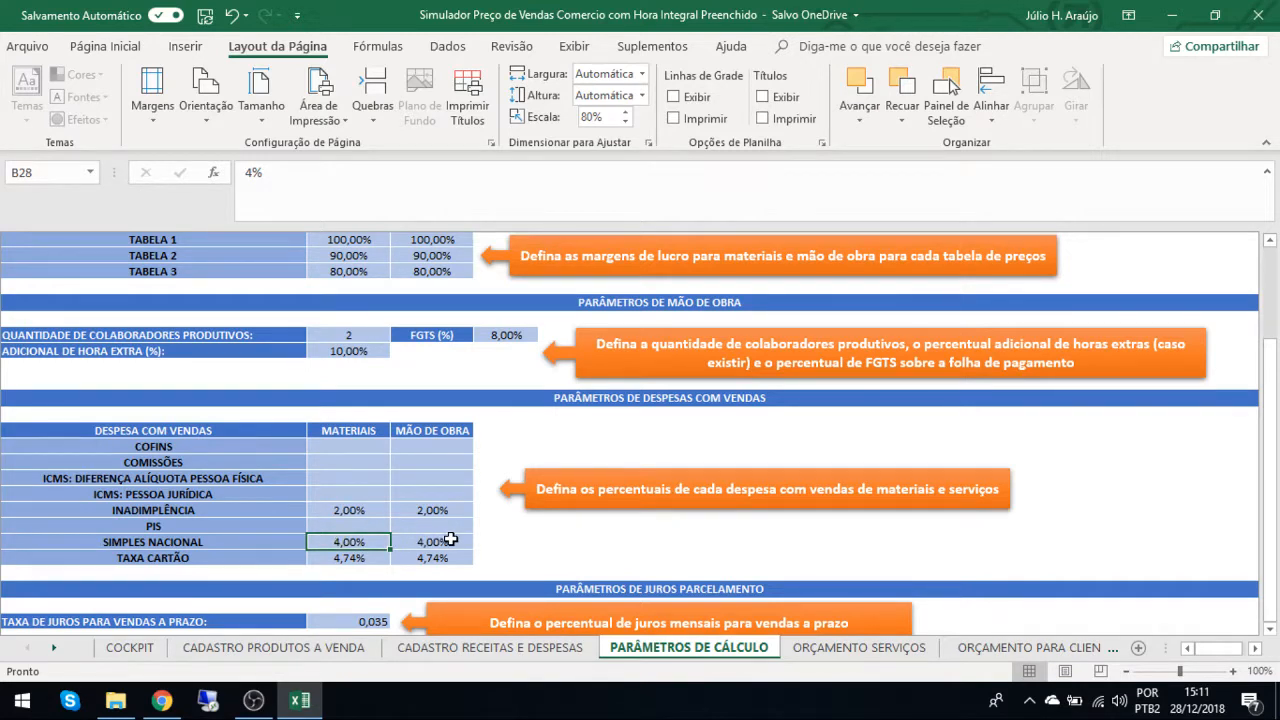
click(357, 558)
click(437, 556)
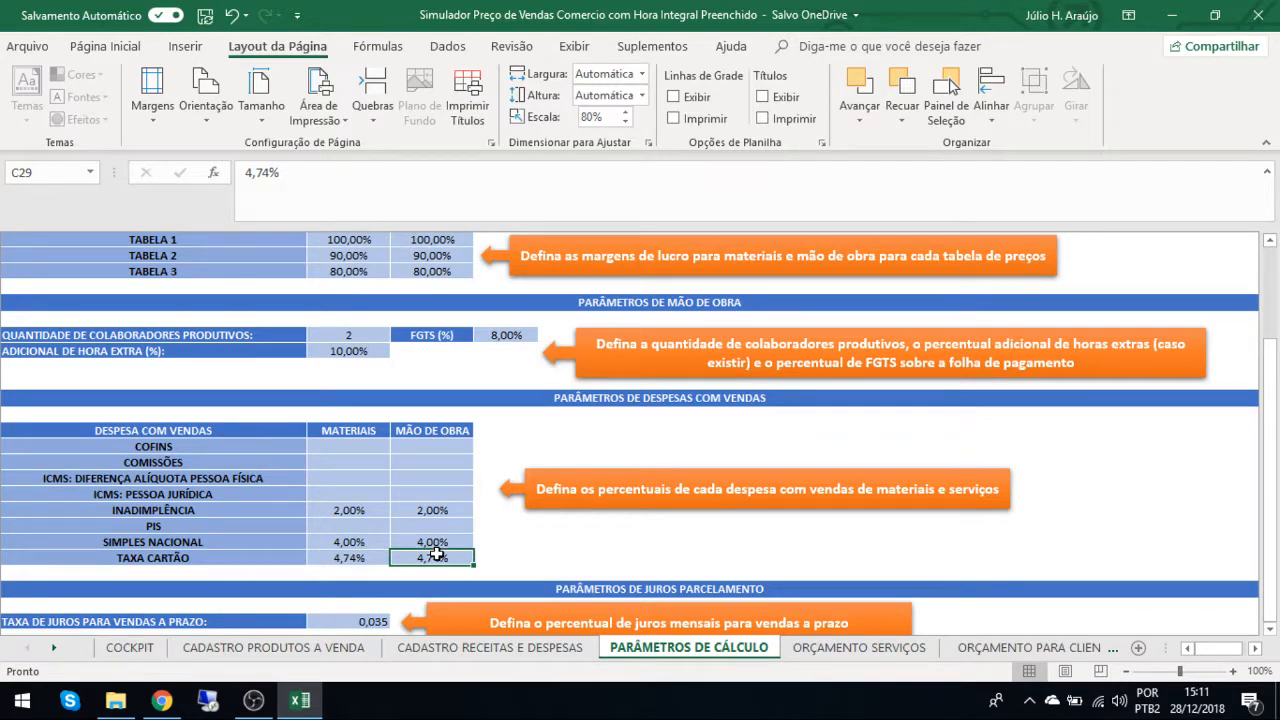
Examine the TAXA DE JUROS PARA VENDAS A PRAZO and look back over the other calculation parameters.
scroll(437, 554, down, 2)
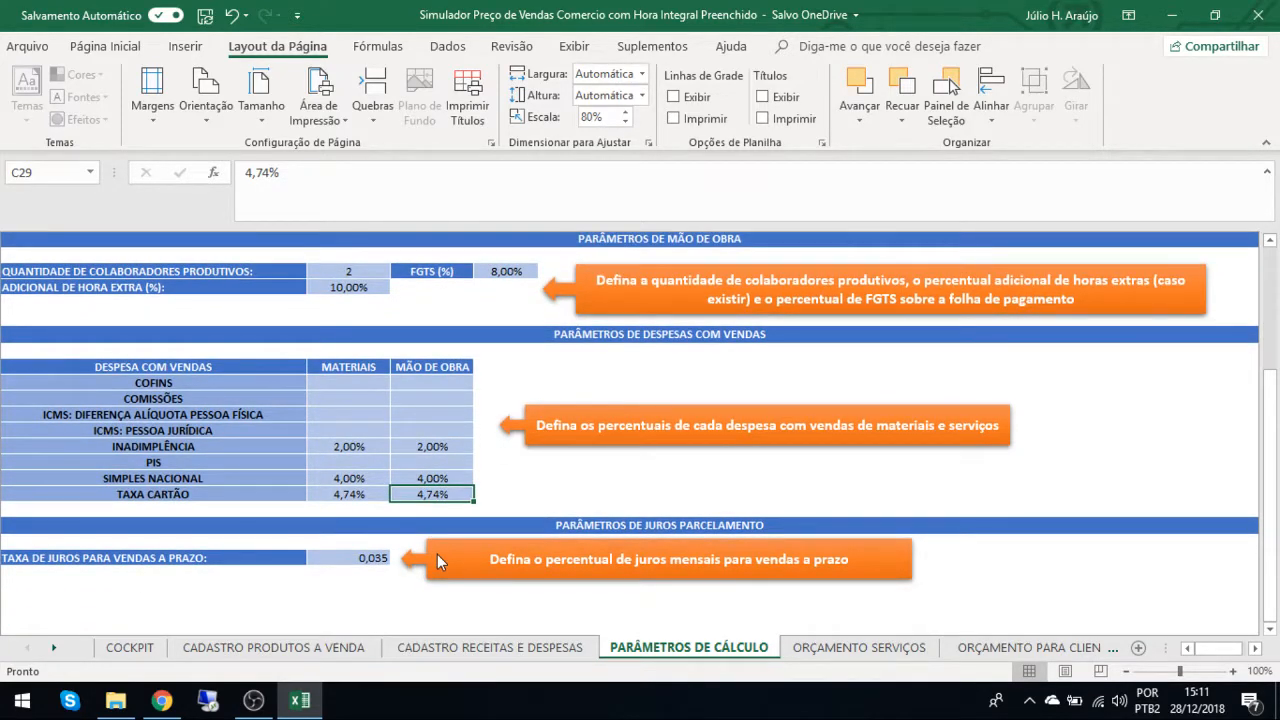
click(368, 565)
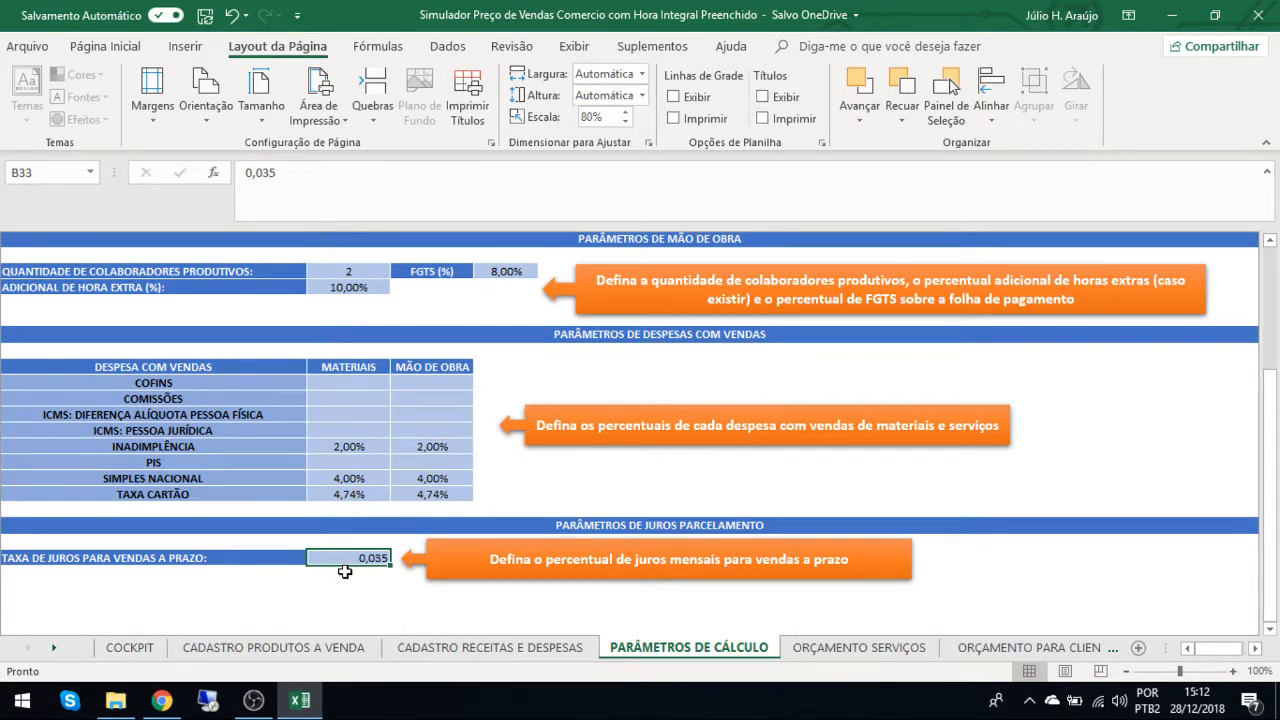
scroll(344, 571, up, 6)
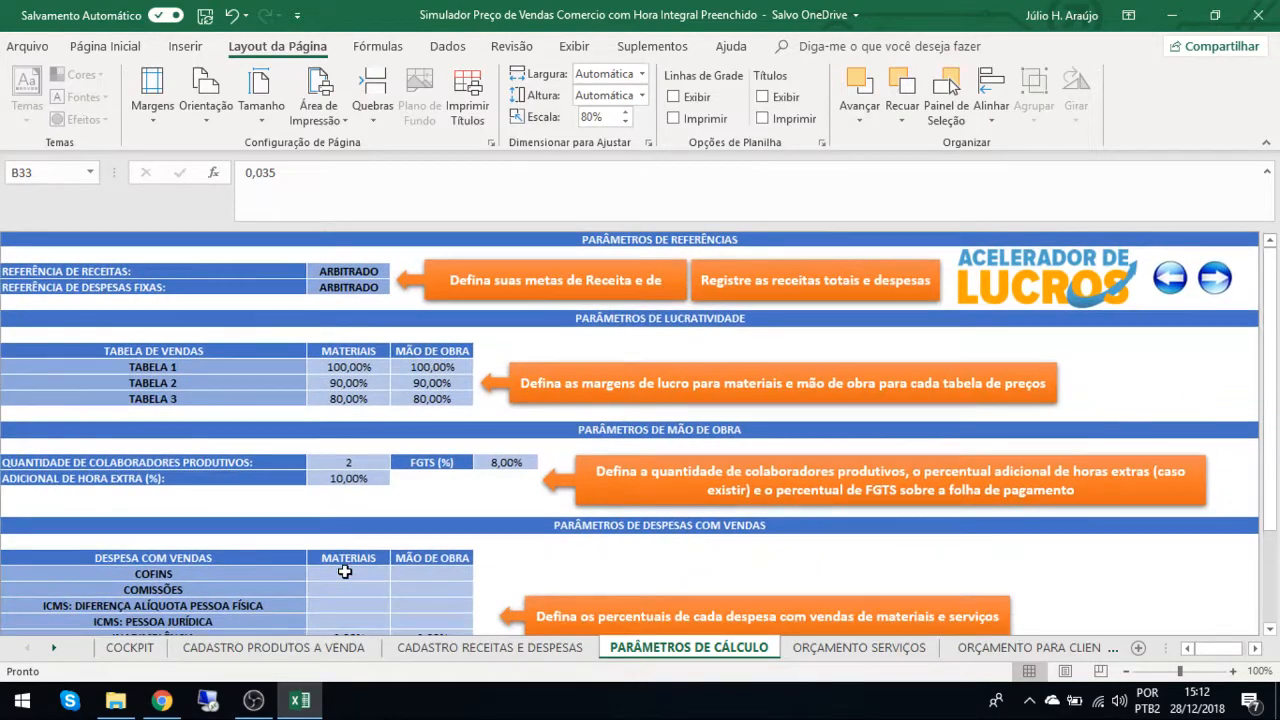
scroll(344, 571, down, 5)
scroll(344, 571, down, 1)
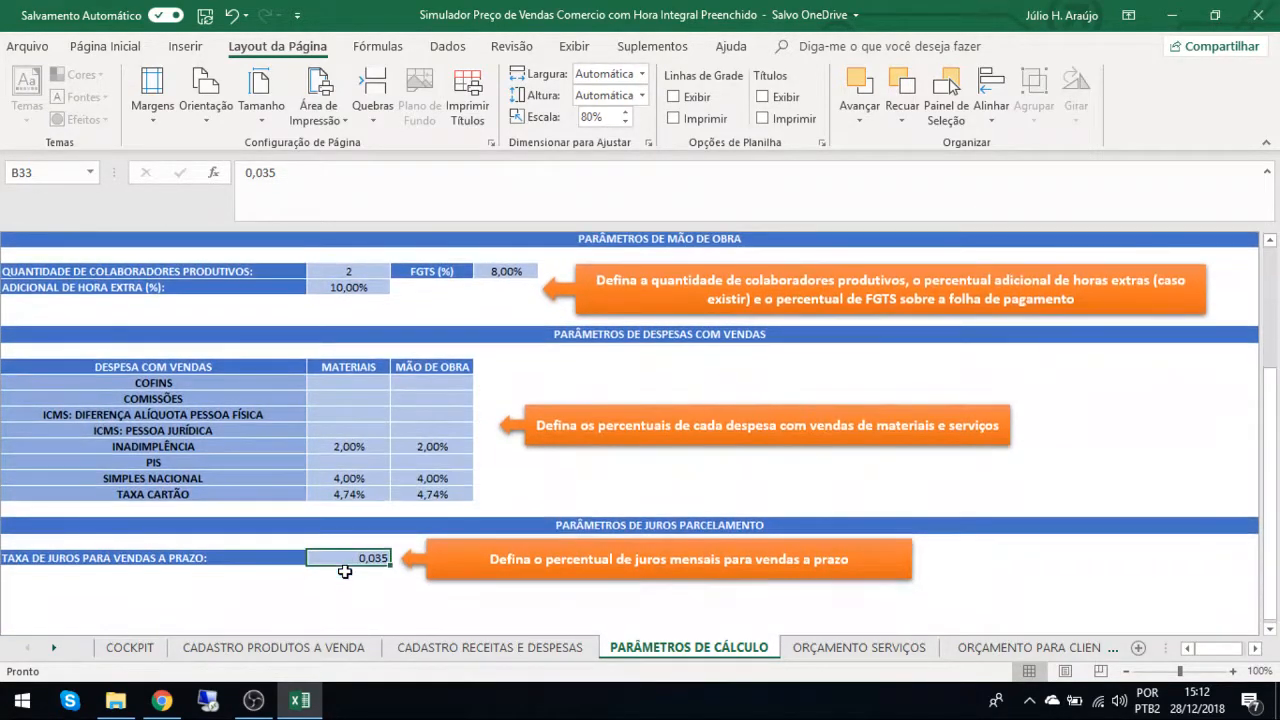
scroll(344, 571, up, 4)
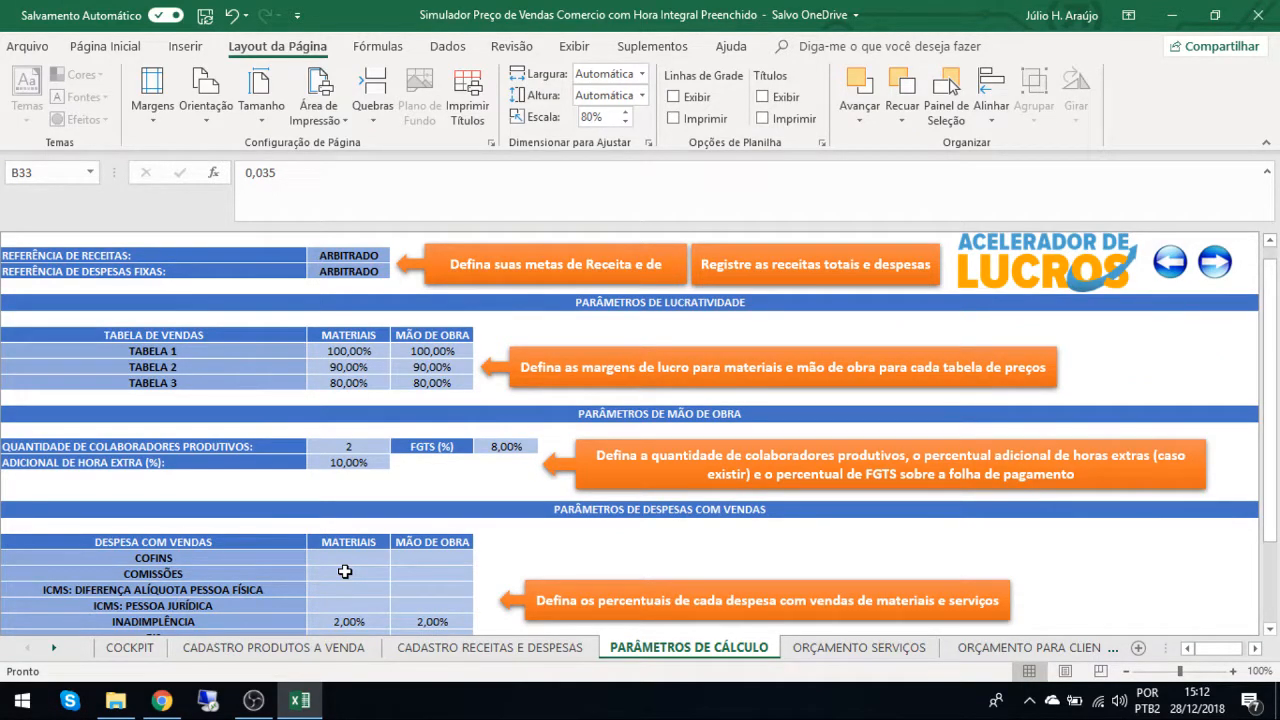
Go forward to the ORÇAMENTO SERVIÇOS sheet of the Excel workbook.
click(251, 704)
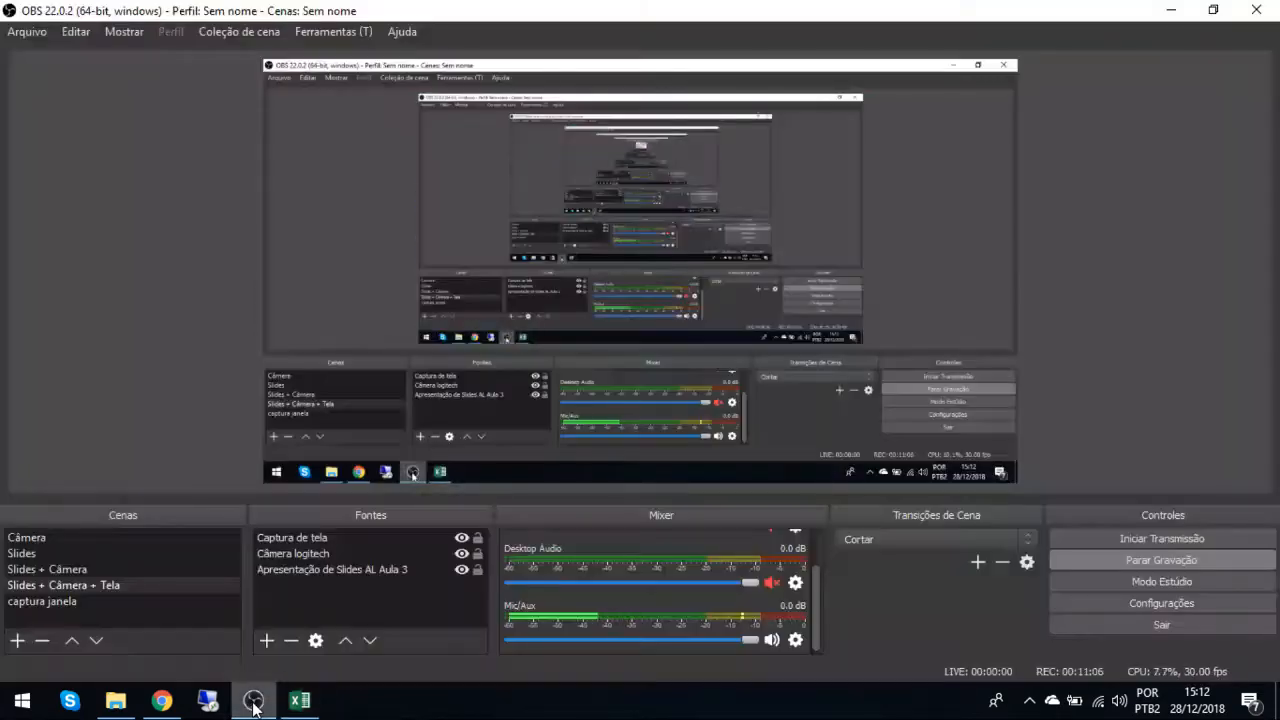
click(300, 703)
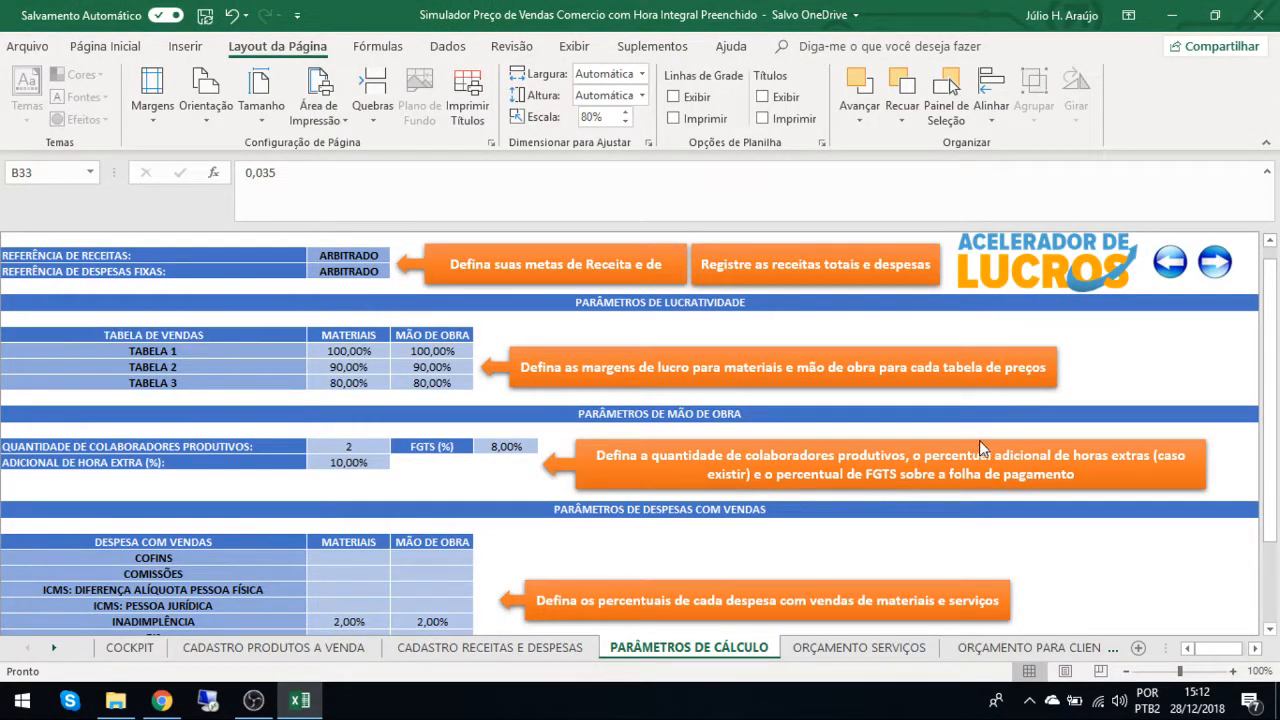
click(1214, 264)
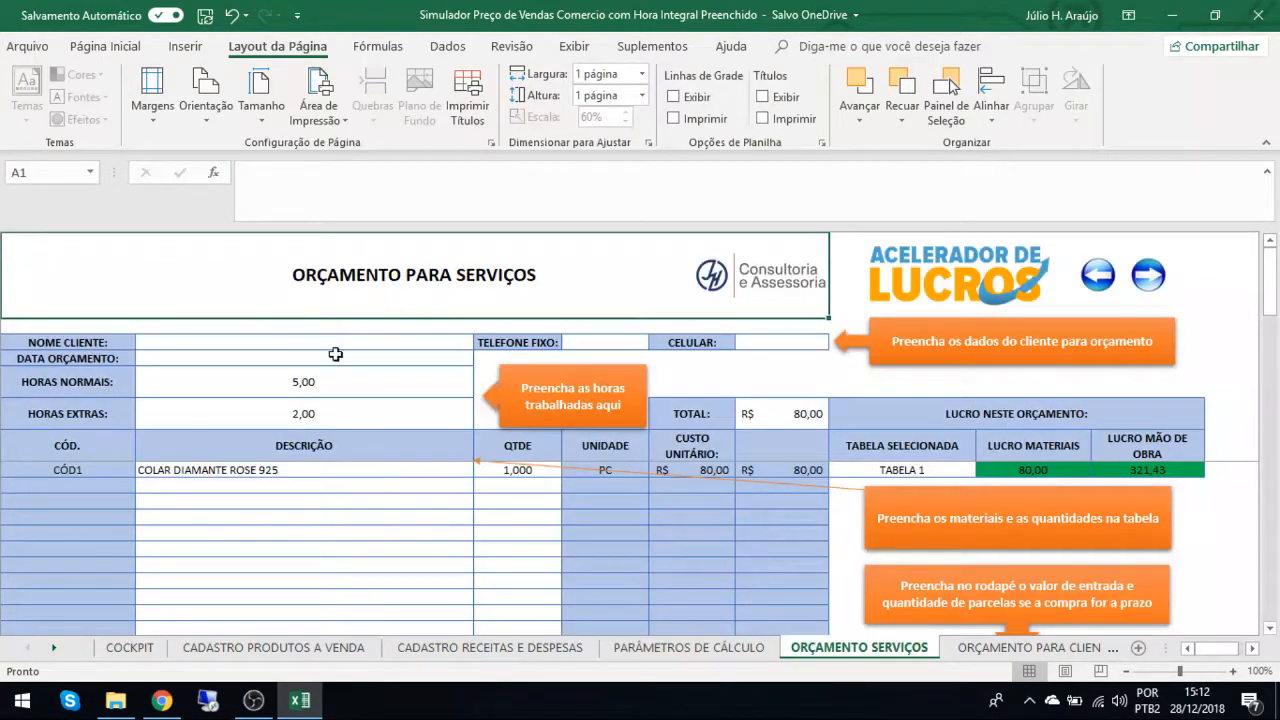
Clear the HORAS NORMAIS and HORAS EXTRAS values in the services quote.
drag(287, 384, 278, 407)
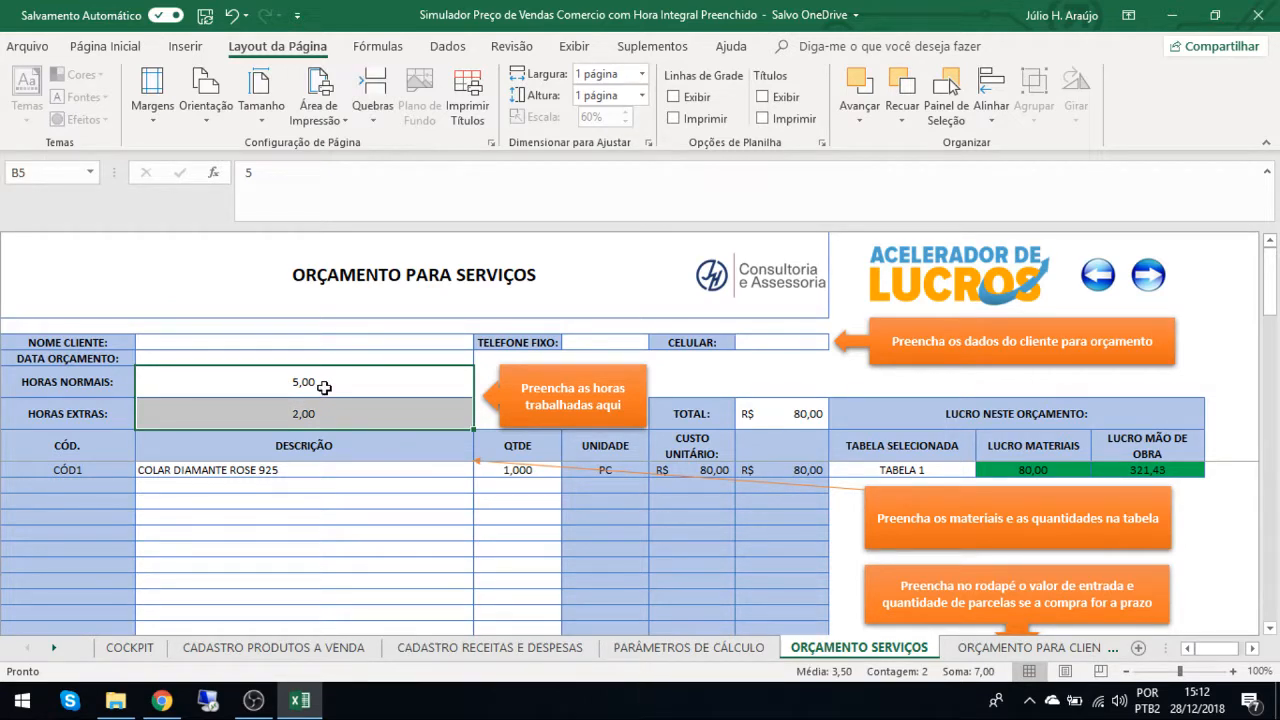
click(260, 385)
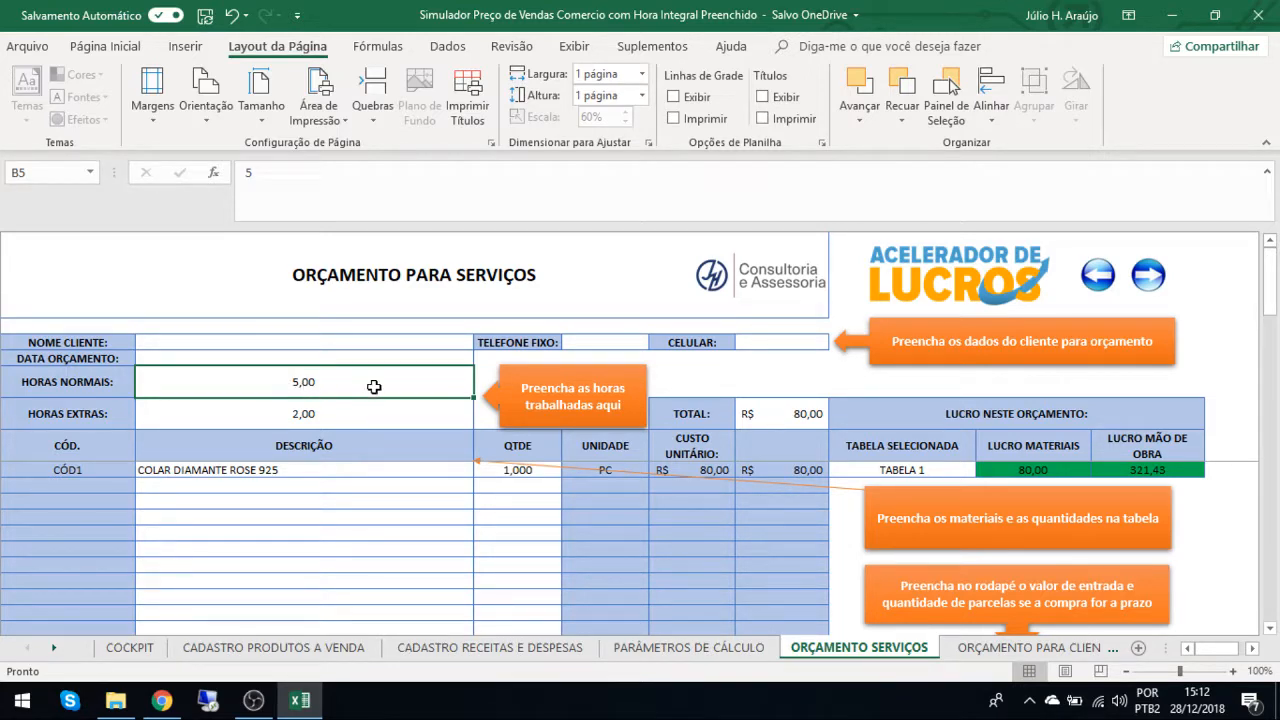
click(344, 411)
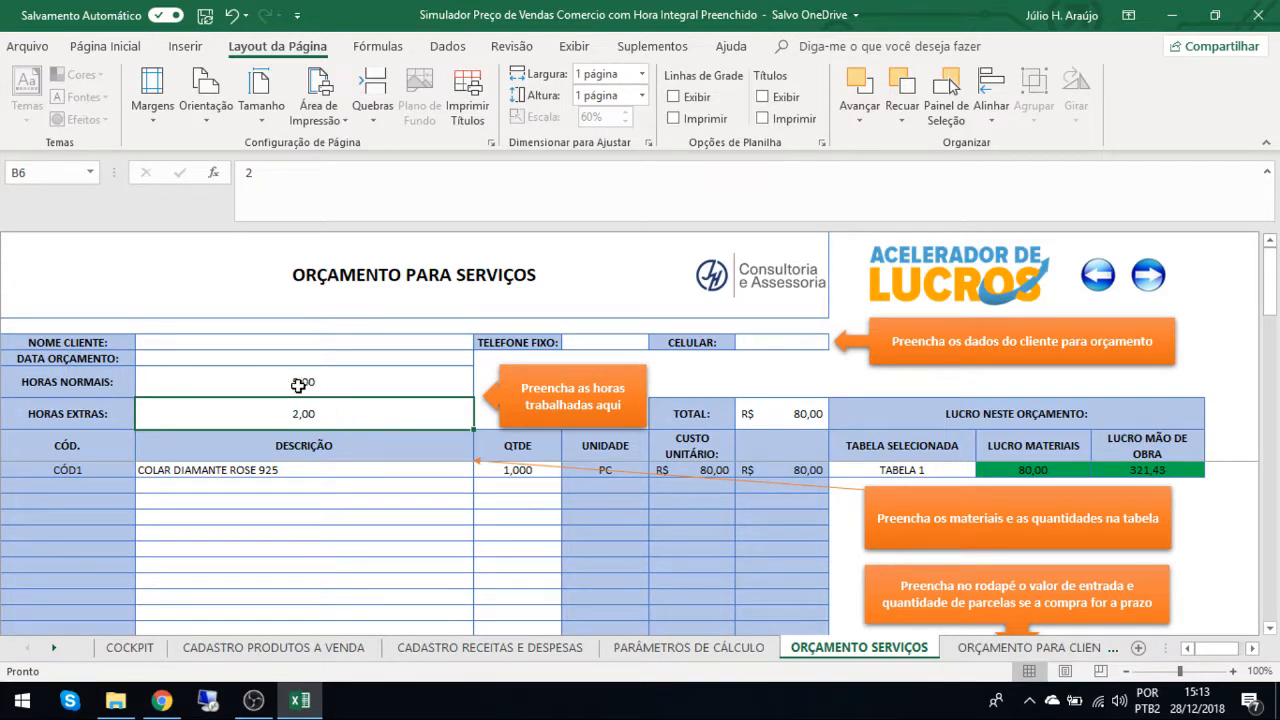
click(255, 472)
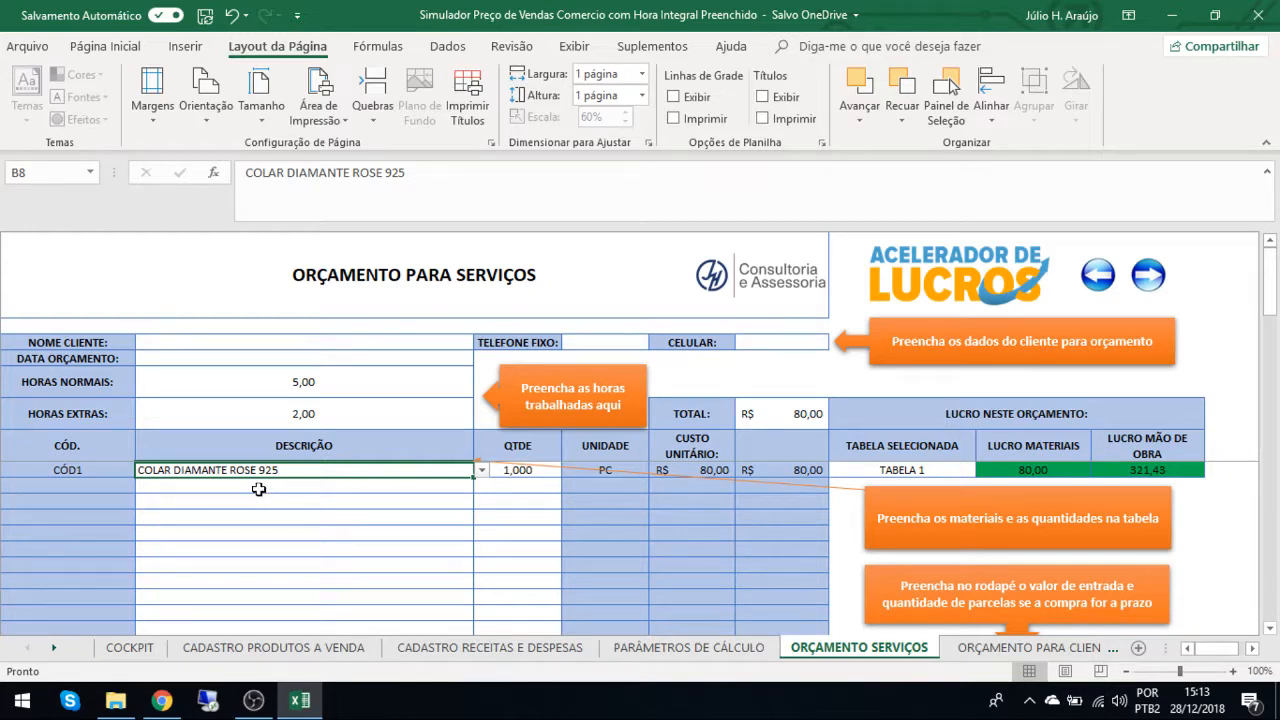
drag(343, 416, 325, 384)
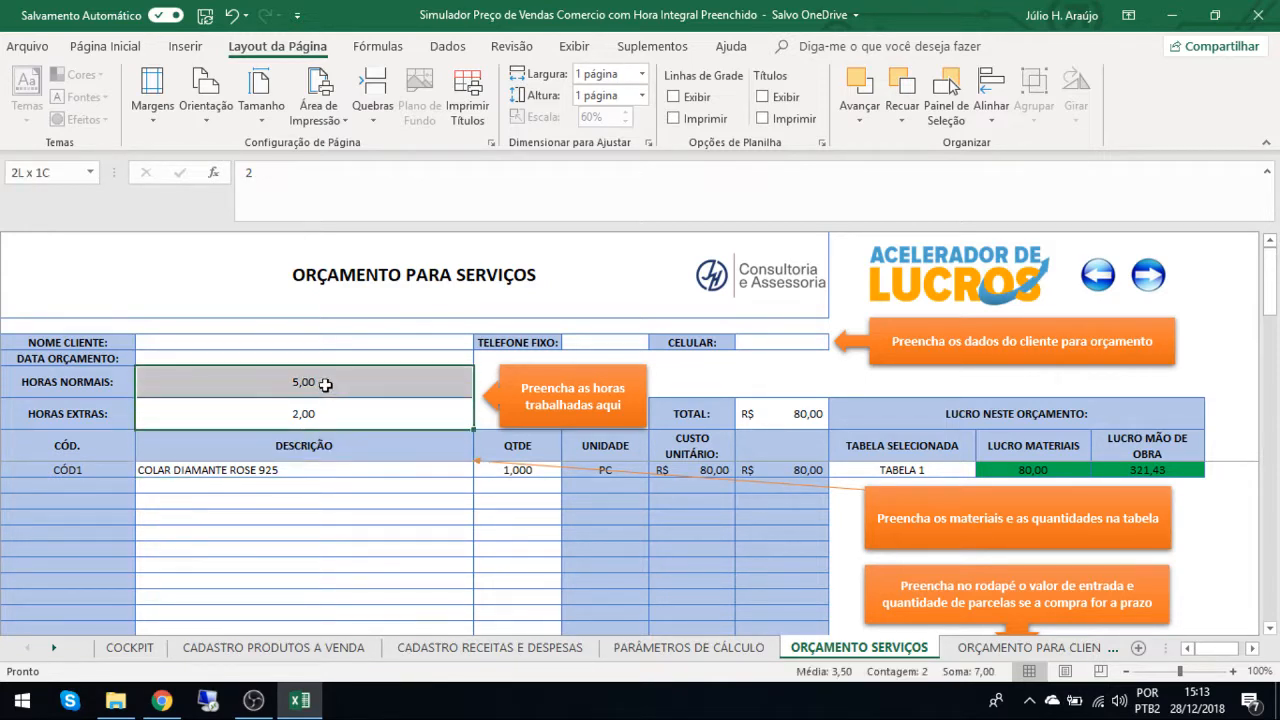
key(Delete)
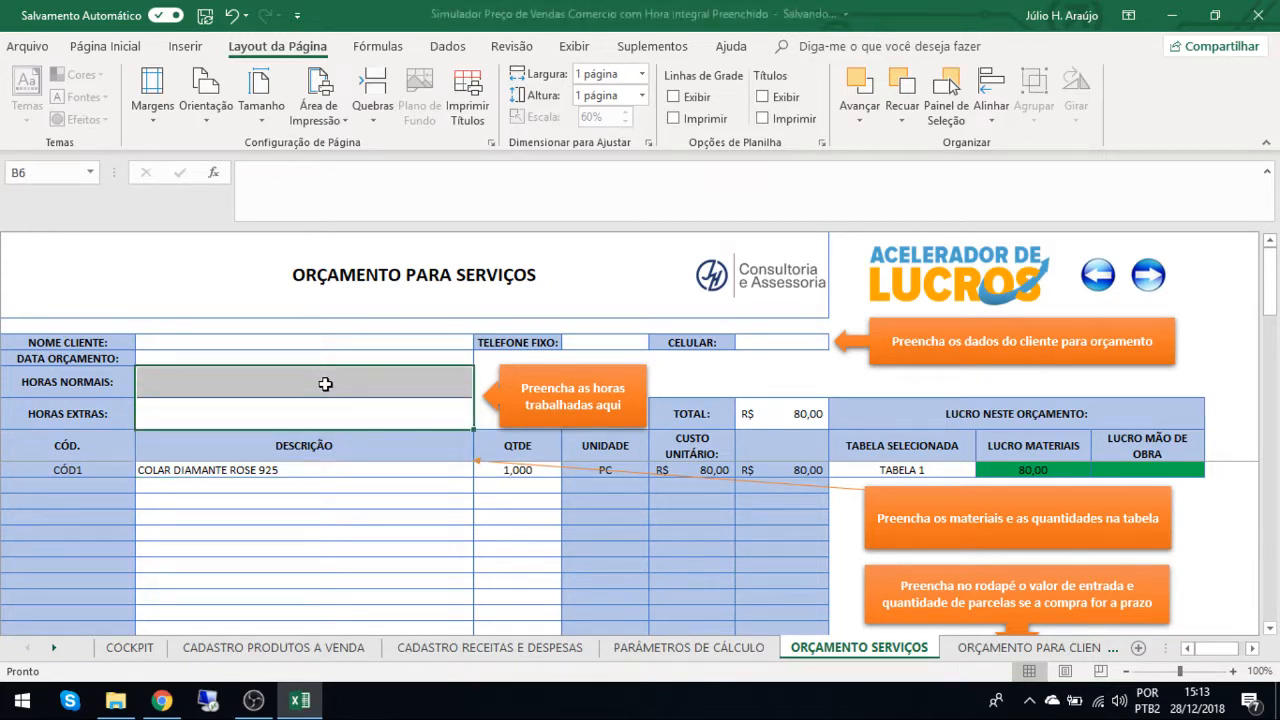
Choose COLLANA + PENDENTE PICC. SILVER / ROSE 925 as the description of the first quote item.
click(233, 469)
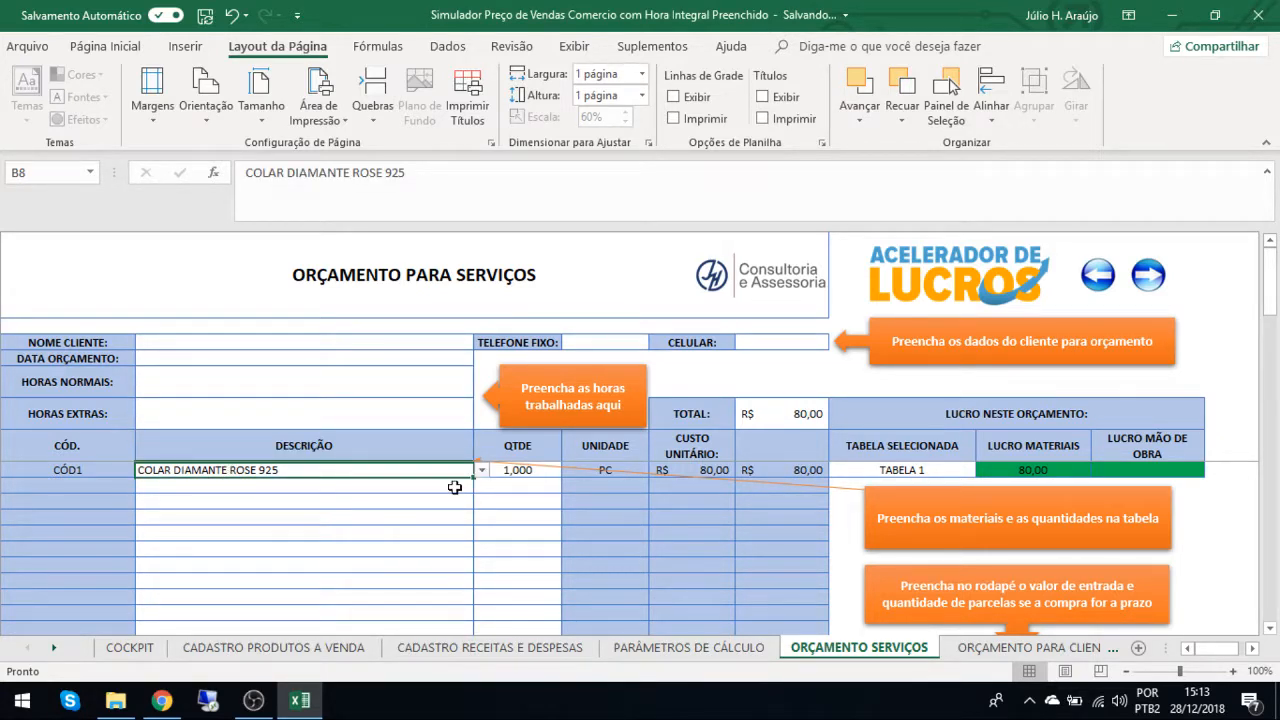
click(286, 490)
click(386, 466)
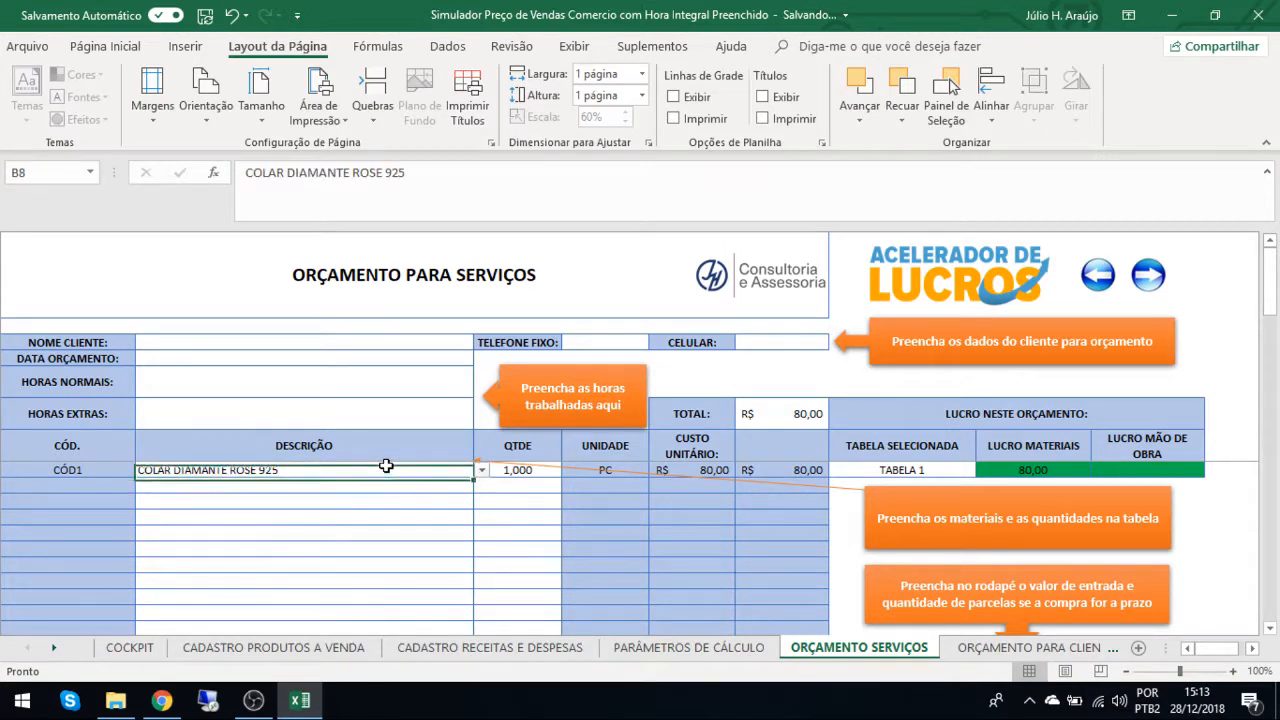
click(481, 469)
click(481, 490)
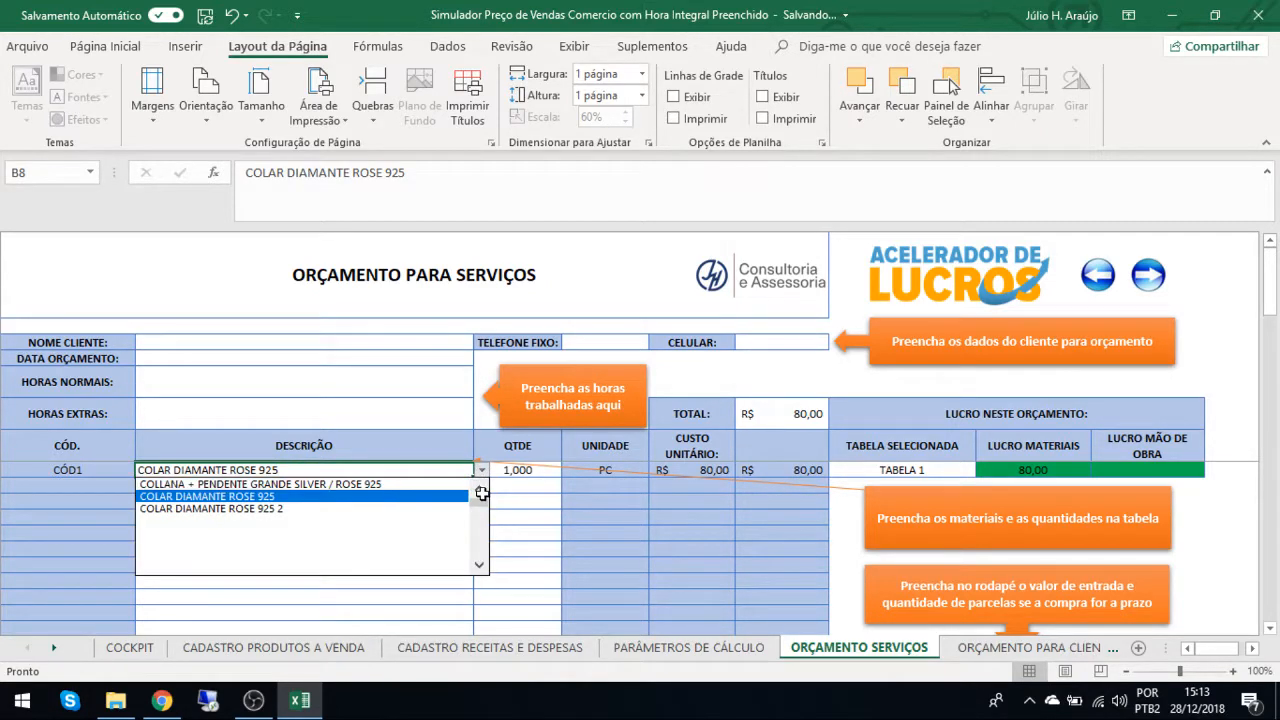
click(481, 490)
click(481, 490)
click(481, 490)
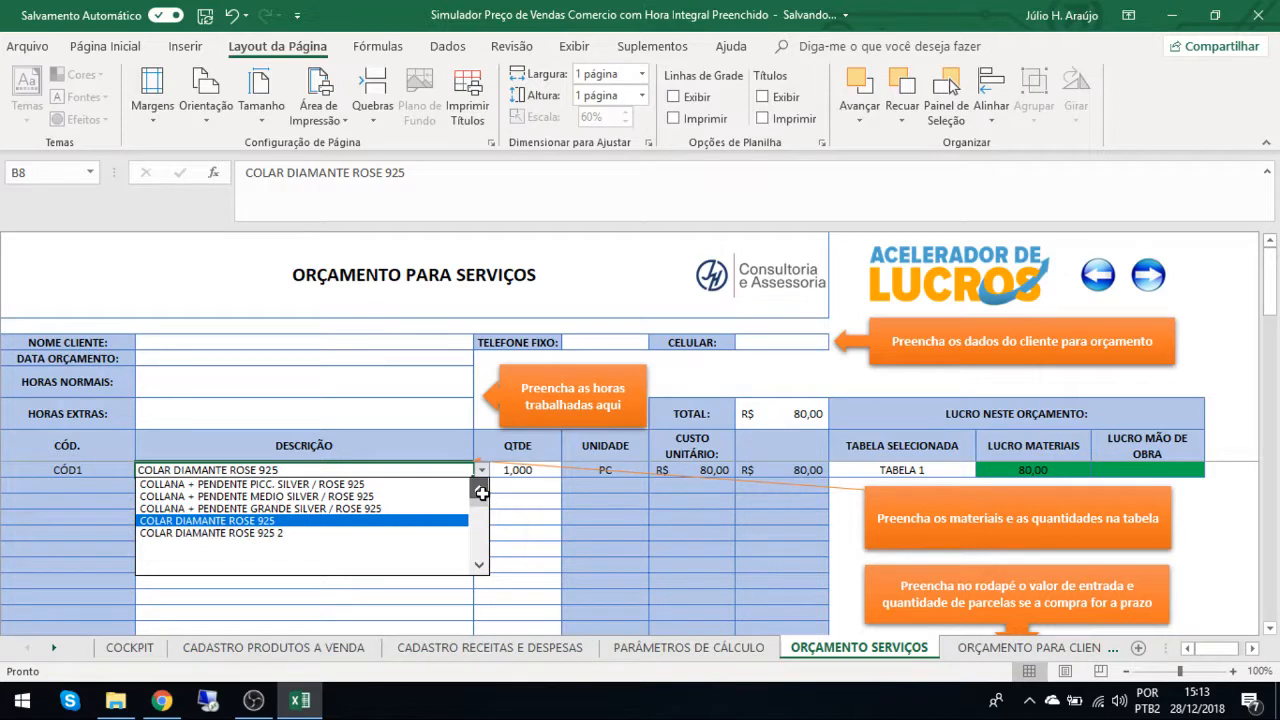
click(337, 486)
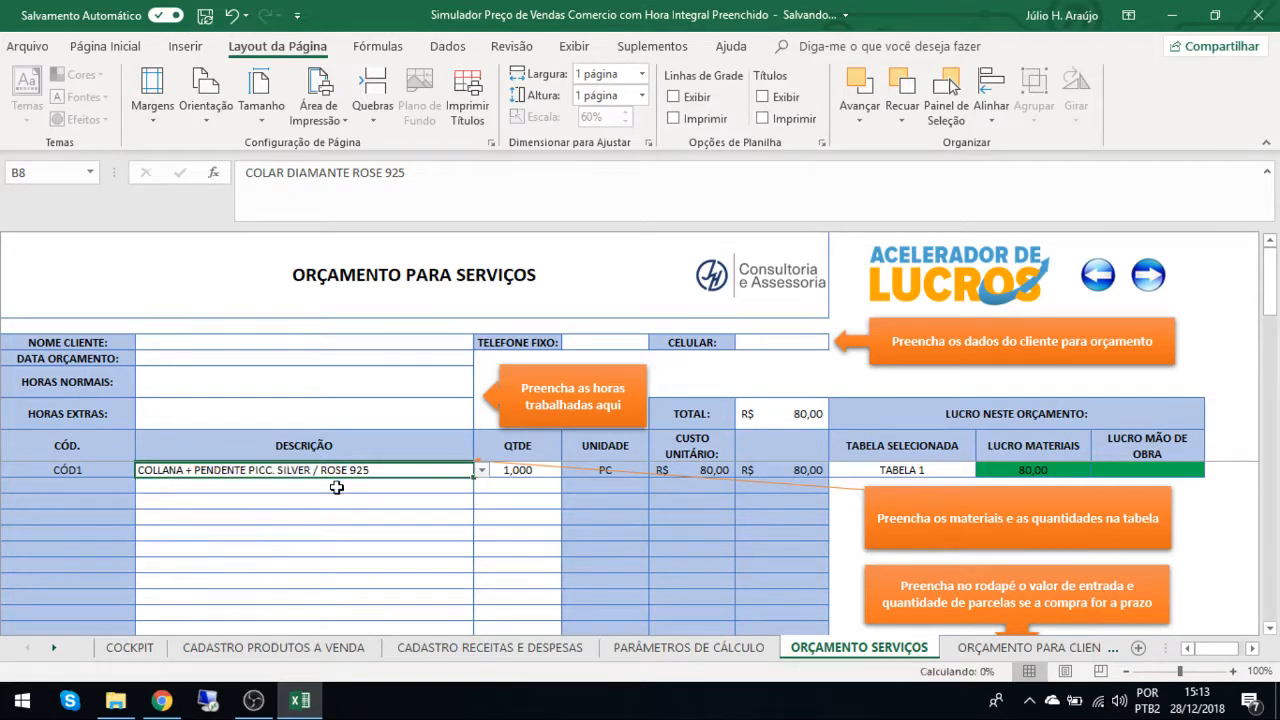
Set the quantity of the first quote item to 2.
click(515, 472)
text(2)
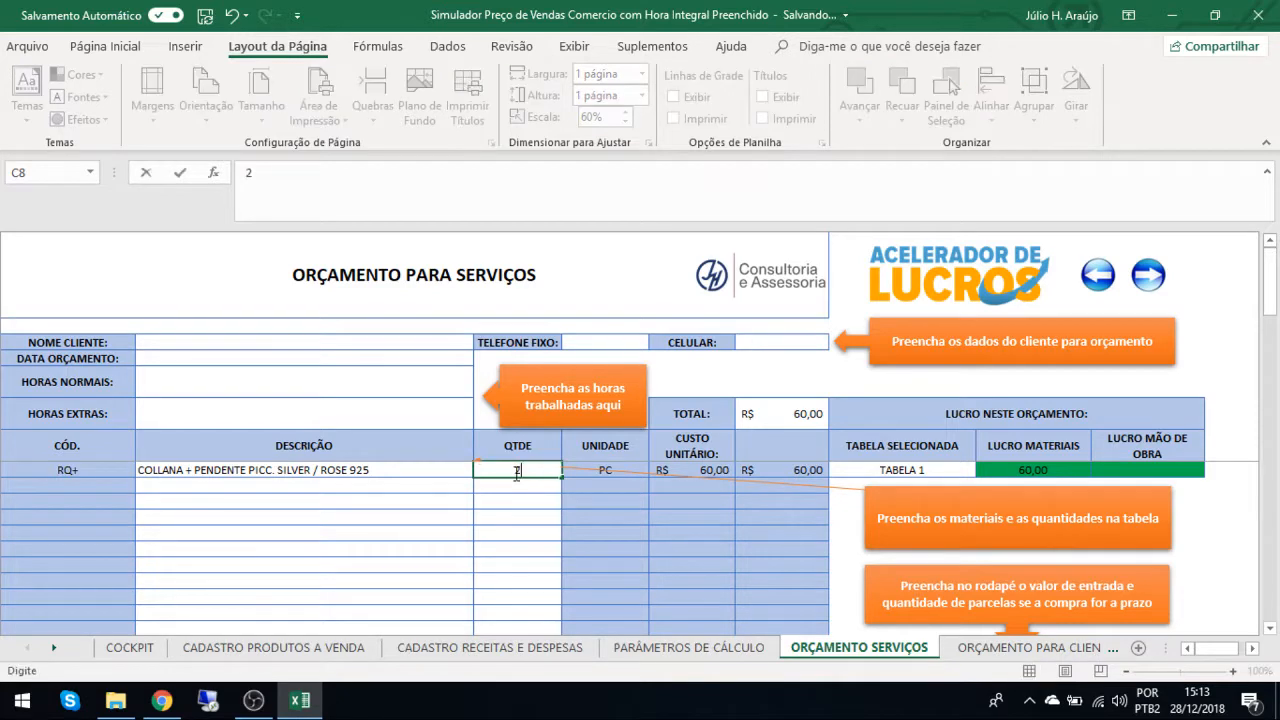
key(Return)
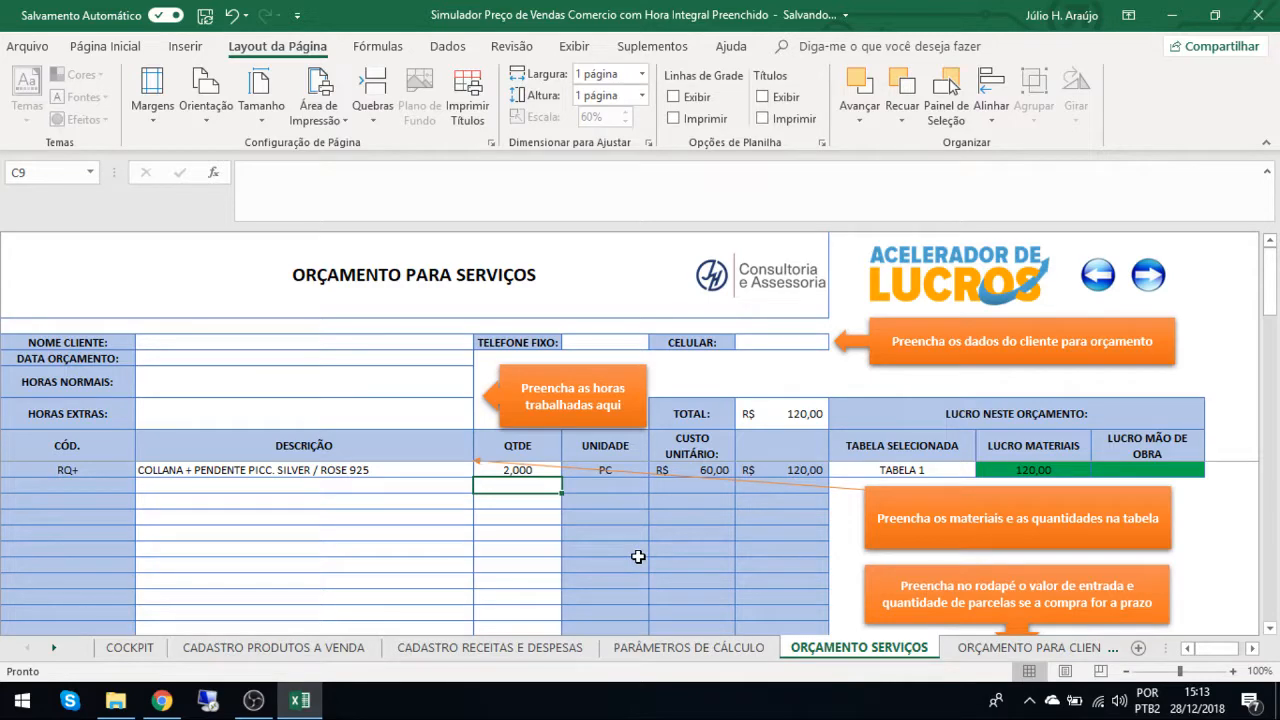
Check the quote's LUCRO MATERIAIS against the TABELA 1 materials margin on the PARÂMETROS DE CÁLCULO sheet.
click(255, 708)
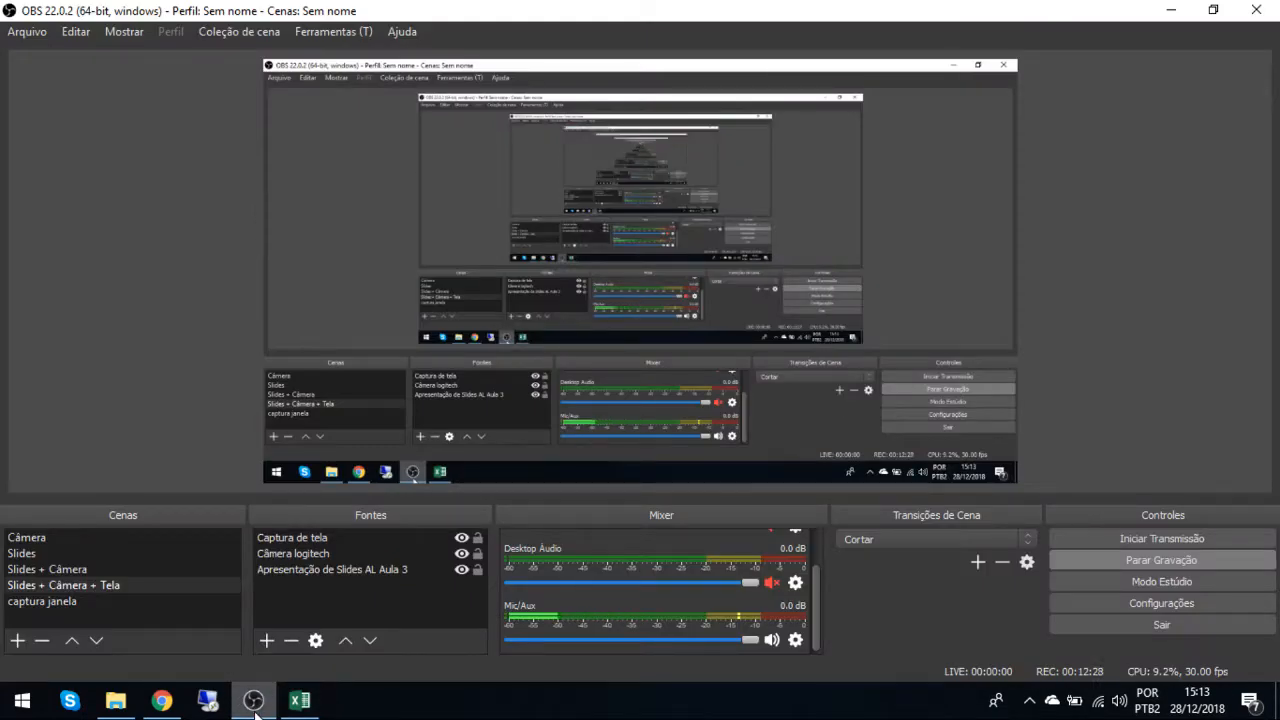
click(301, 704)
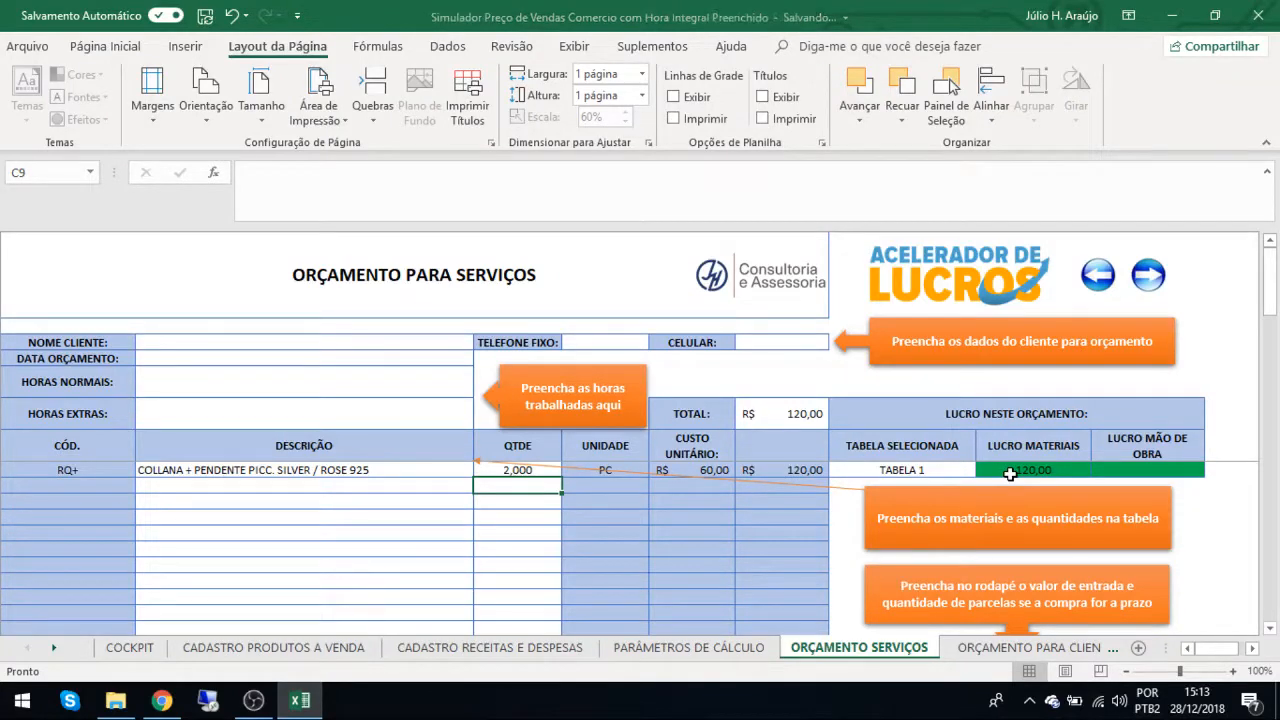
click(1014, 471)
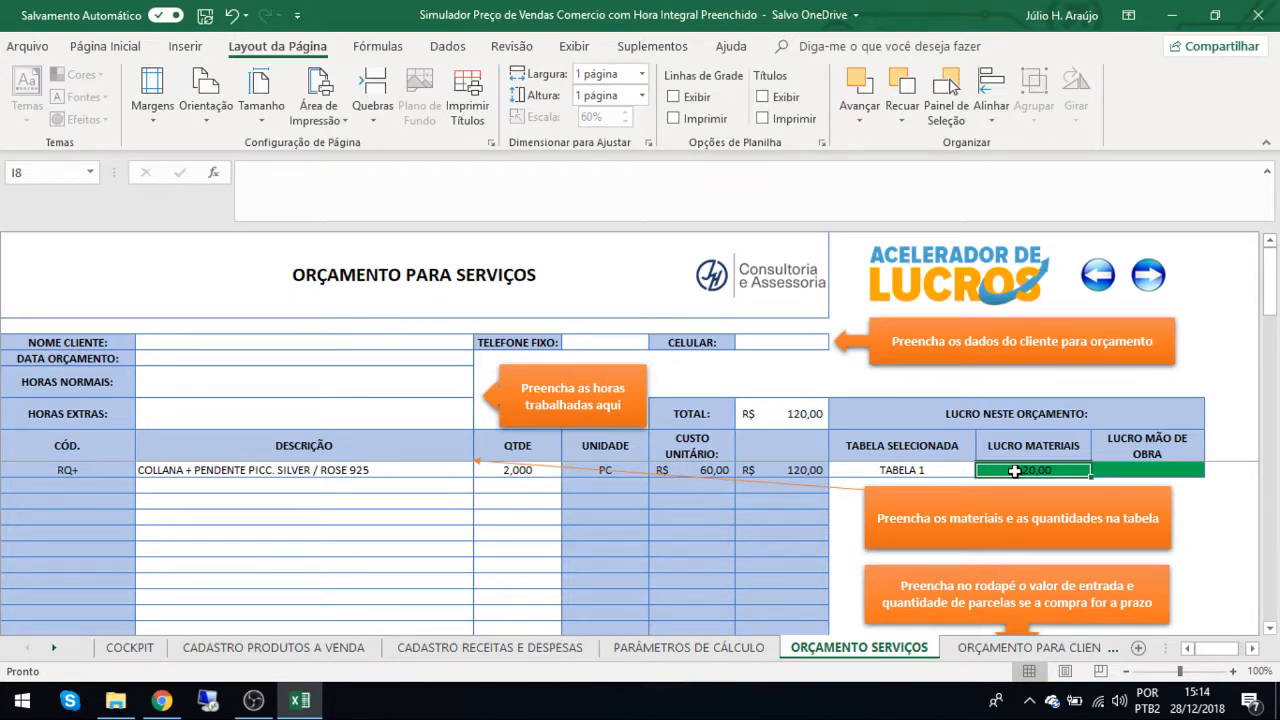
click(689, 651)
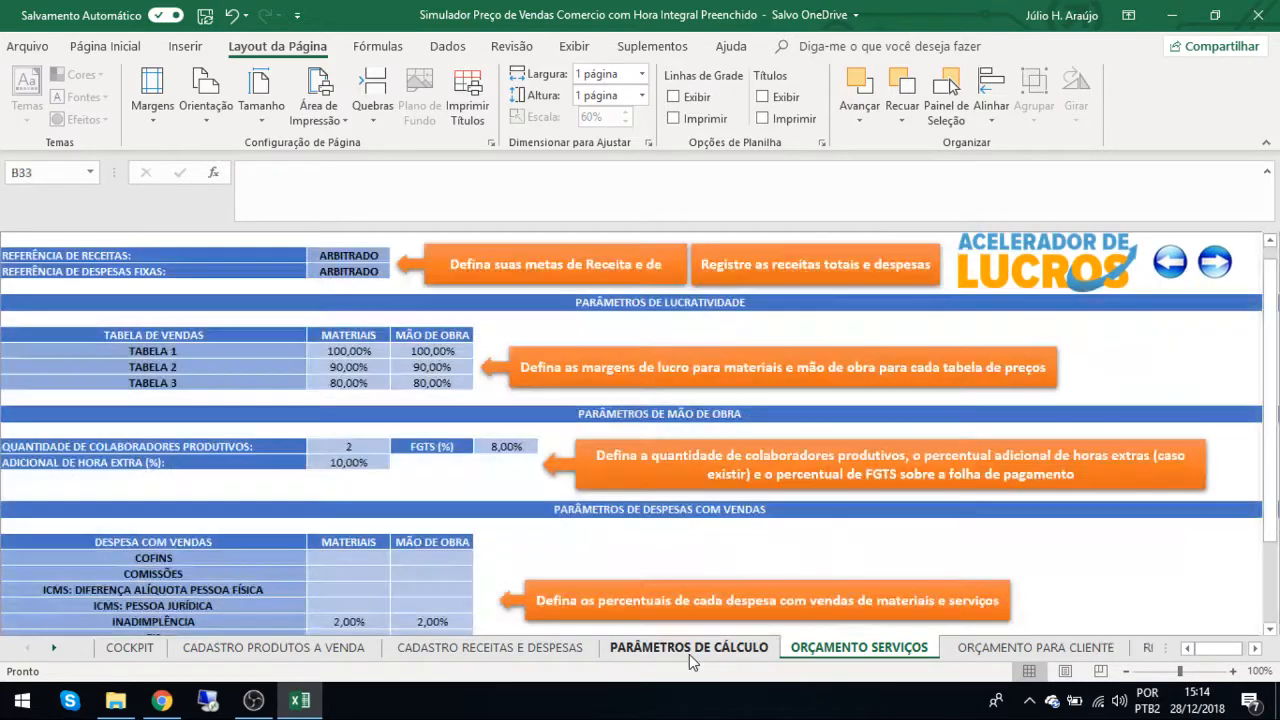
click(355, 347)
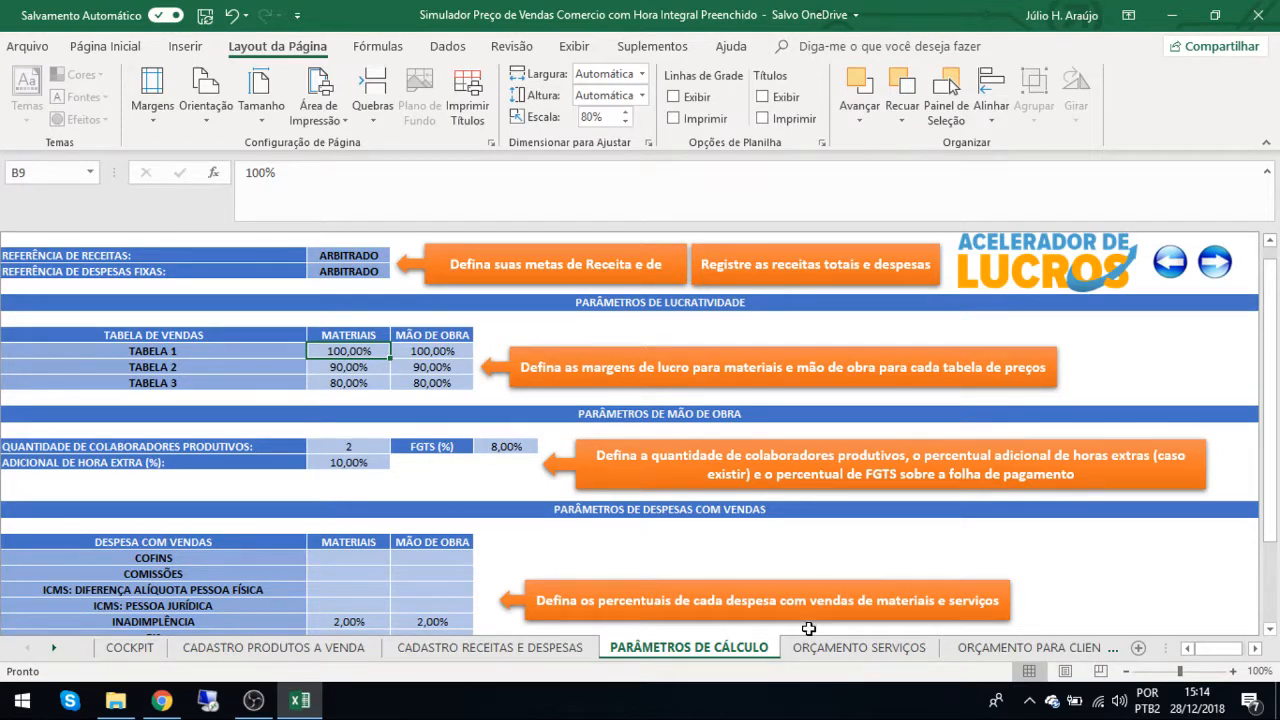
Return to the ORÇAMENTO SERVIÇOS sheet and examine the first item's total cost, LUCRO MATERIAIS and TABELA SELECIONADA.
click(838, 647)
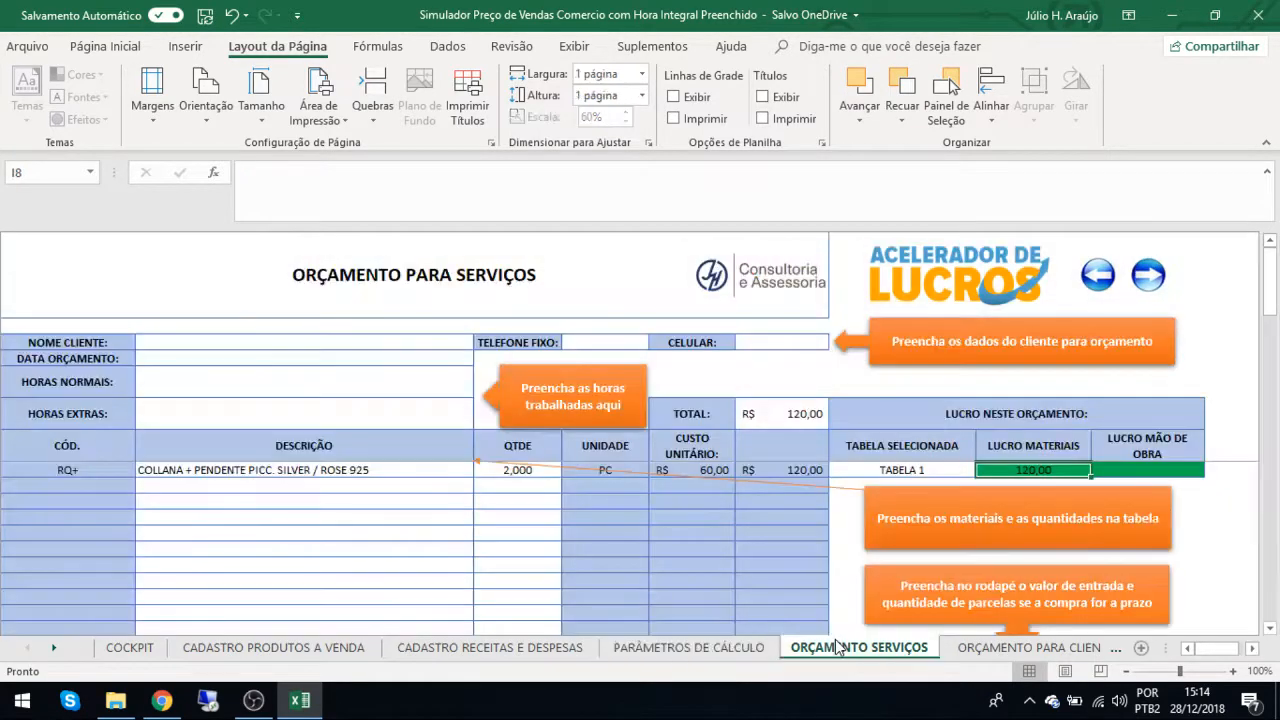
click(792, 469)
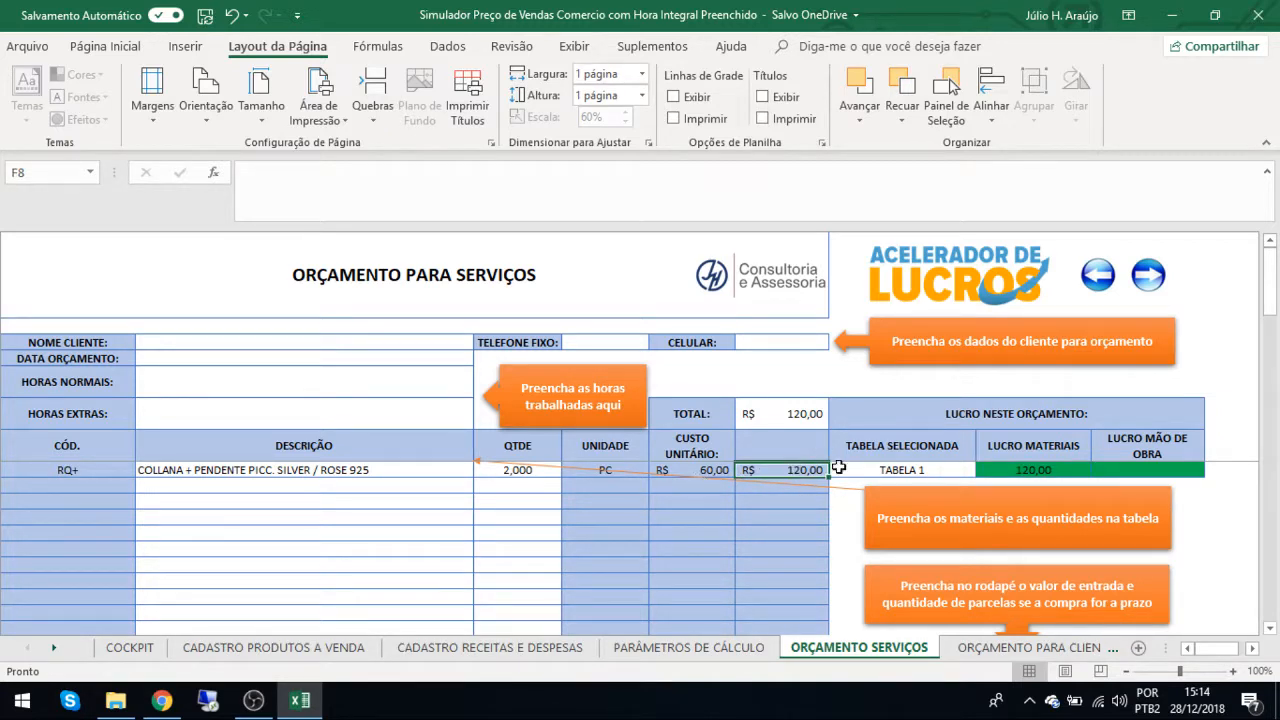
click(1003, 469)
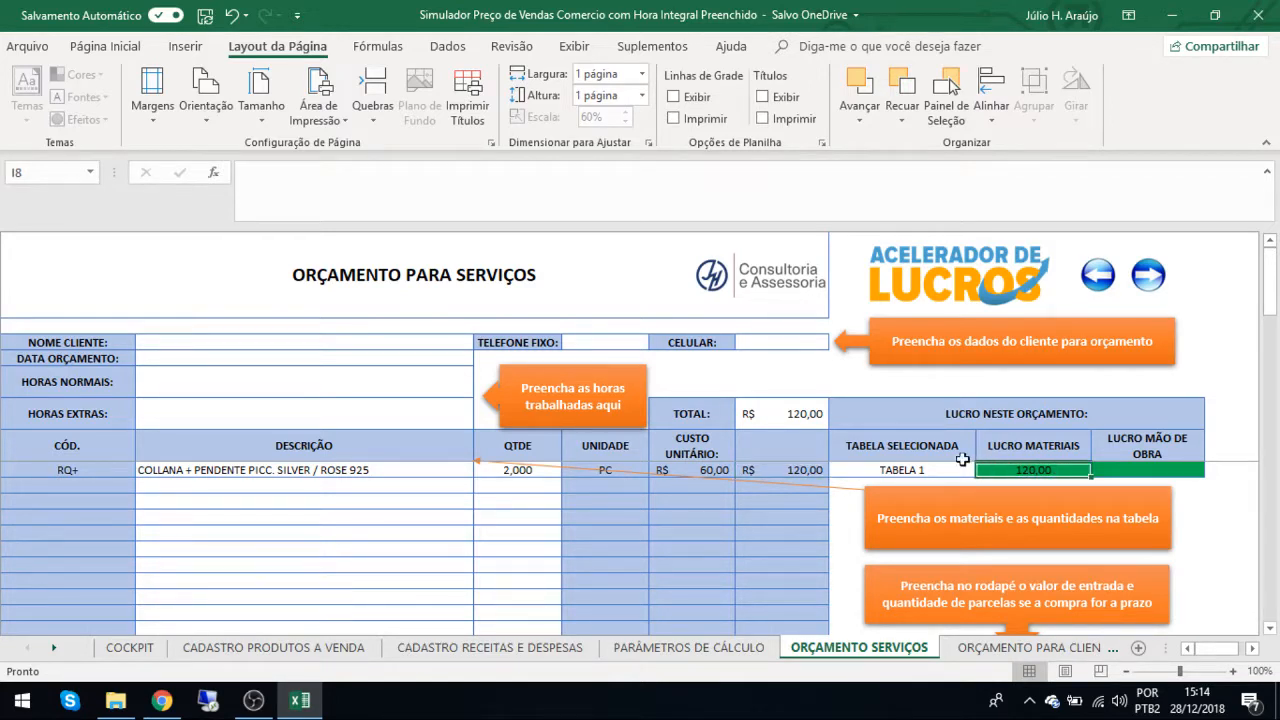
click(916, 470)
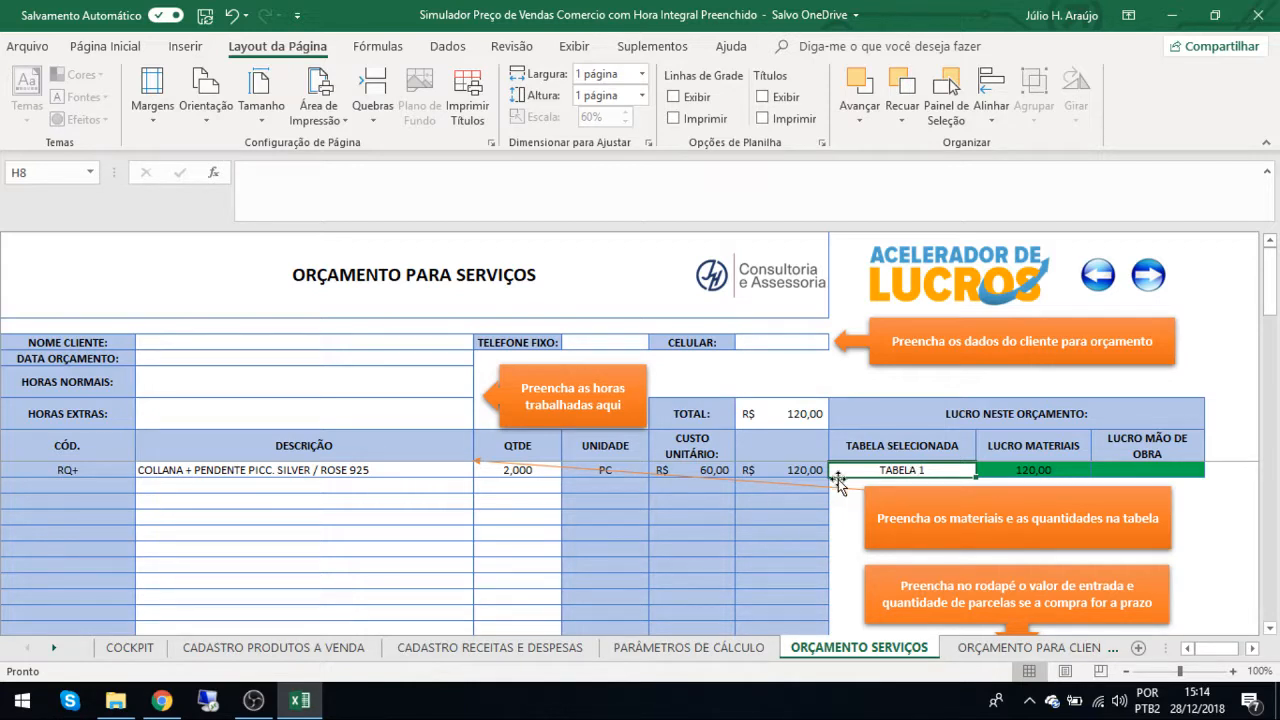
Clear the first quote item's description and choose COLLANA + PENDENTE PICC. SILVER / ROSE 925 for it again.
click(295, 470)
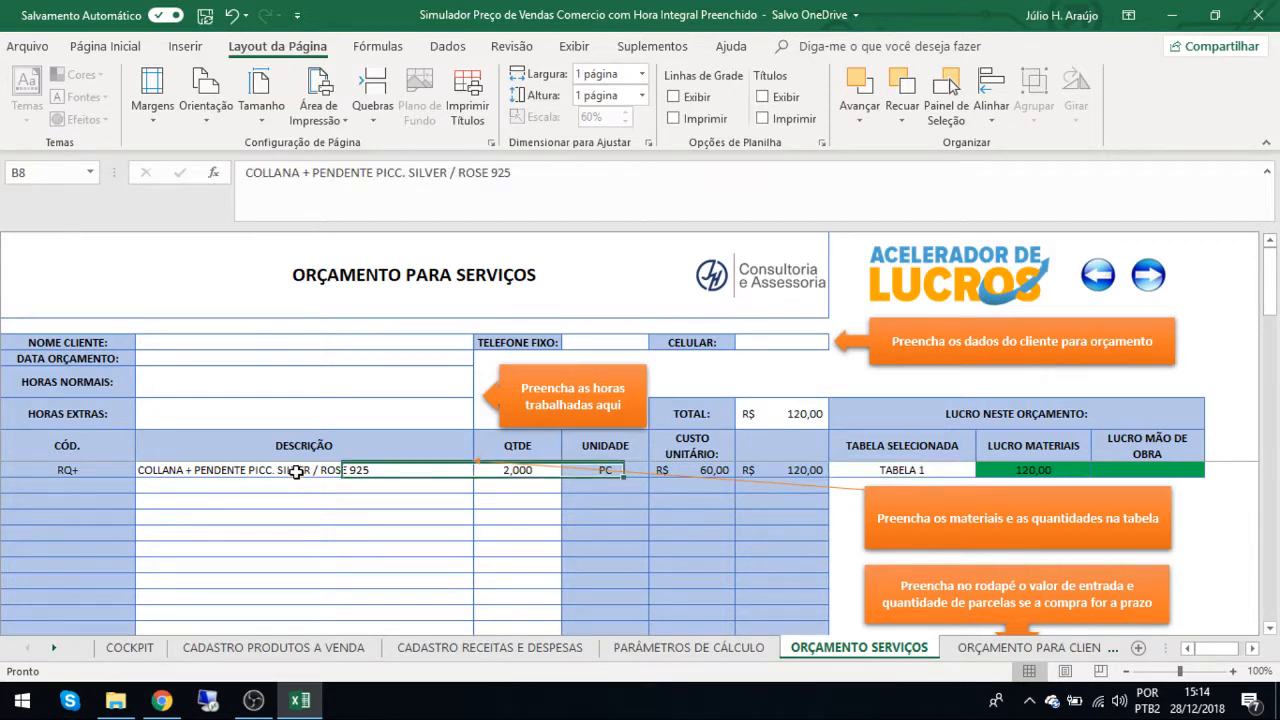
click(482, 471)
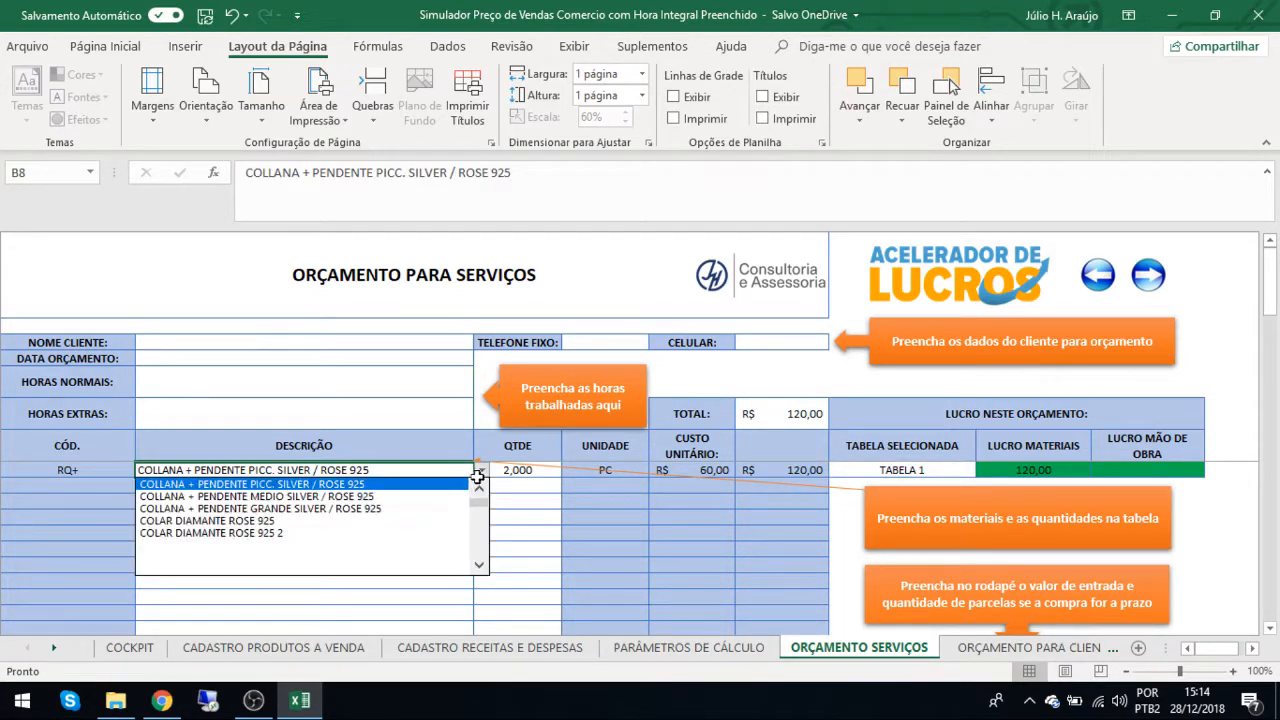
click(409, 565)
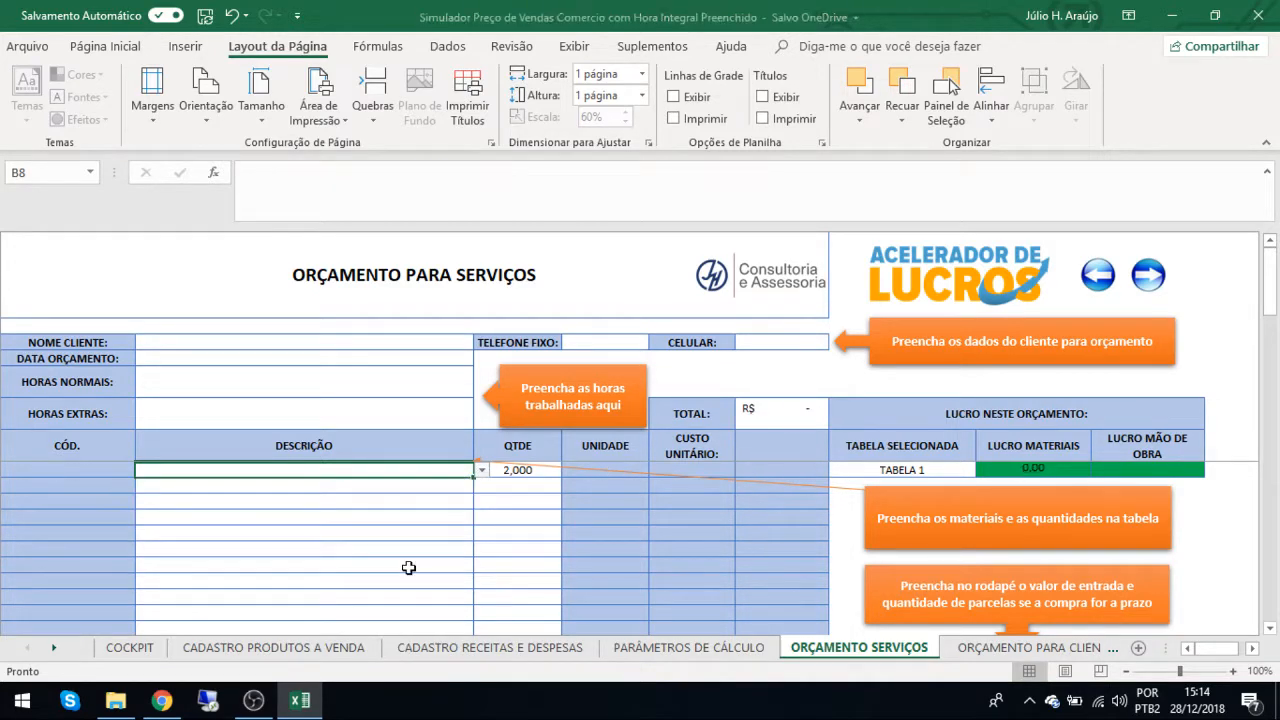
click(480, 469)
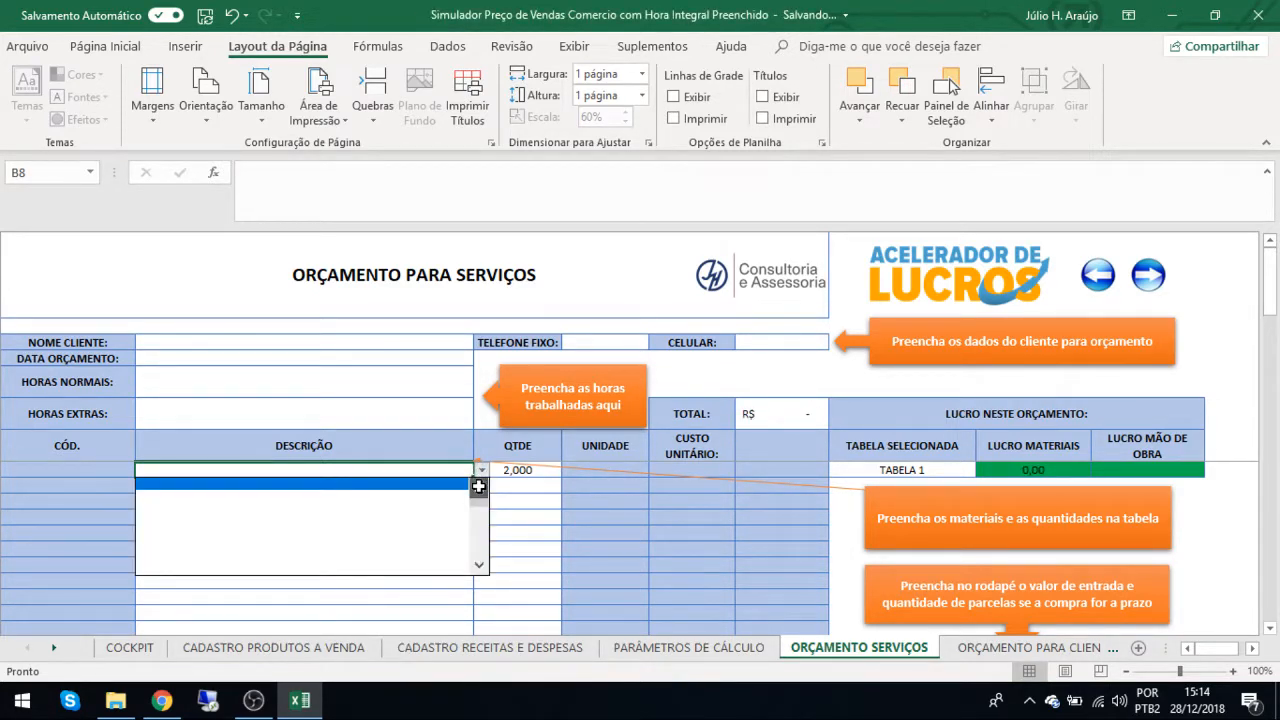
click(413, 484)
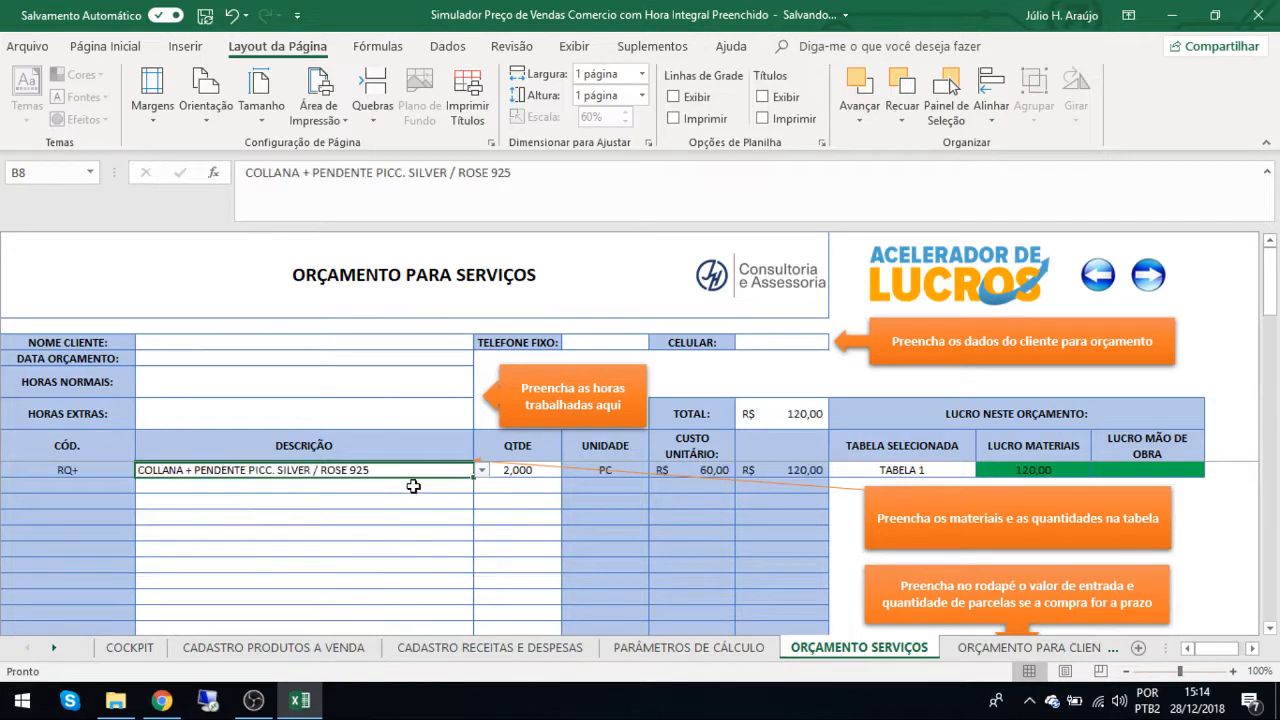
Add COLLANA + PENDENTE MEDIO SILVER / ROSE 925 as the second quote item with a quantity of 1.
click(388, 490)
click(481, 486)
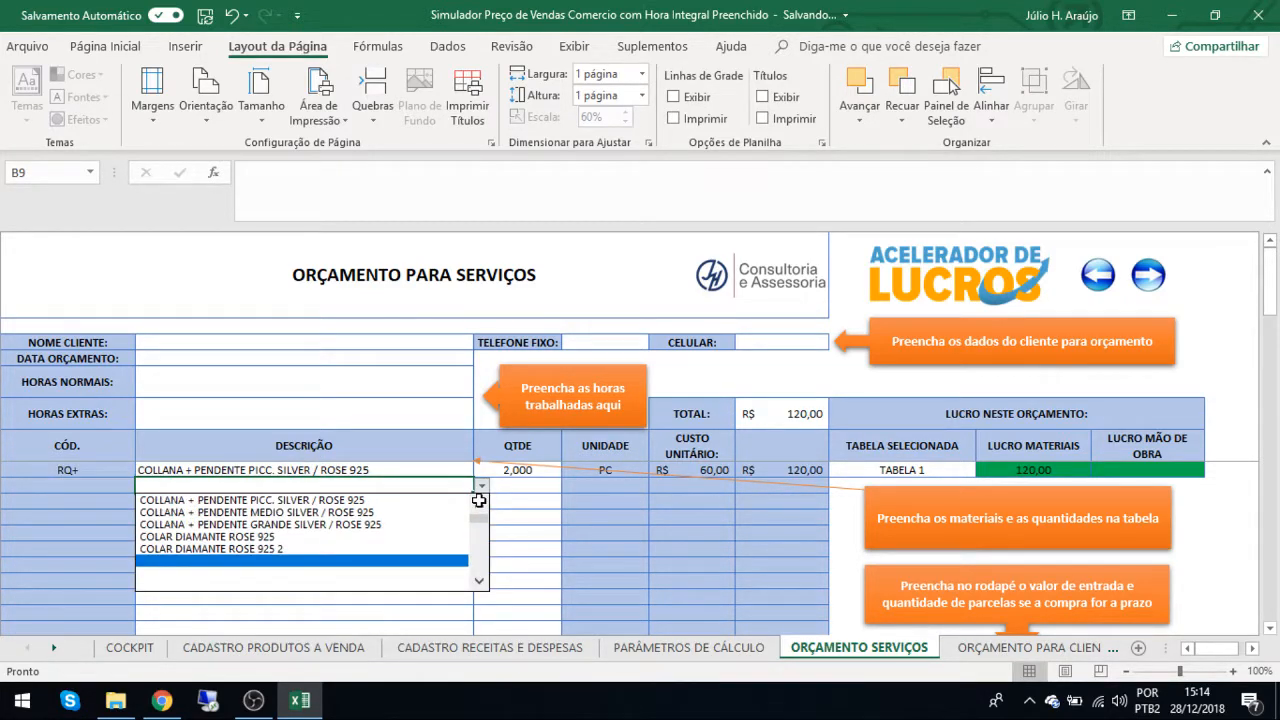
click(359, 511)
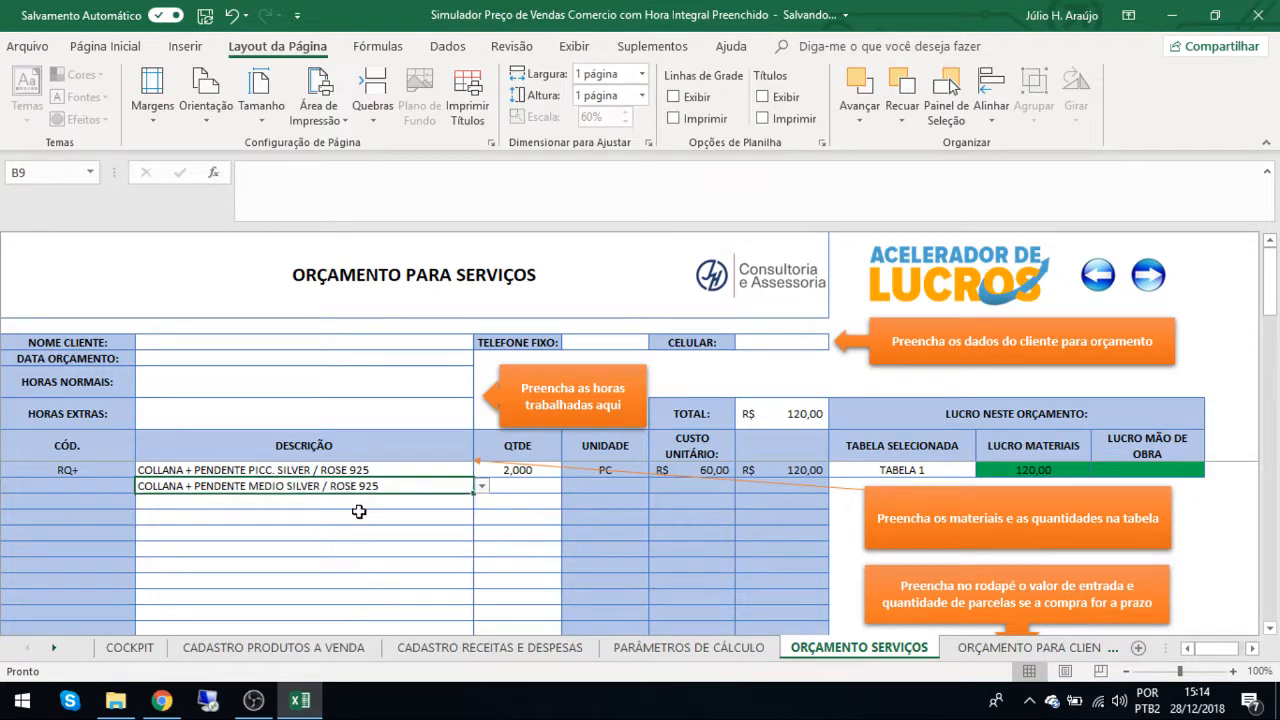
click(536, 481)
text(1)
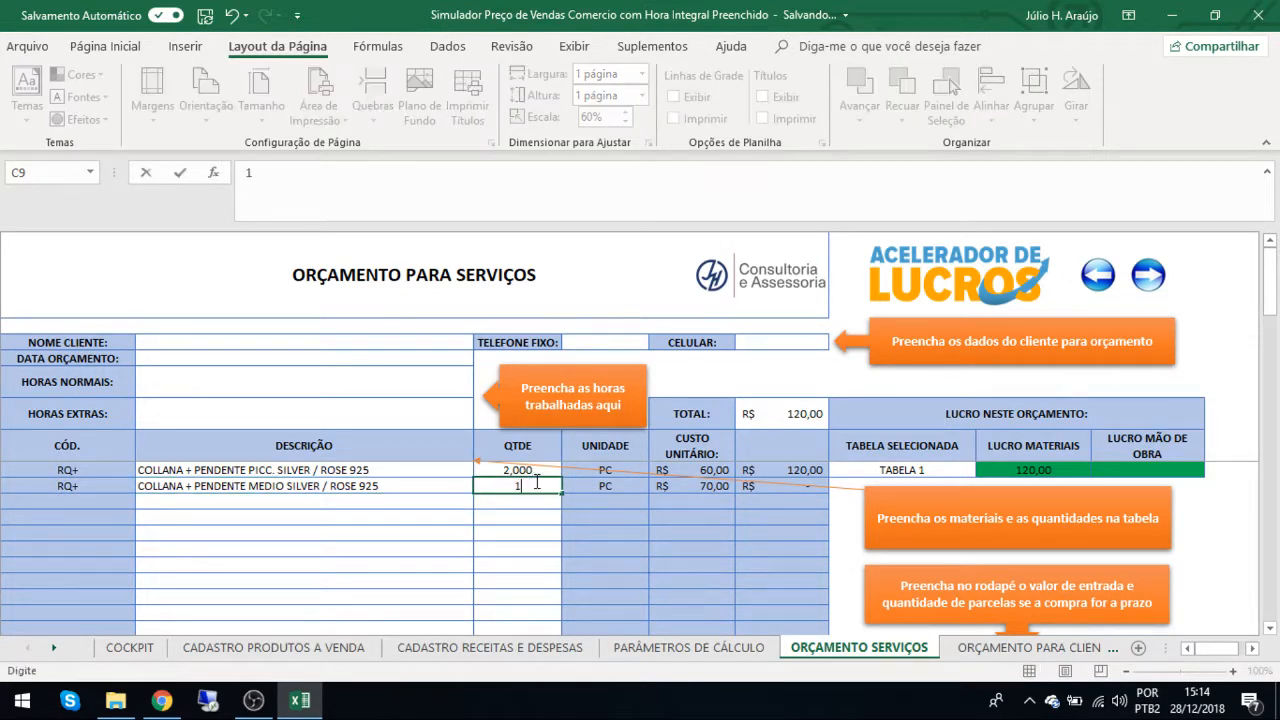
key(Return)
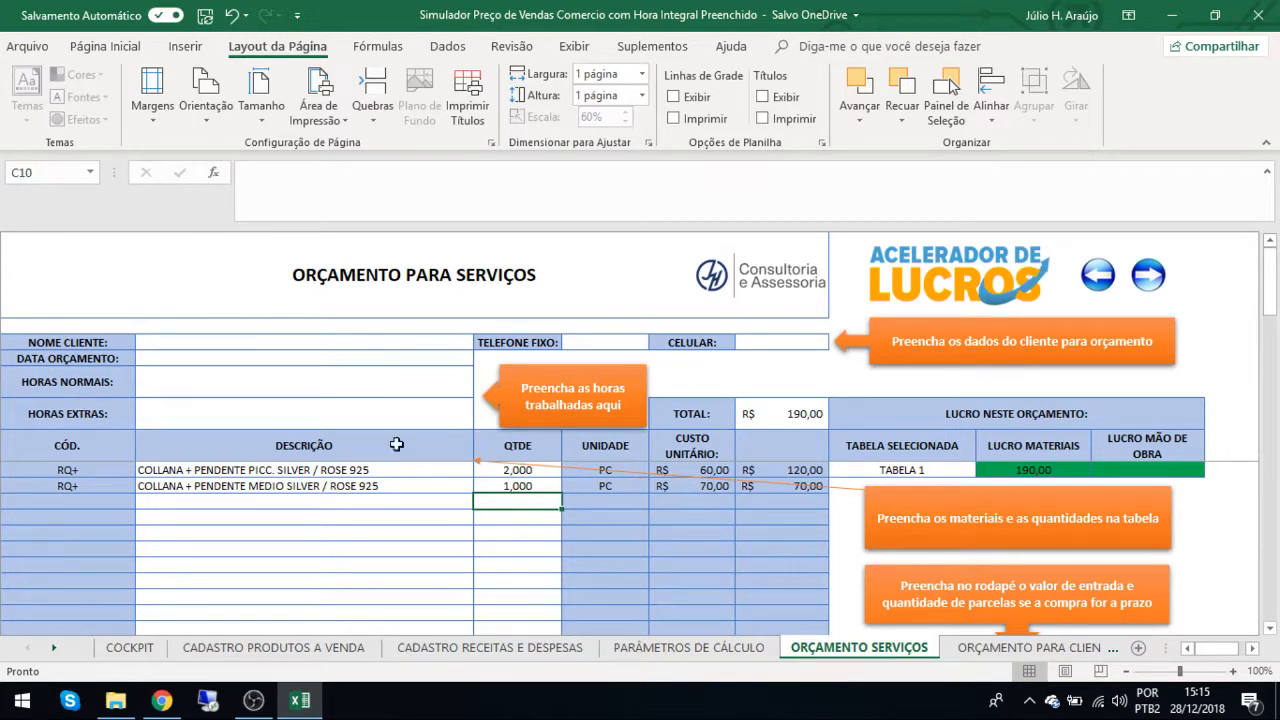
Re-enter 2 as the Nº Parcelas in the quote's footer and select the Entrada value.
click(369, 472)
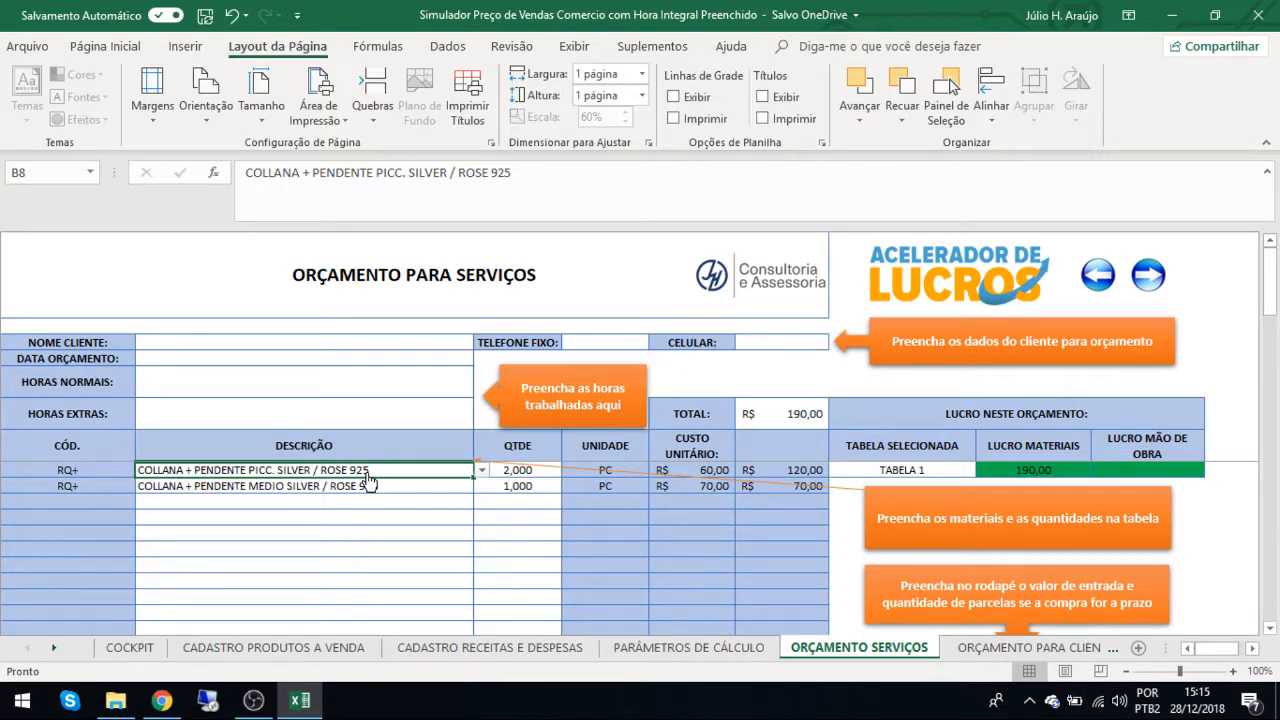
scroll(367, 479, down, 10)
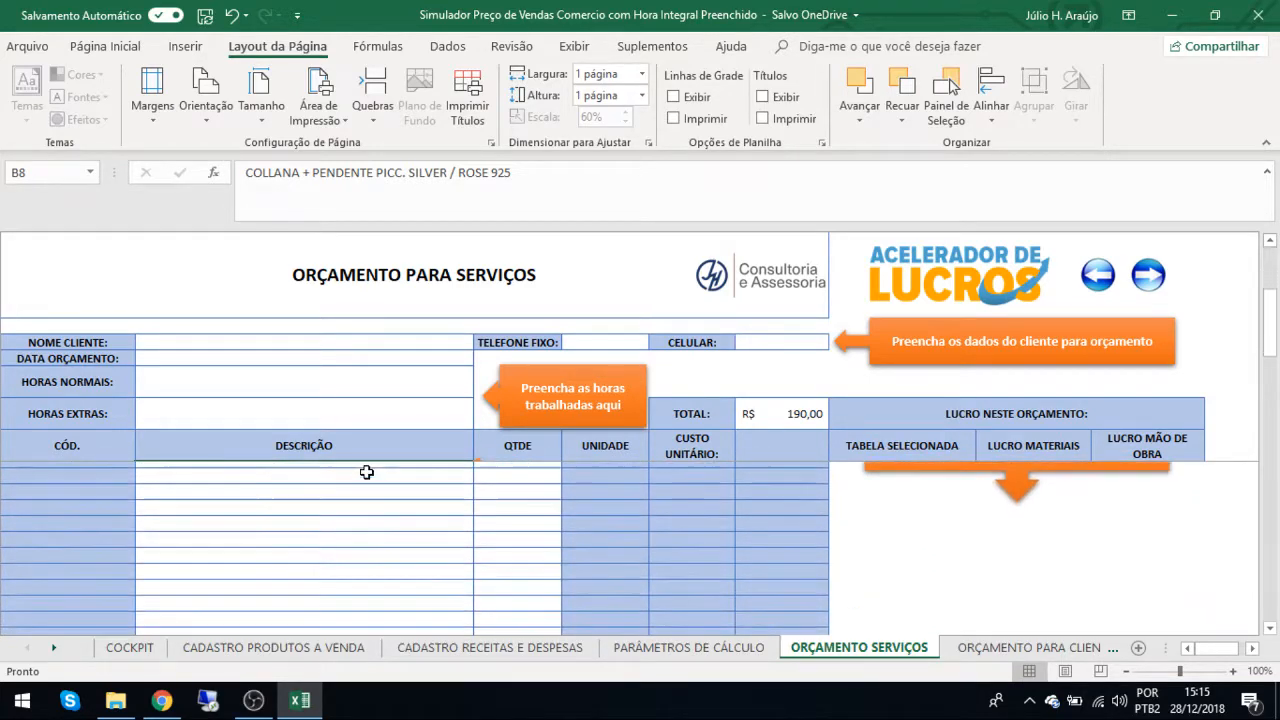
scroll(367, 472, down, 3)
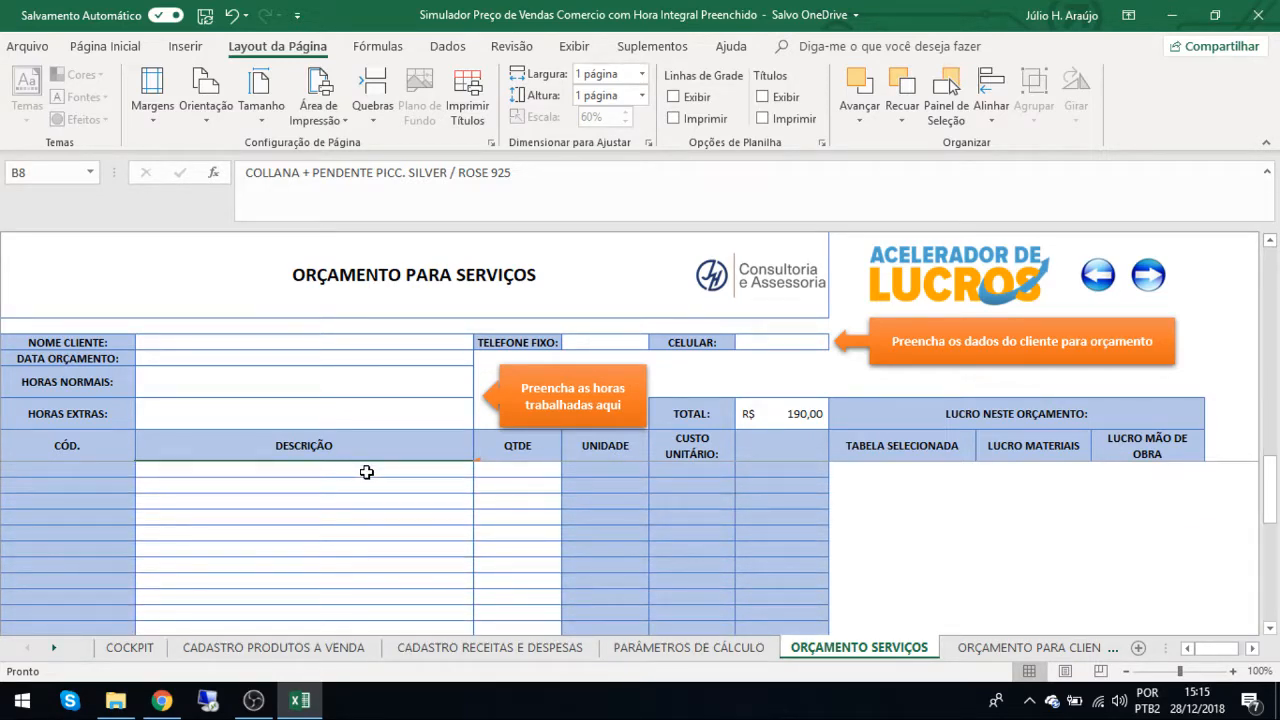
scroll(367, 472, down, 1)
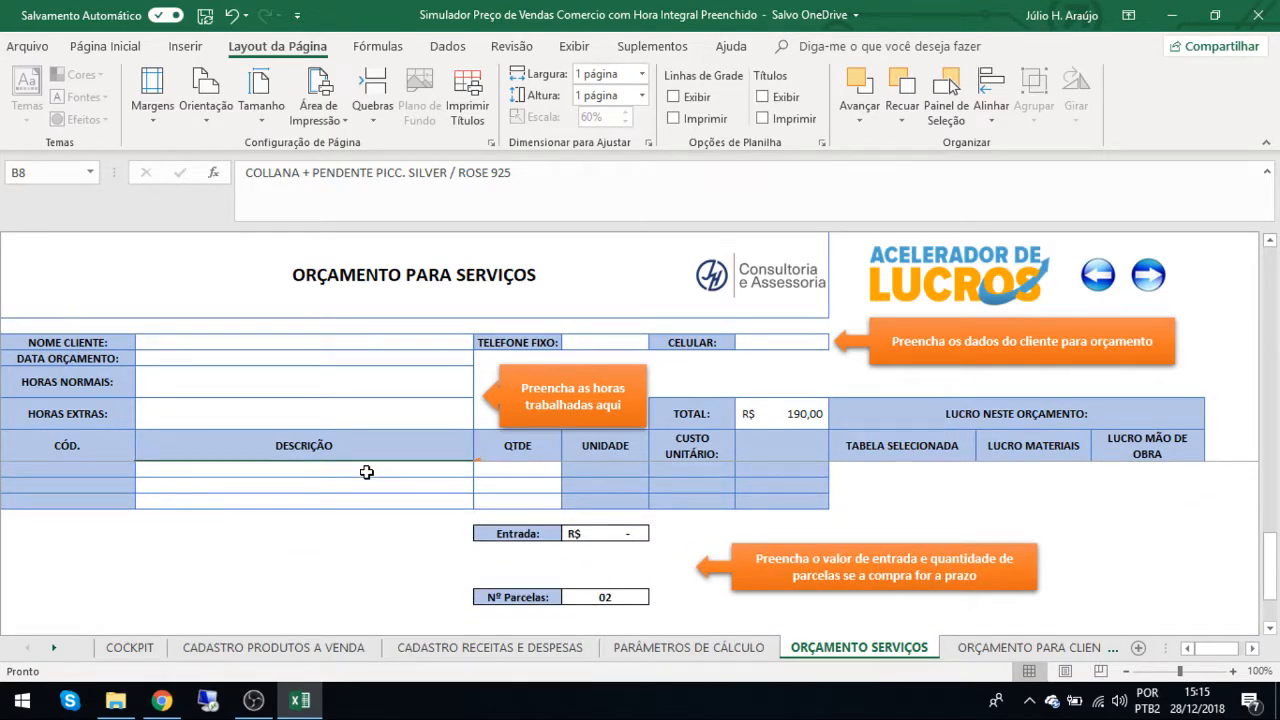
scroll(611, 581, up, 5)
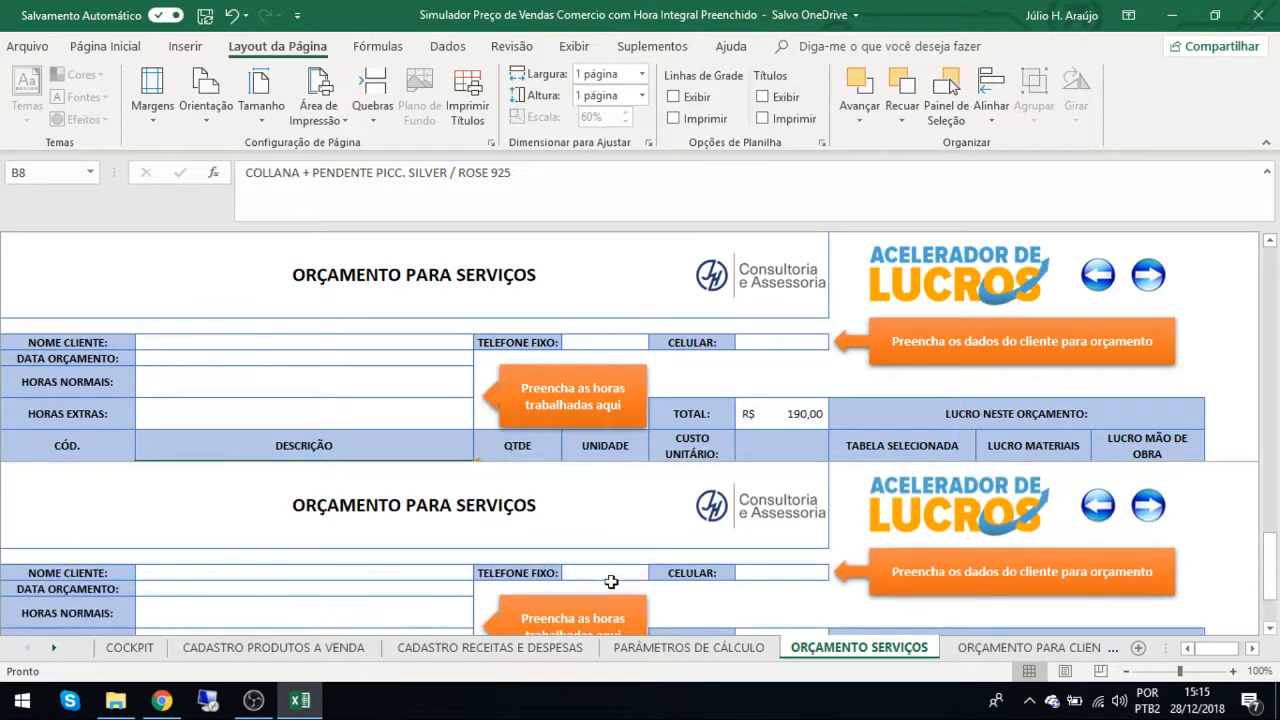
scroll(611, 581, down, 4)
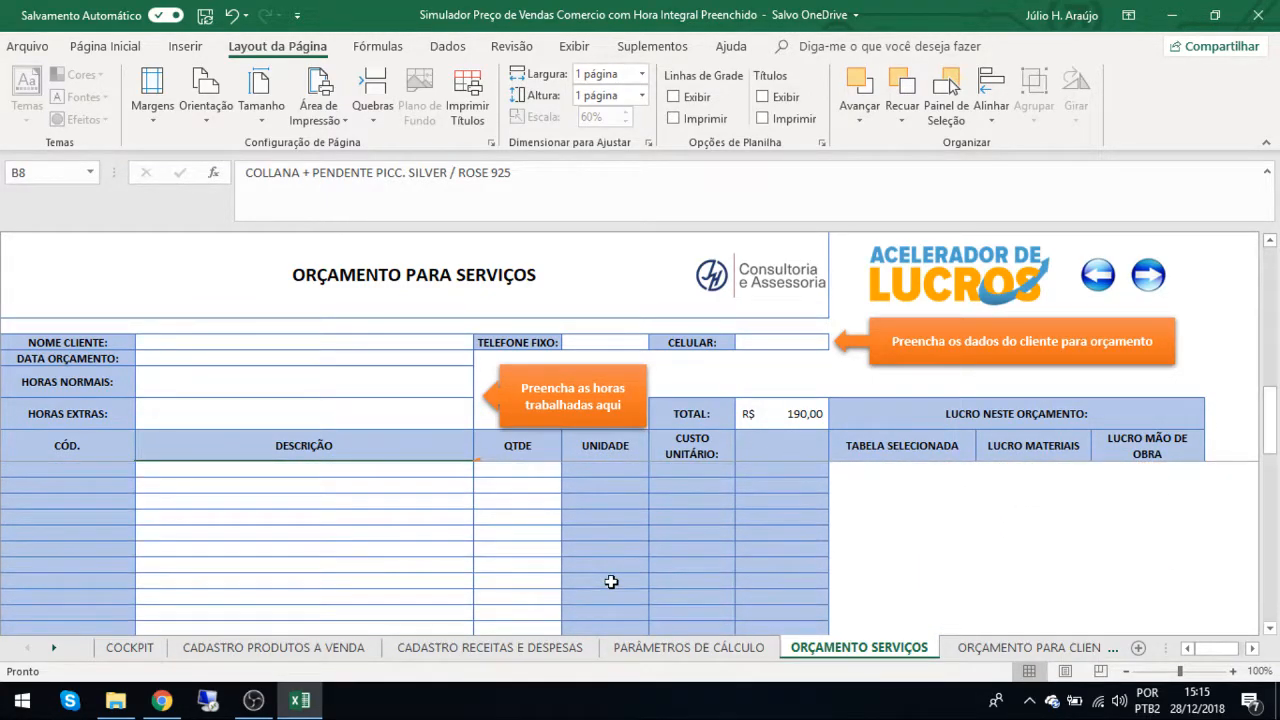
scroll(611, 581, down, 1)
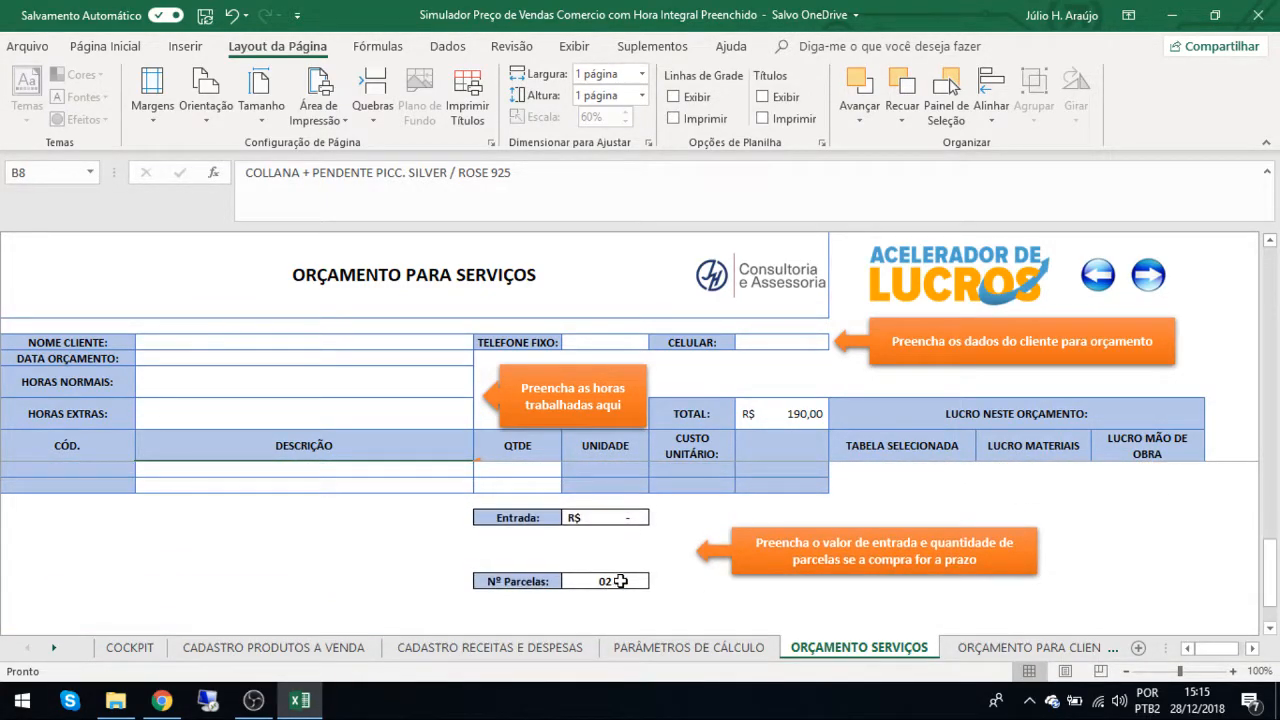
click(607, 581)
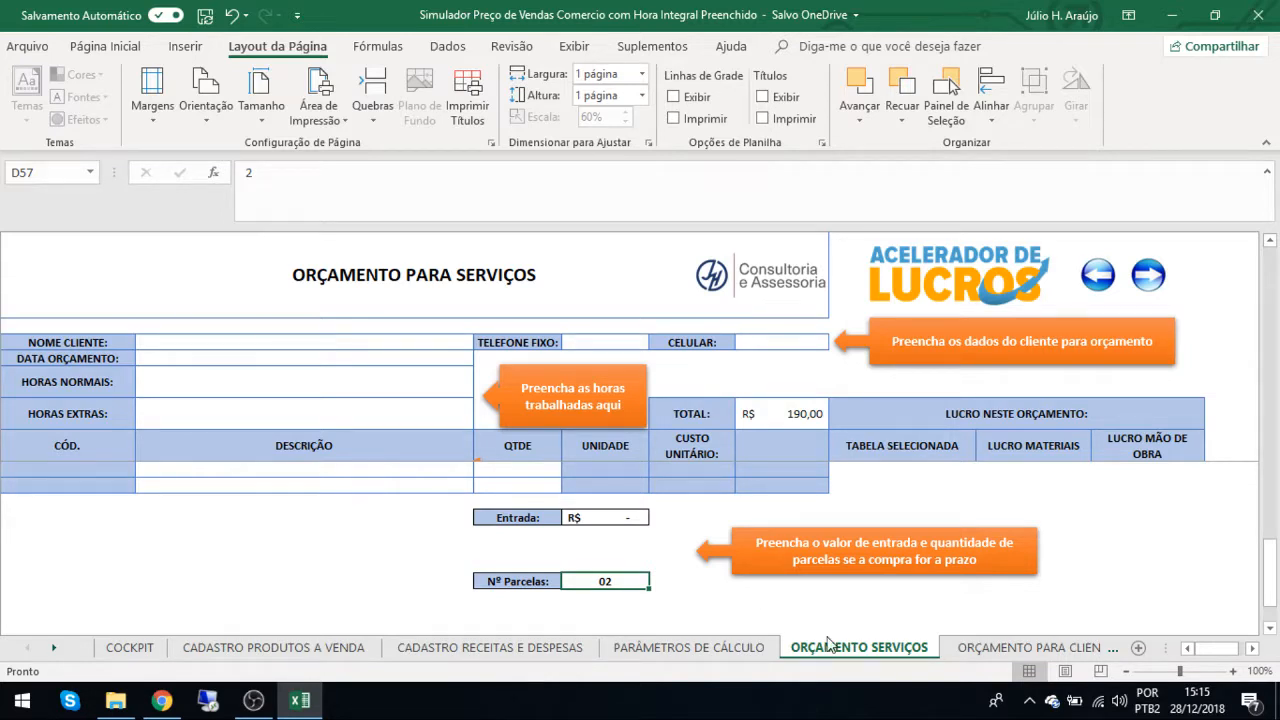
key(Delete)
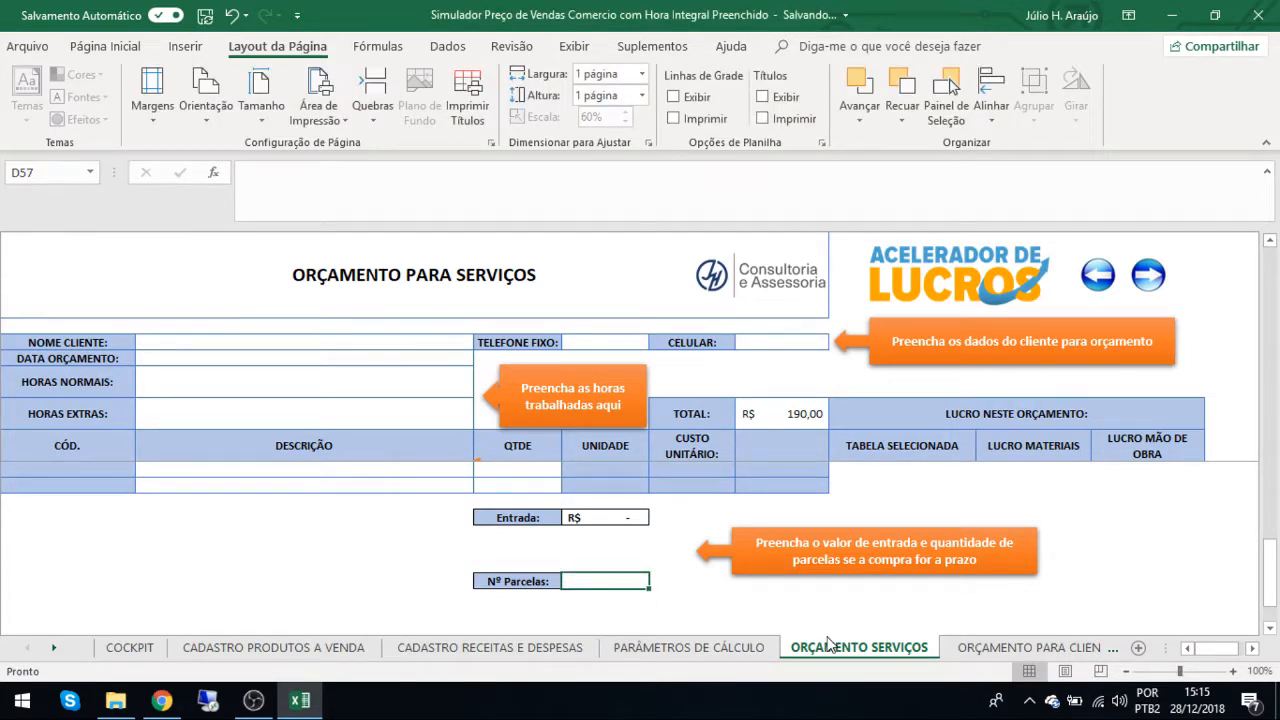
text(2)
key(Return)
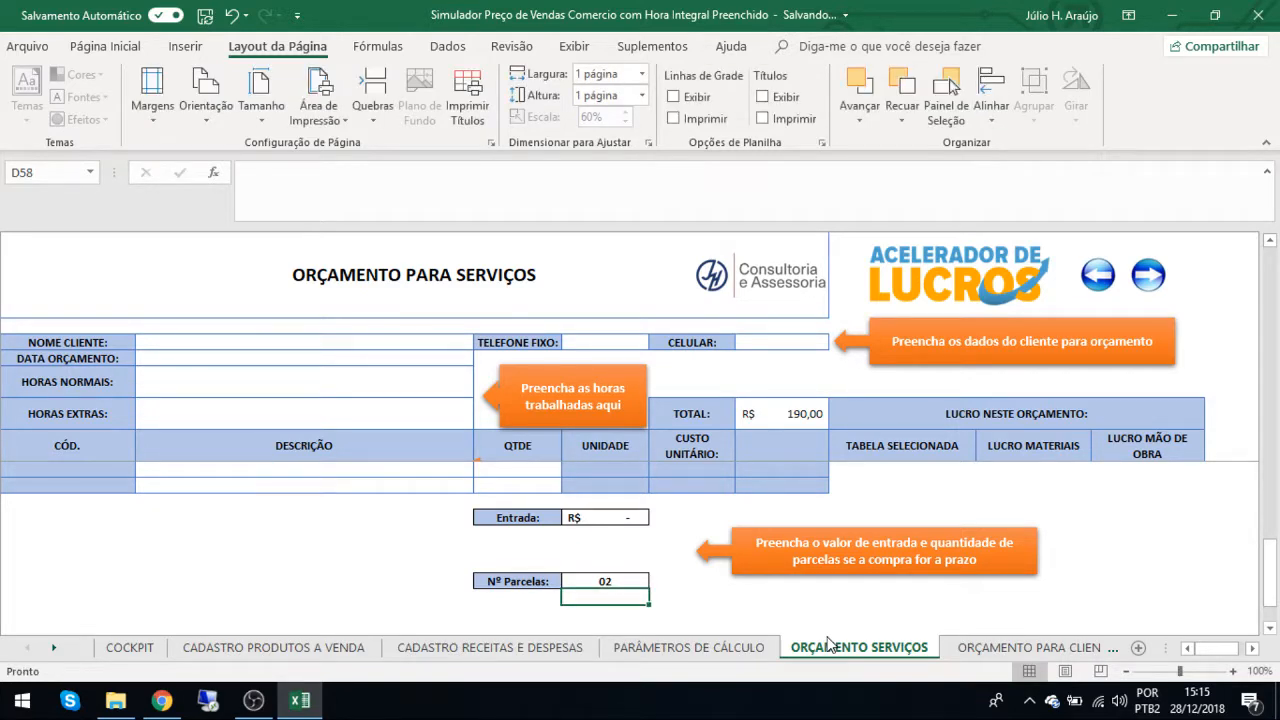
key(Up)
key(Up)
key(Up)
key(Up)
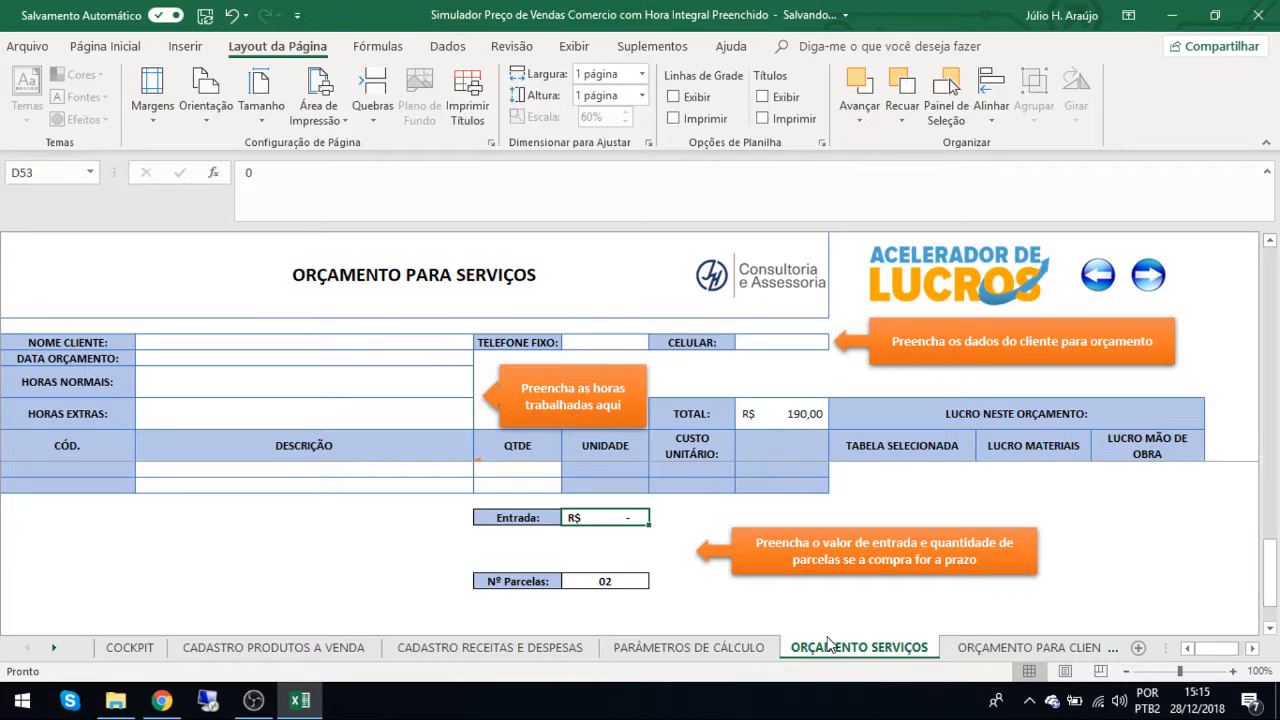
Open the ORÇAMENTO PARA CLIENTE sheet and examine the two items' descriptions, VALOR UNITÁRIO and TOTAL.
scroll(557, 565, up, 10)
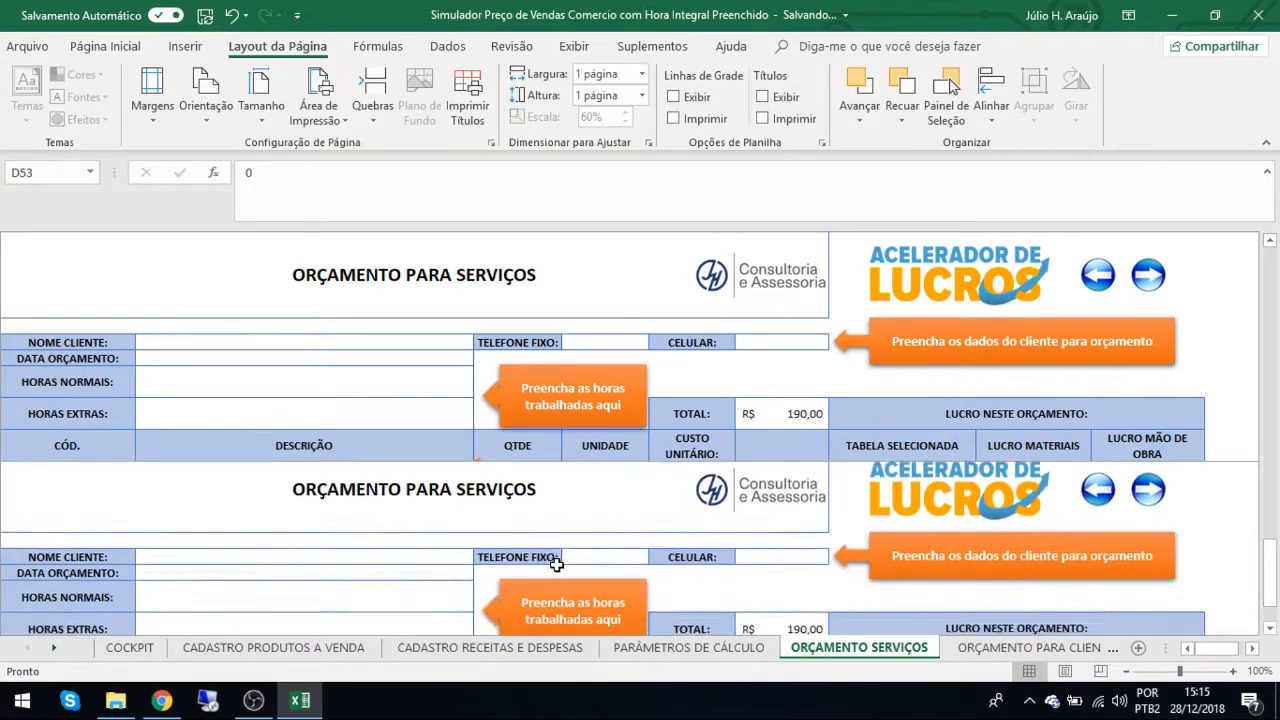
scroll(557, 565, up, 5)
scroll(557, 565, down, 5)
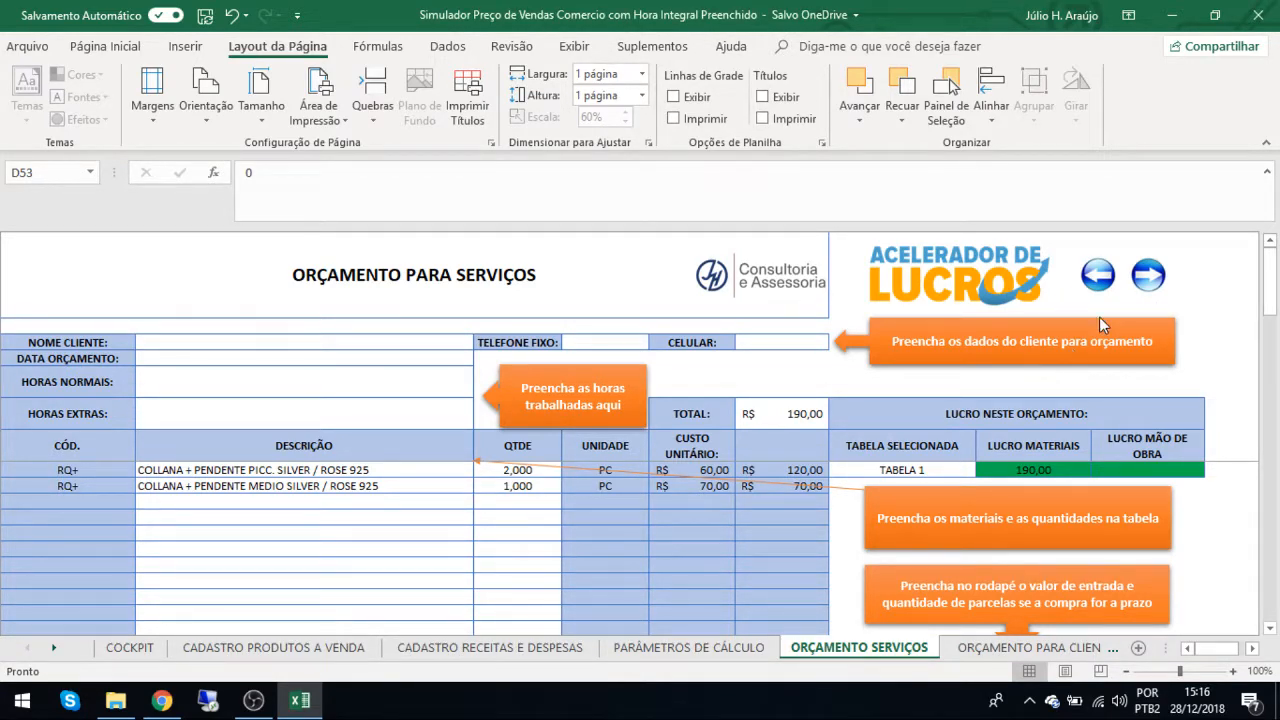
click(1147, 279)
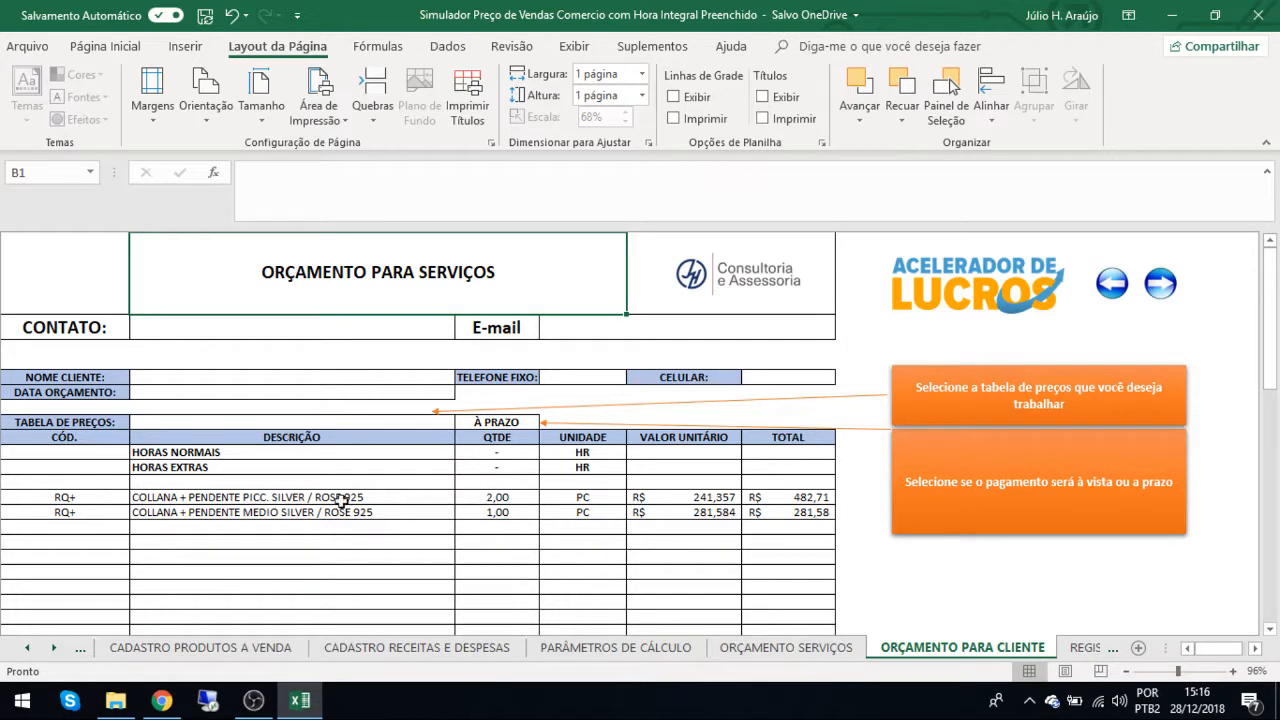
click(370, 497)
click(395, 516)
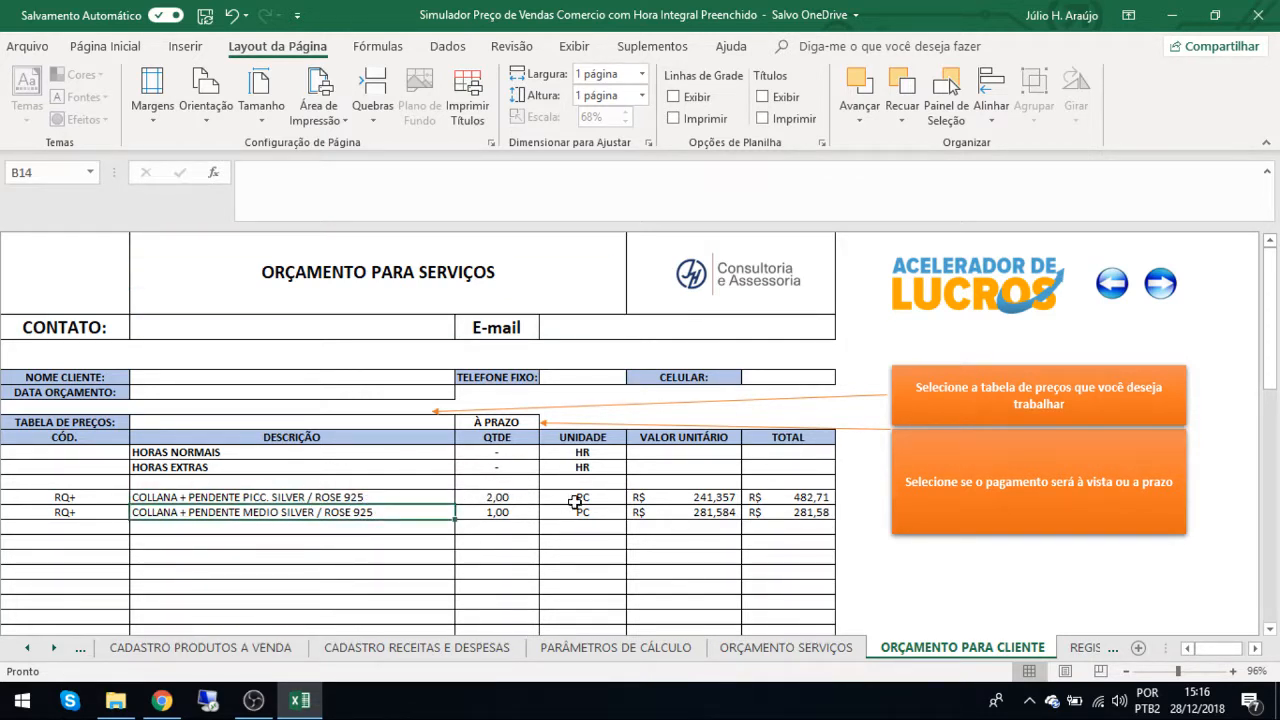
click(696, 498)
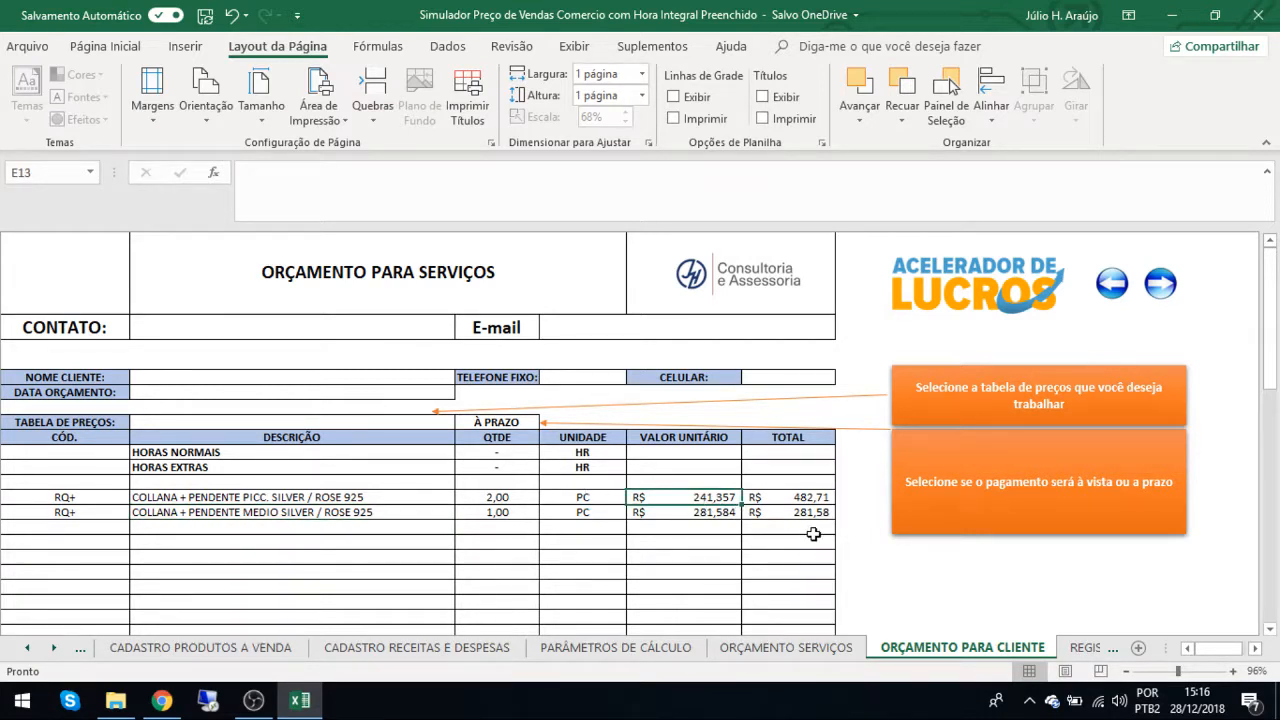
click(768, 497)
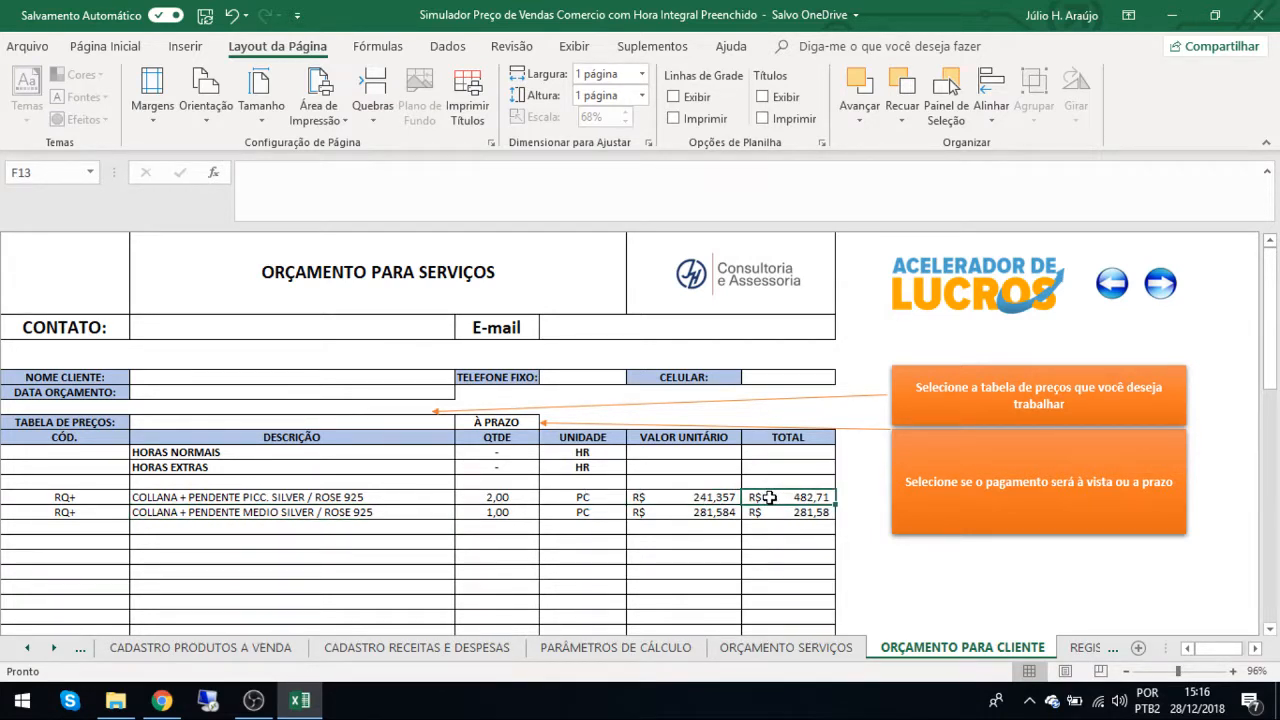
Examine the TOTAL ORÇAMENTO, Entrada, Nº Parcelas, Valor Parcela and Total à Prazo in the client quote's footer.
scroll(768, 497, down, 12)
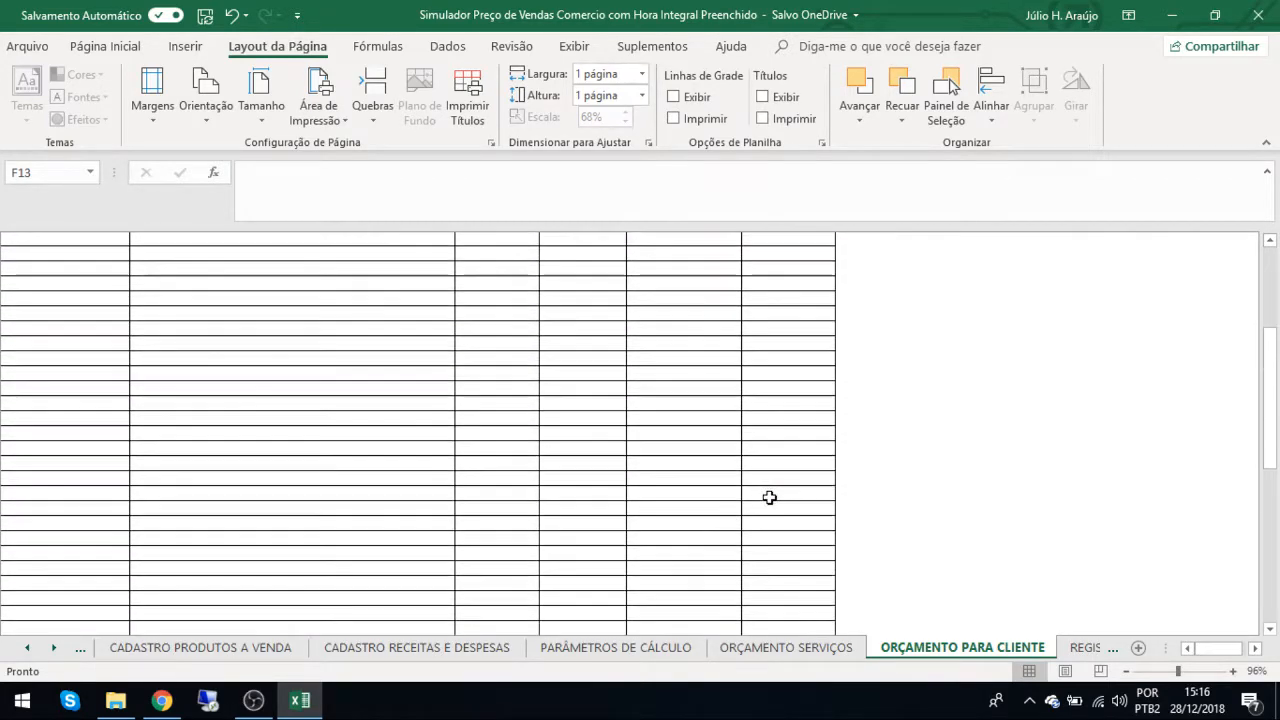
scroll(768, 497, down, 2)
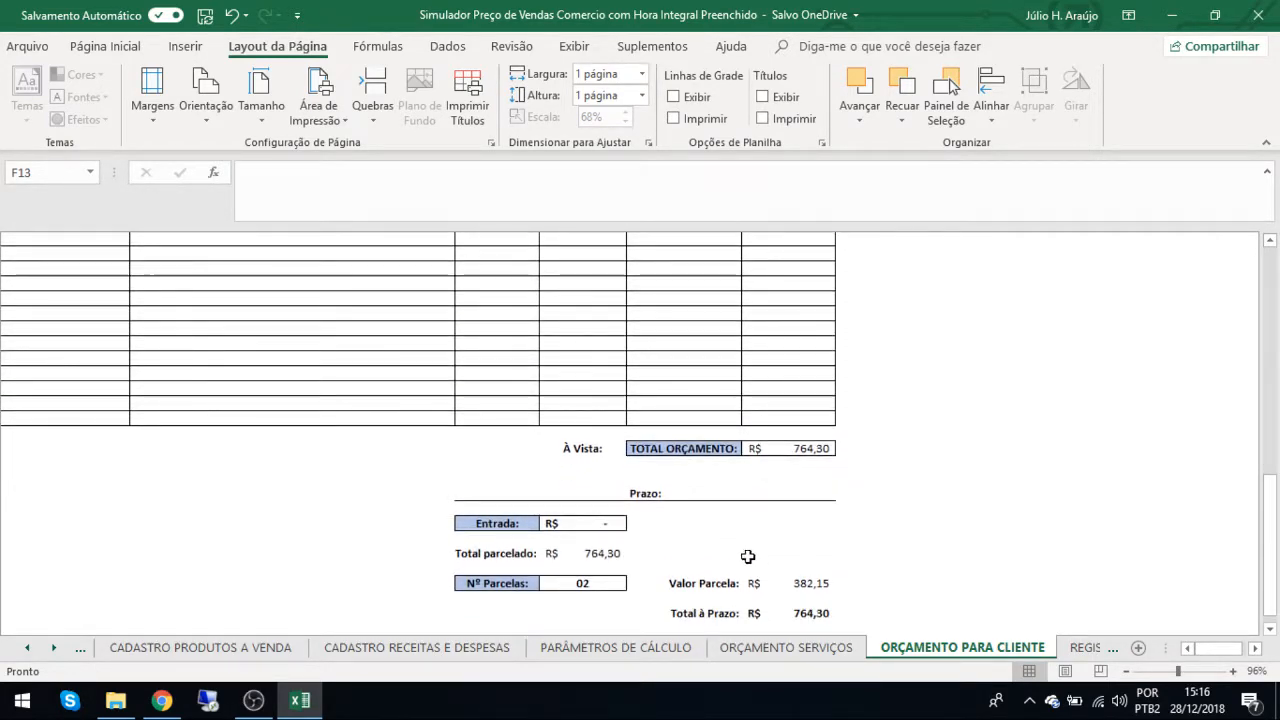
scroll(749, 556, down, 3)
scroll(749, 556, down, 1)
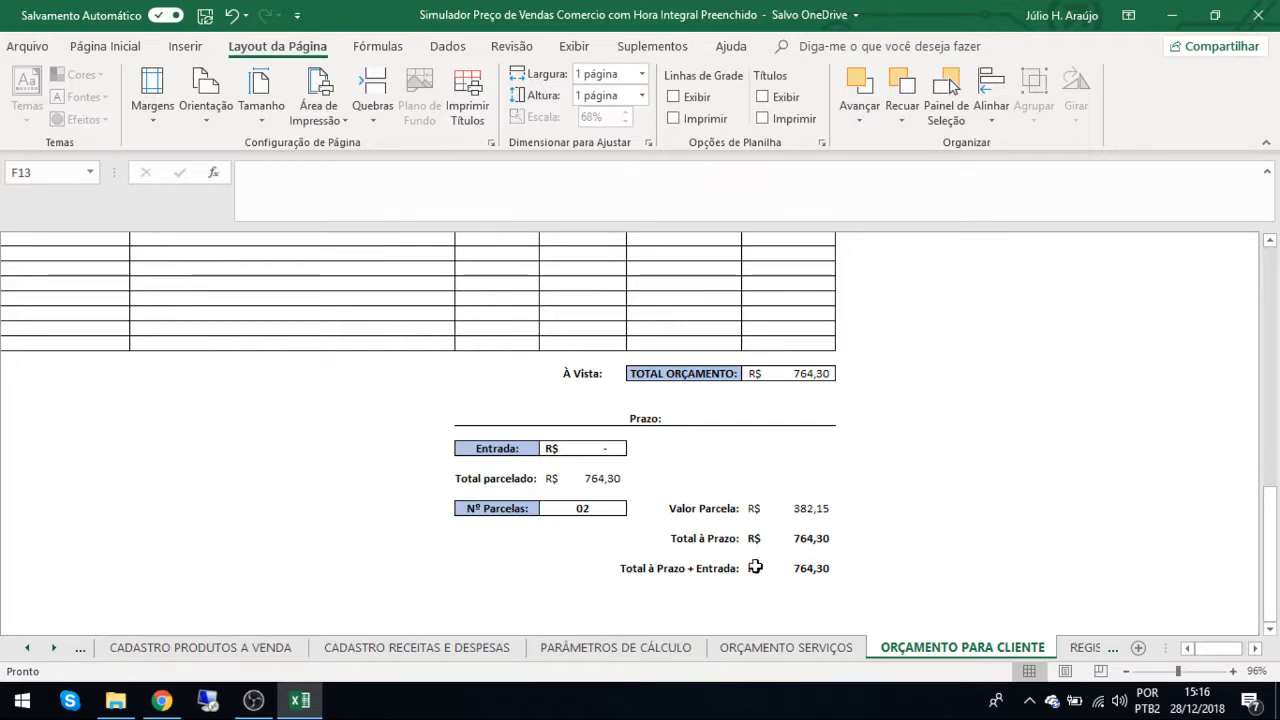
Inspect the client quote's TABELA DE PREÇOS selection and review its item list and TOTAL ORÇAMENTO.
scroll(755, 567, up, 10)
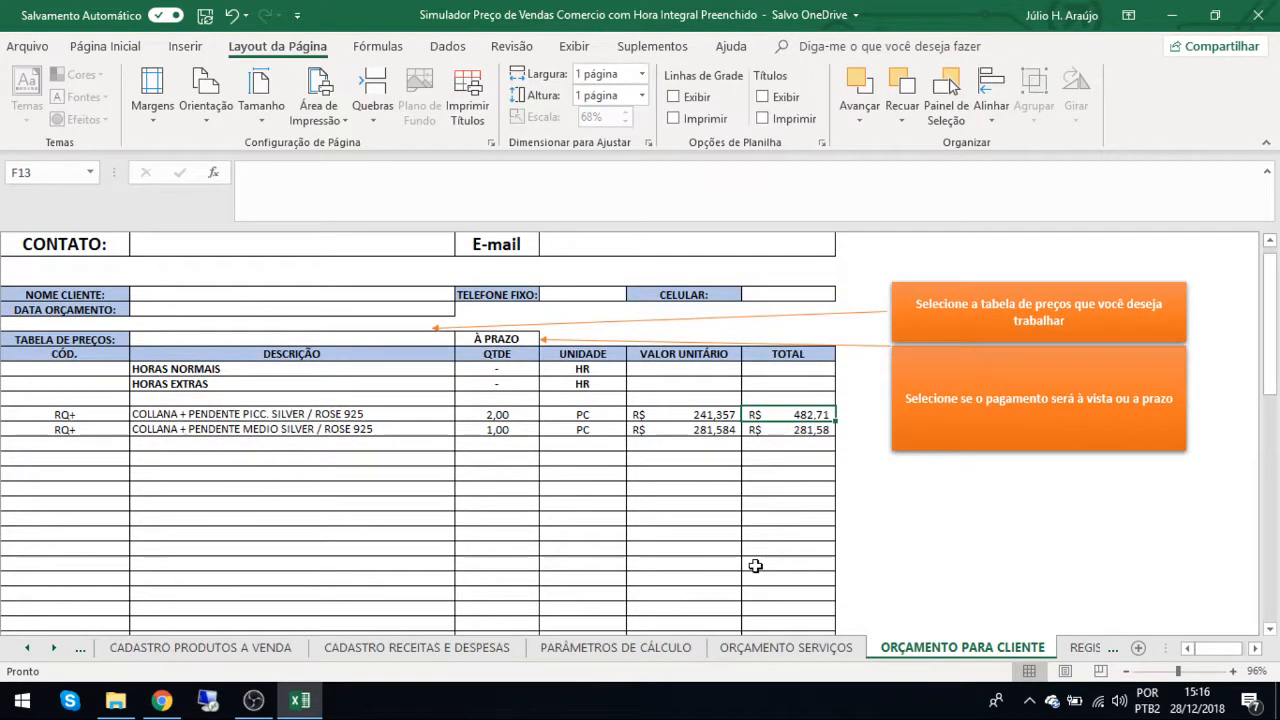
click(378, 338)
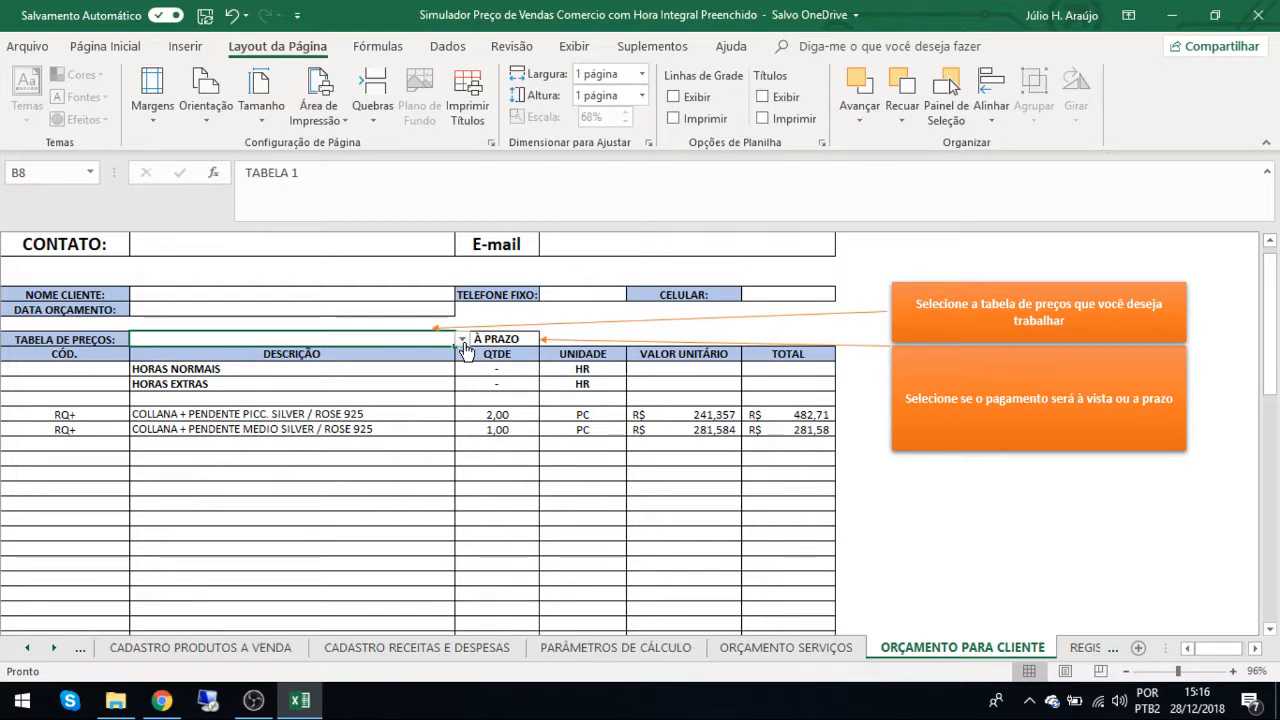
click(680, 487)
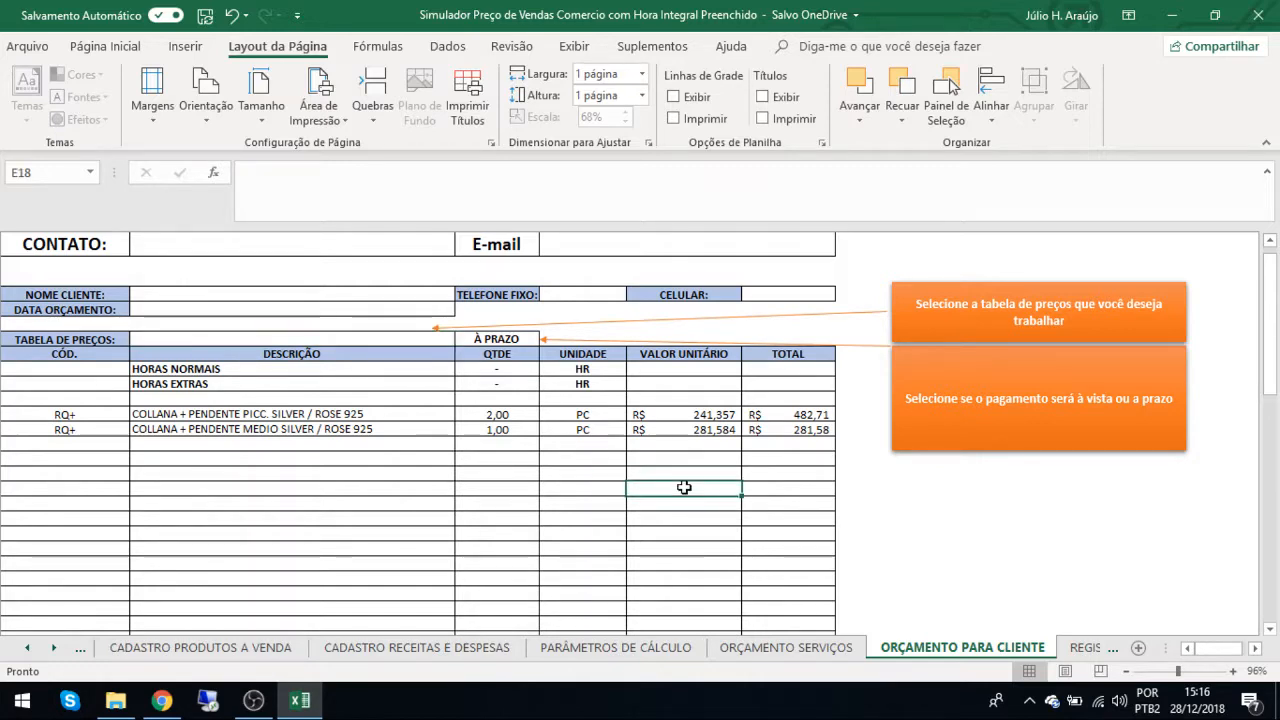
scroll(684, 487, down, 1)
scroll(684, 487, down, 8)
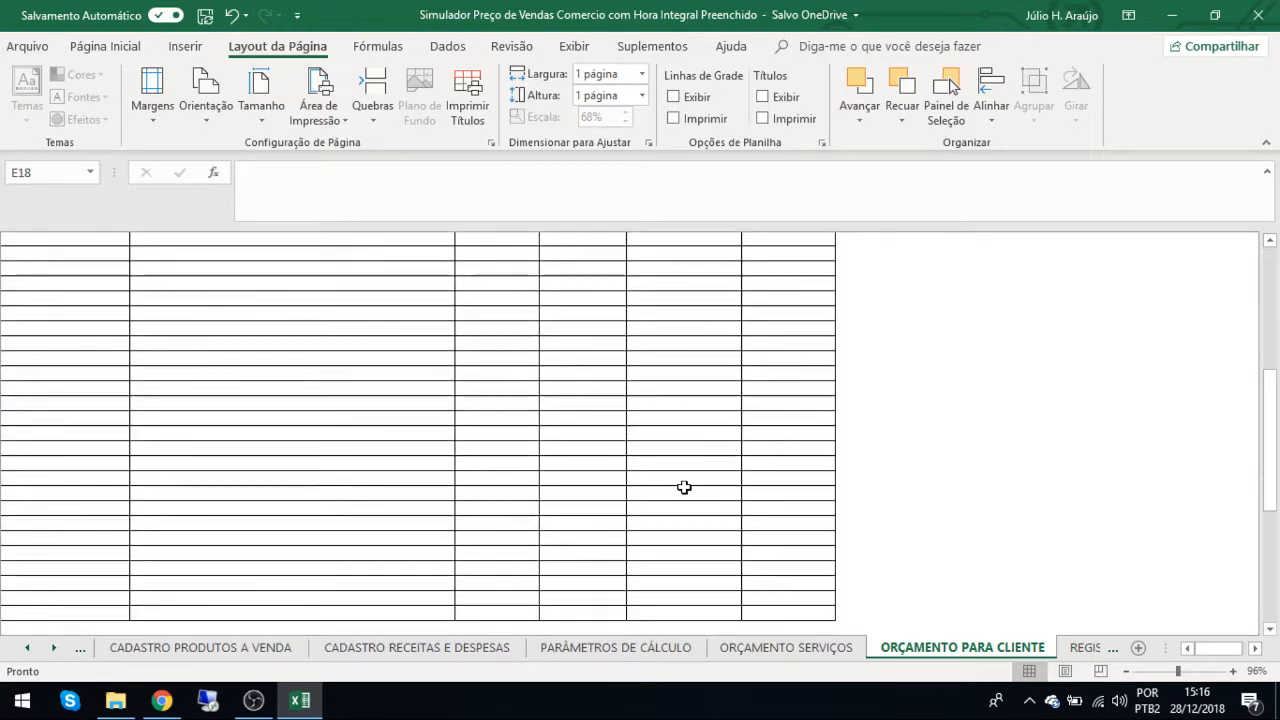
scroll(684, 487, down, 1)
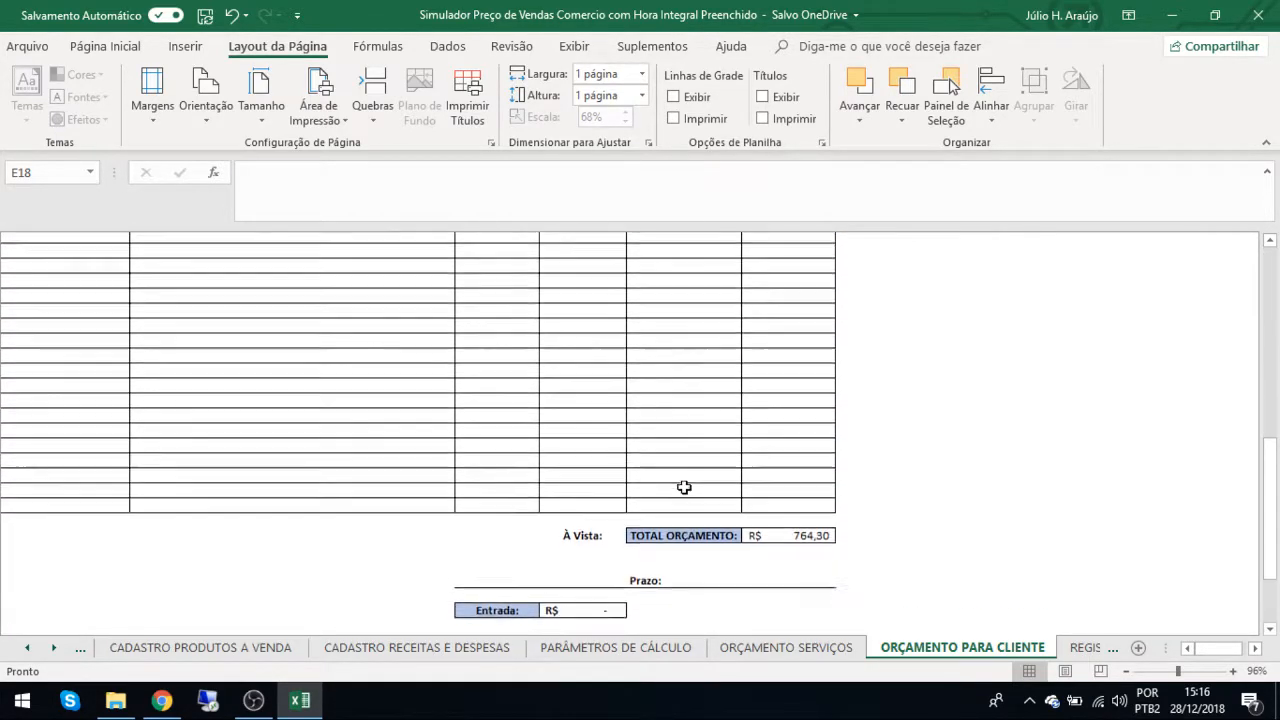
scroll(684, 487, up, 10)
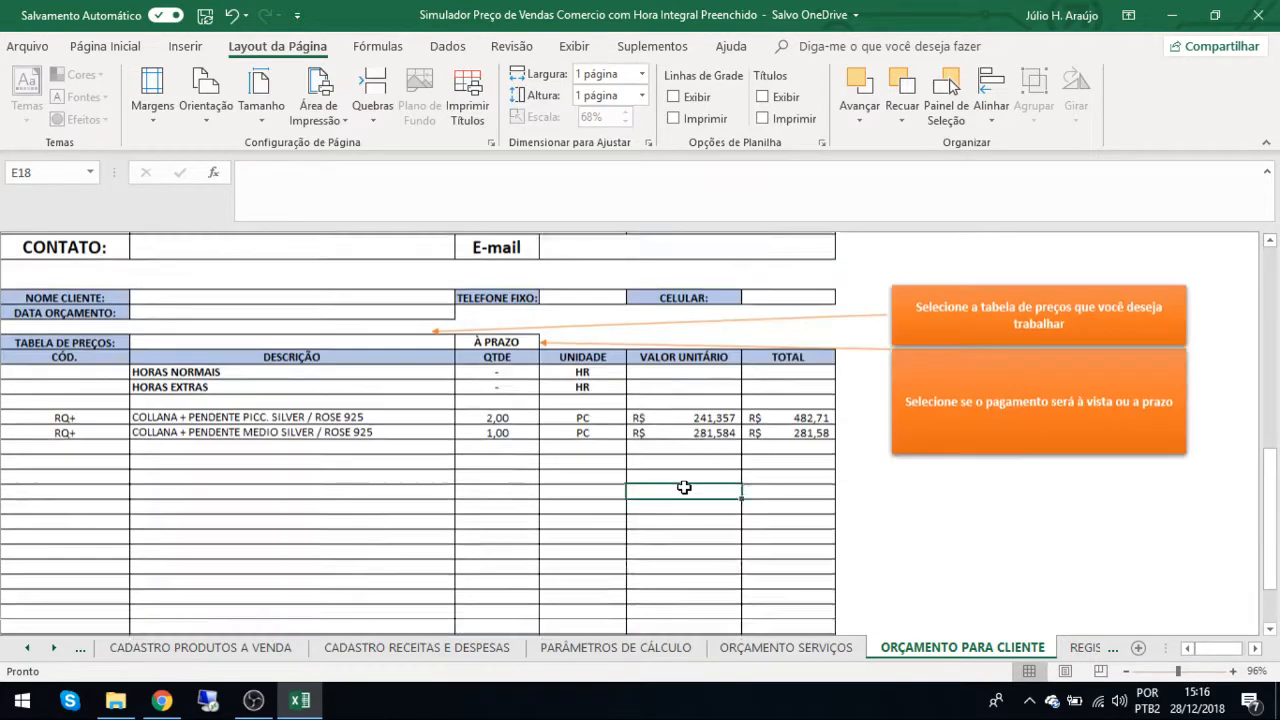
Set the client quote's TABELA DE PREÇOS to TABELA 2 and check the TOTAL ORÇAMENTO and installment values in the footer.
click(428, 416)
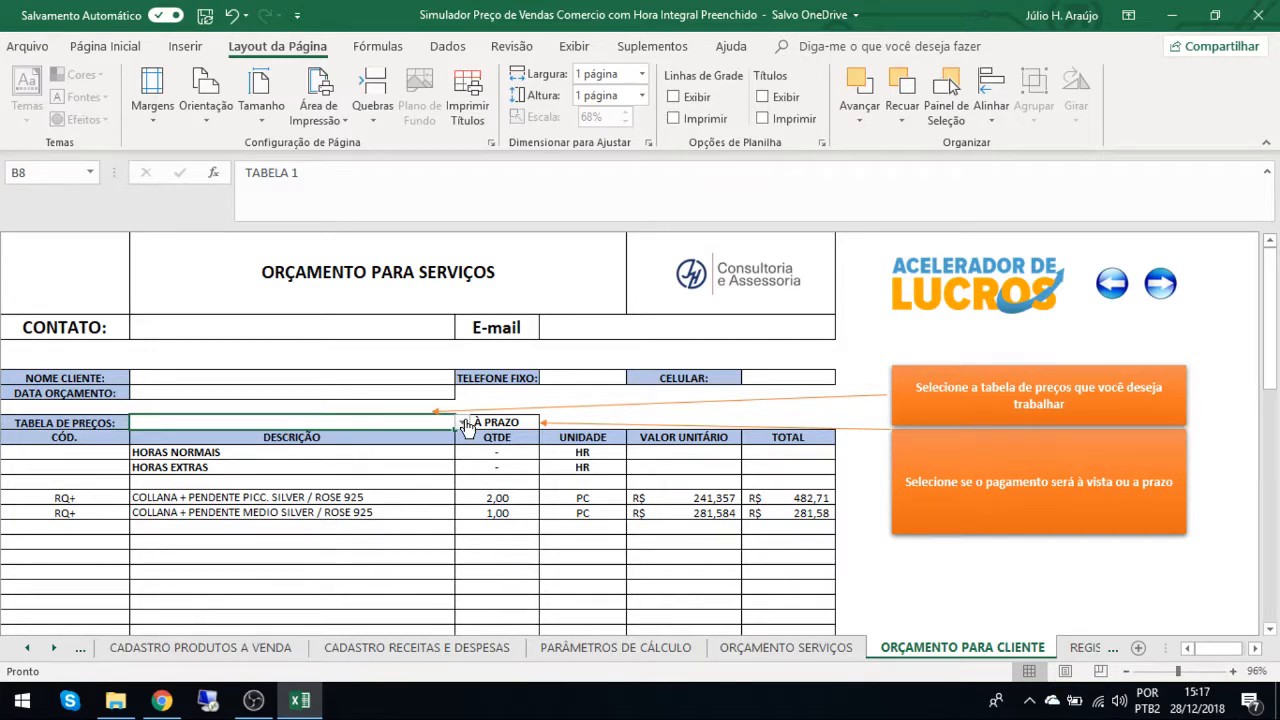
click(463, 423)
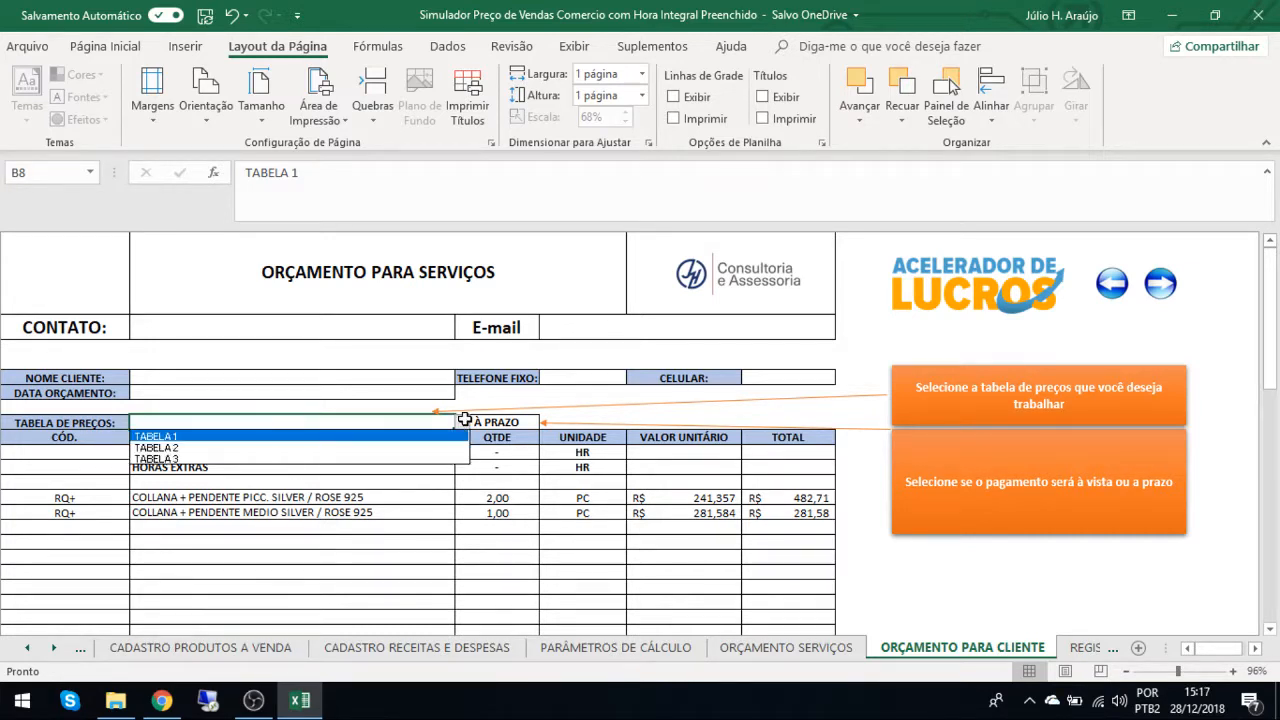
click(378, 451)
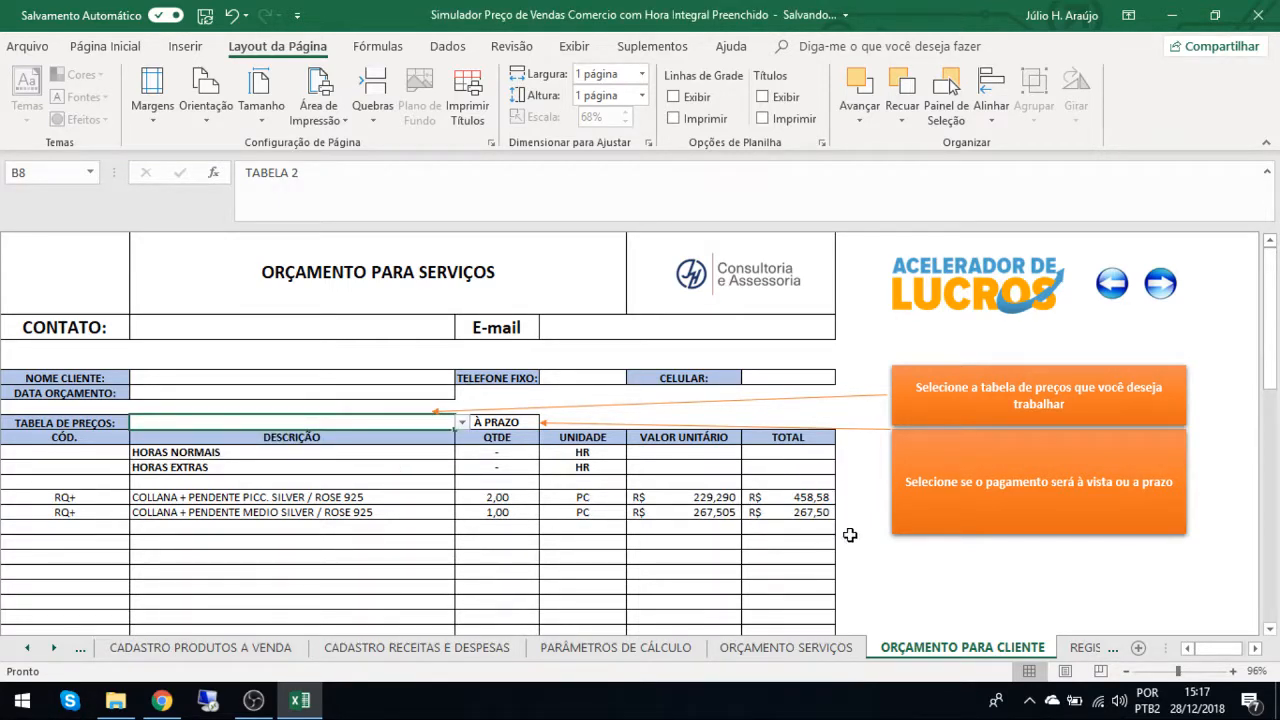
scroll(752, 502, down, 10)
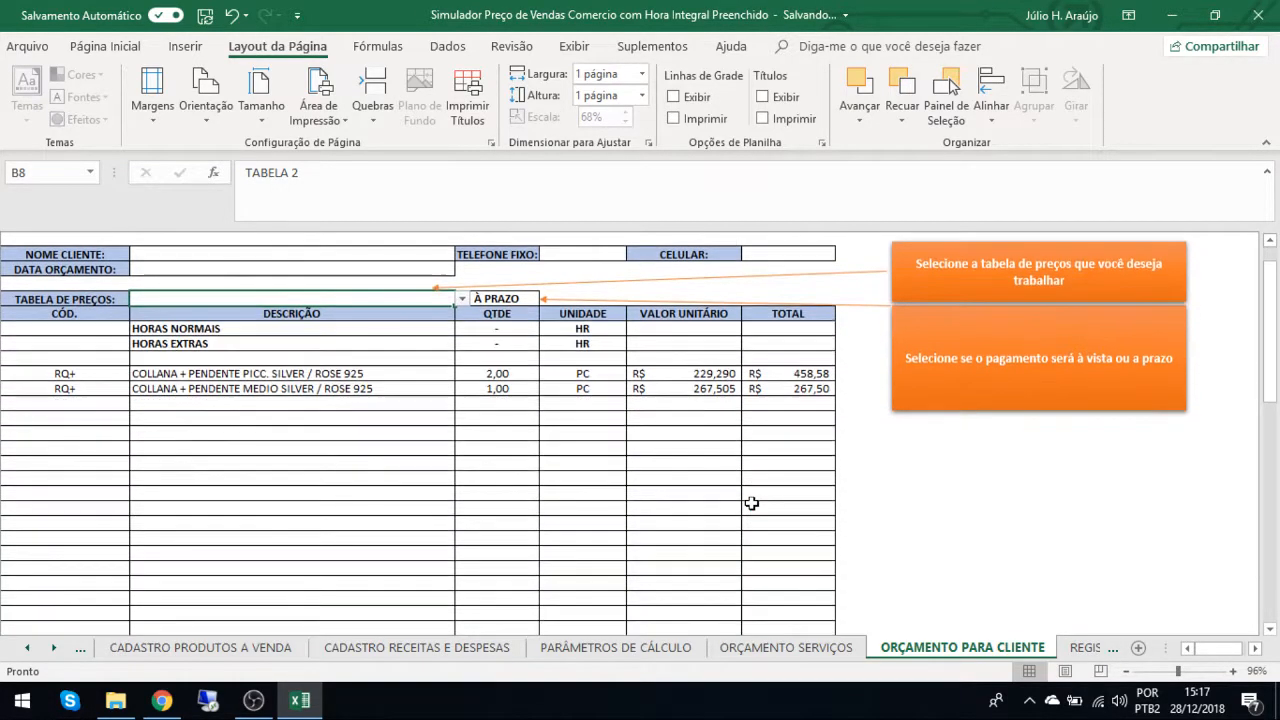
scroll(752, 502, down, 5)
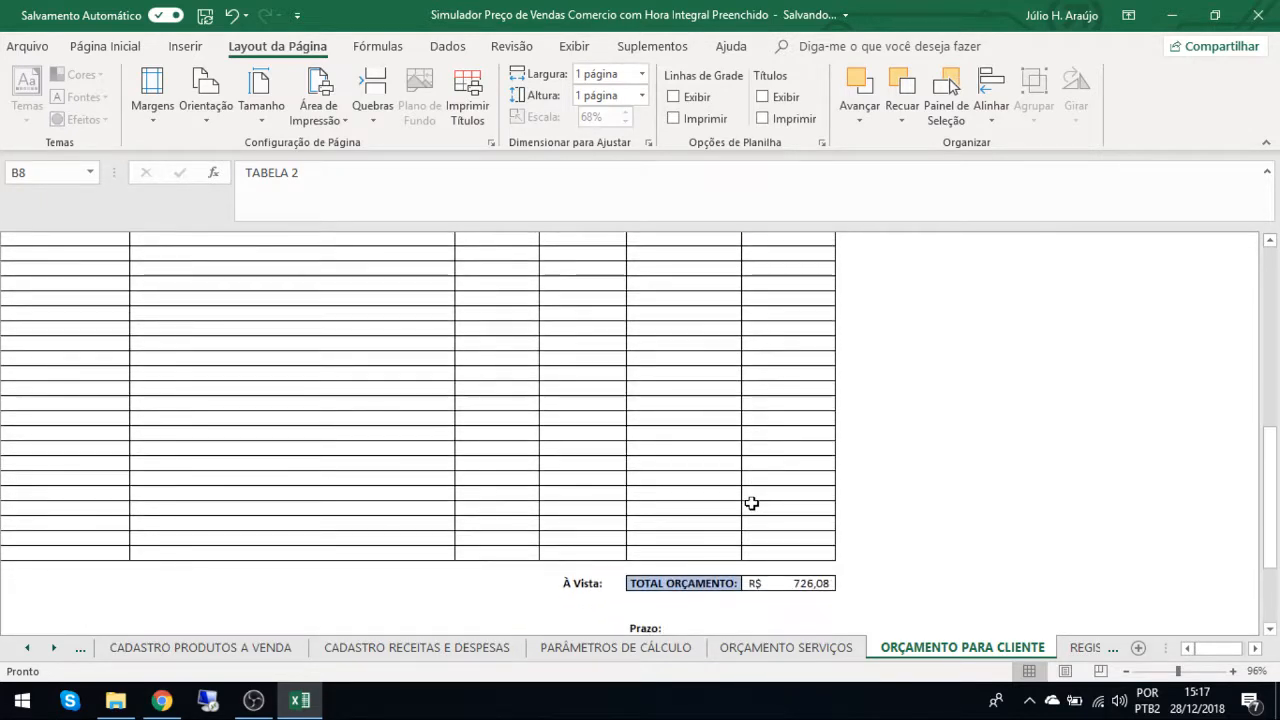
click(797, 561)
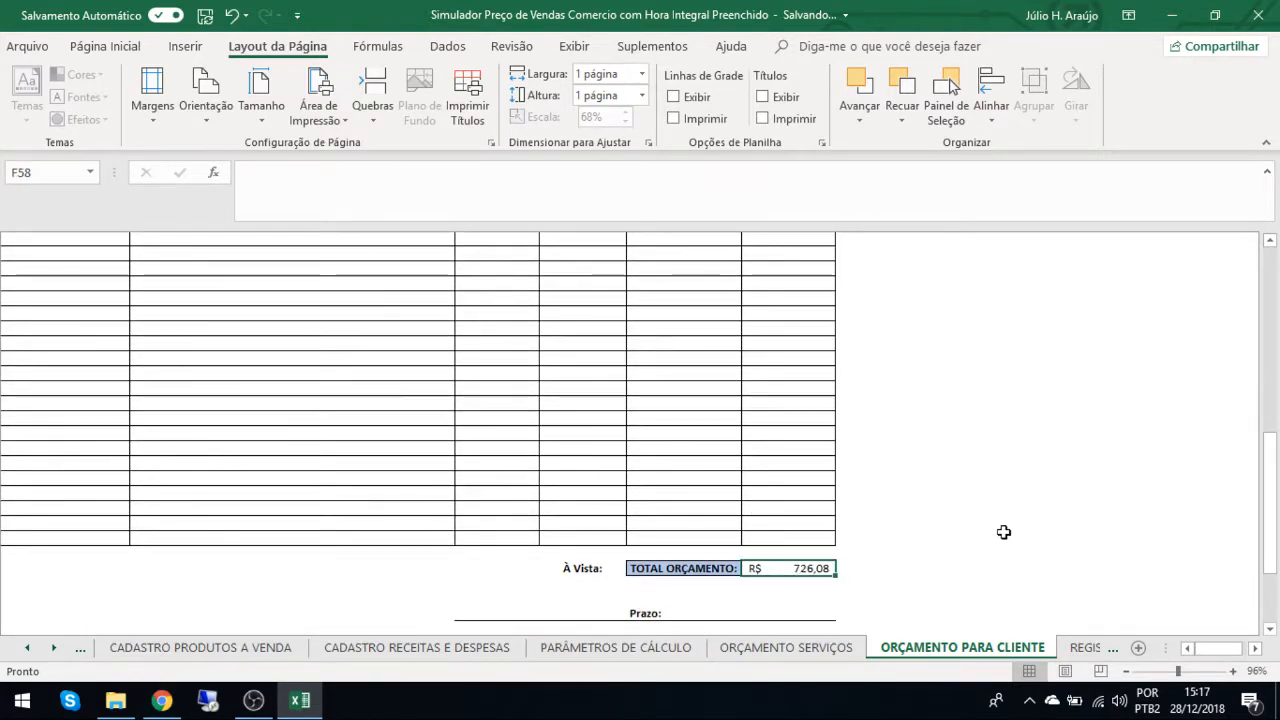
scroll(1004, 532, down, 3)
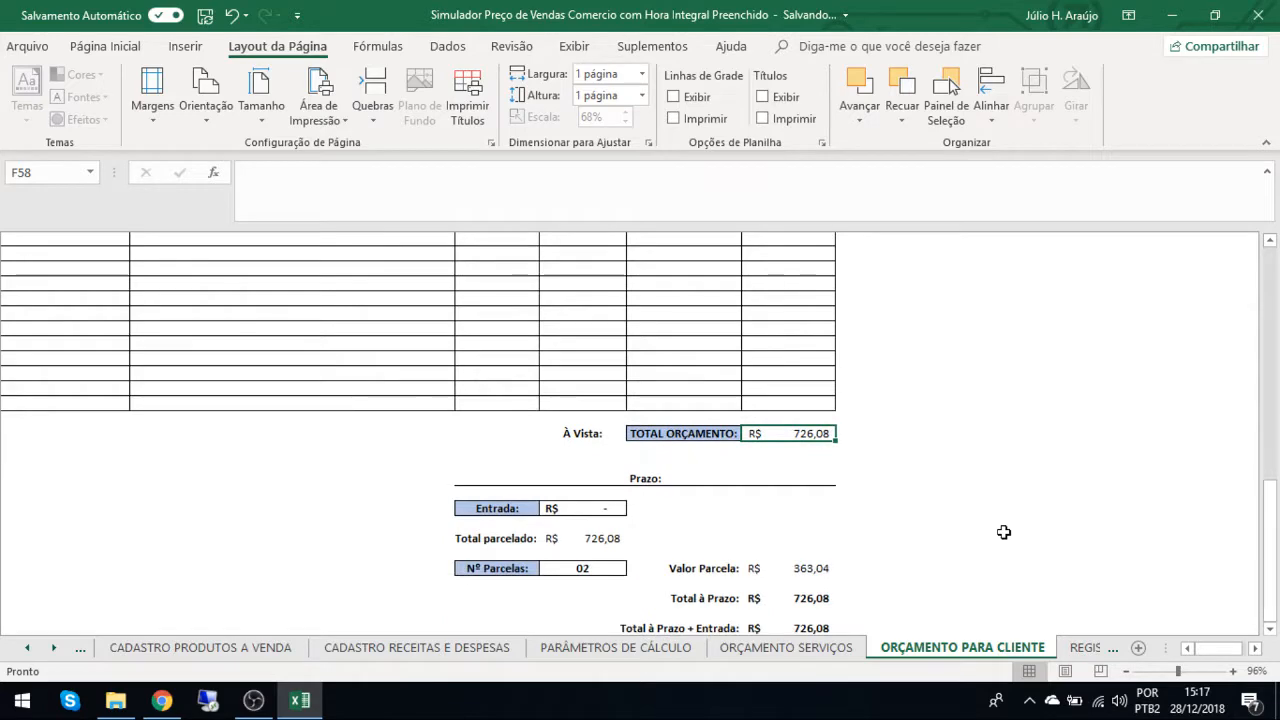
Change the client quote's TABELA DE PREÇOS to TABELA 3 and review the item prices and footer totals.
scroll(1004, 532, up, 15)
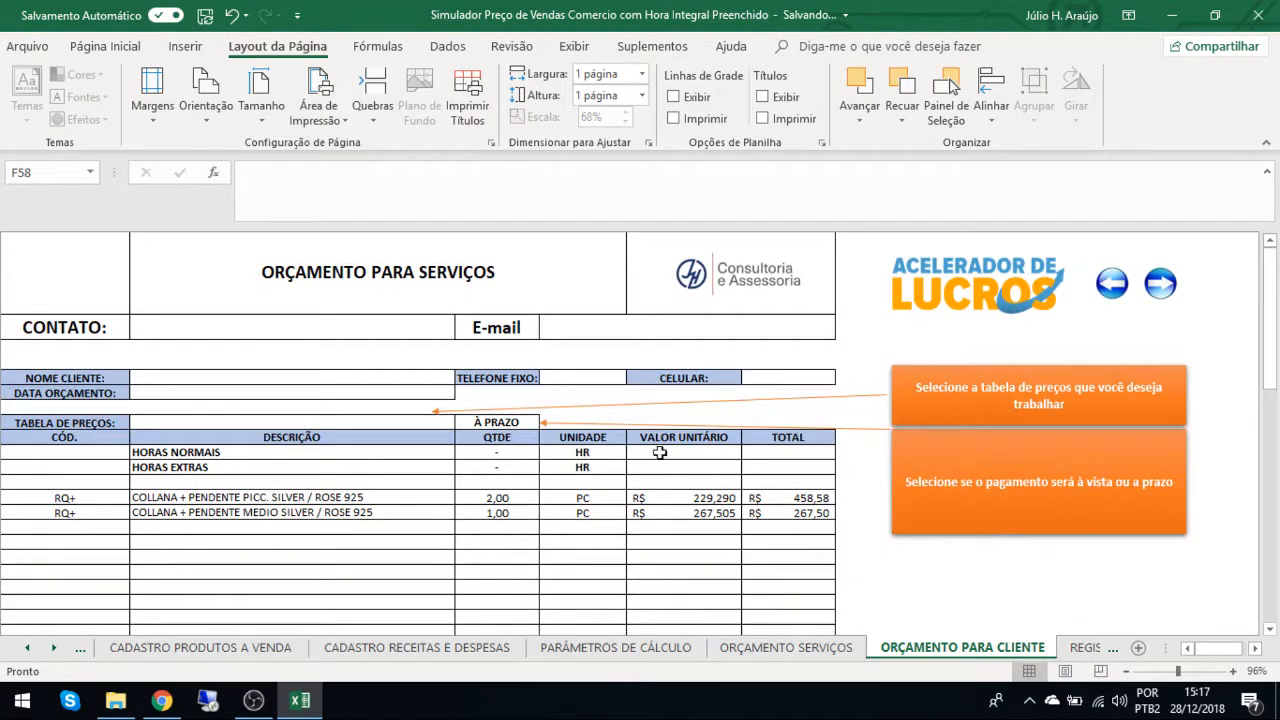
click(419, 426)
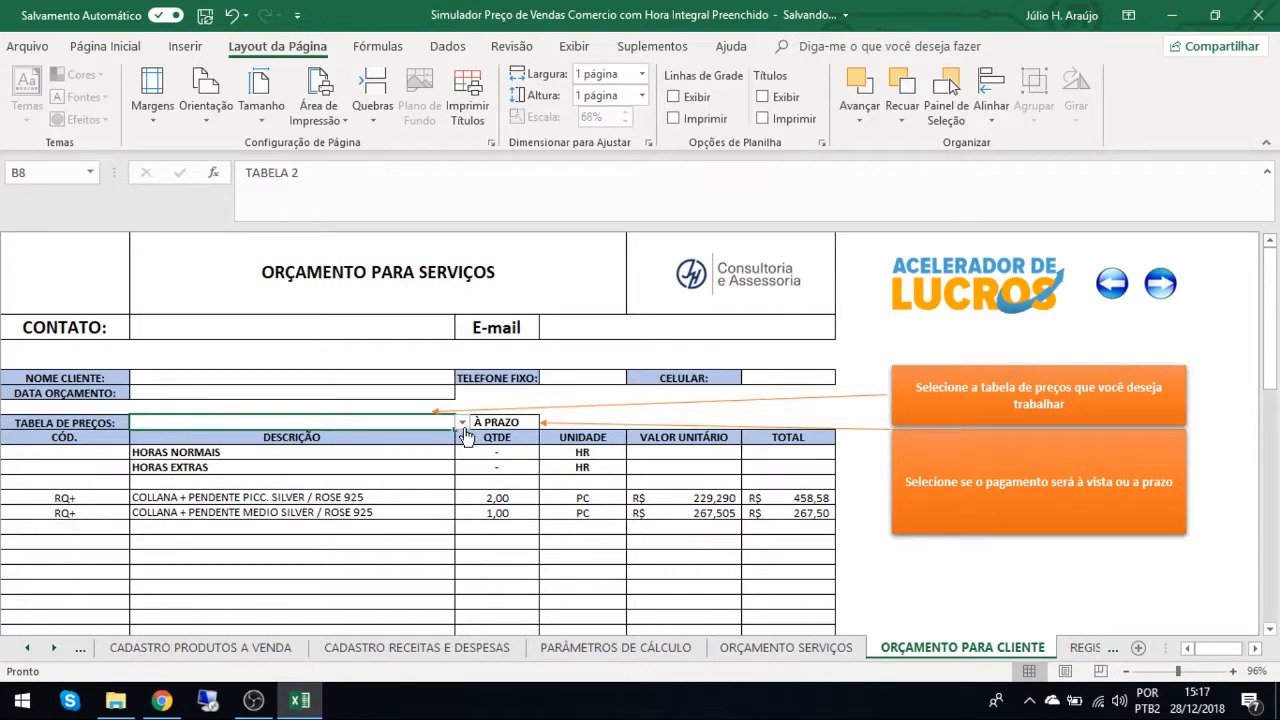
click(462, 423)
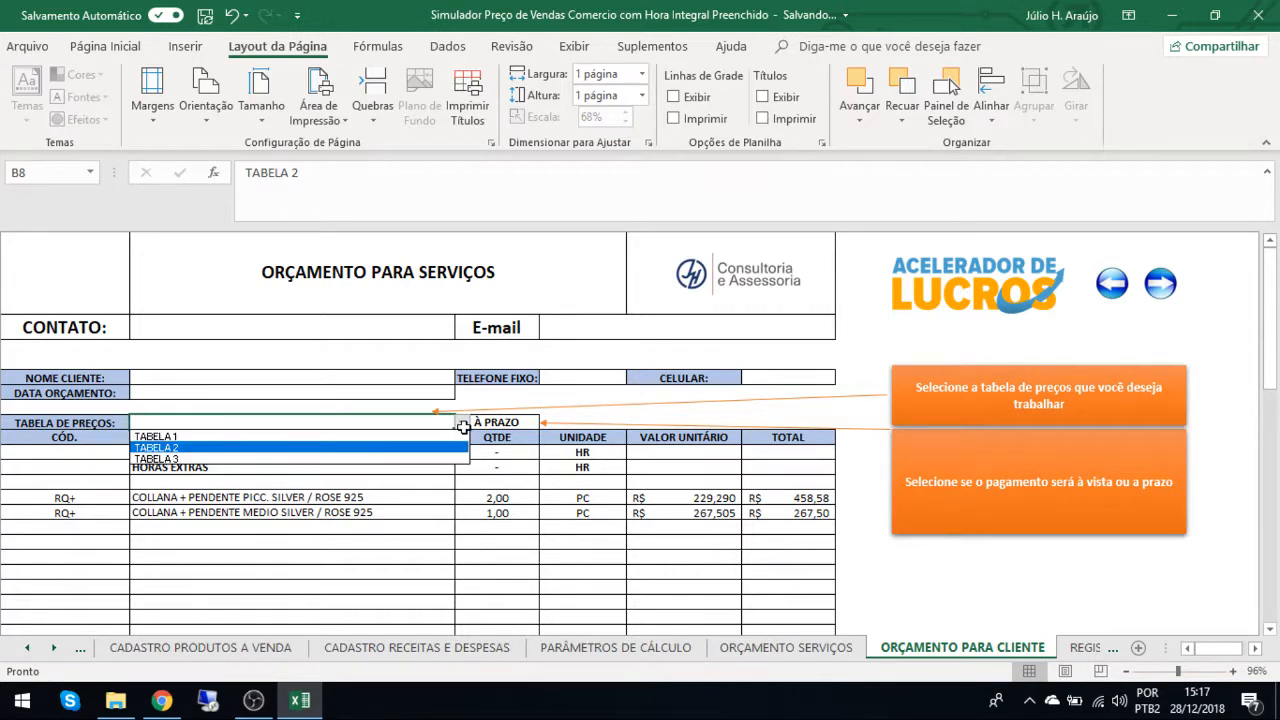
click(380, 459)
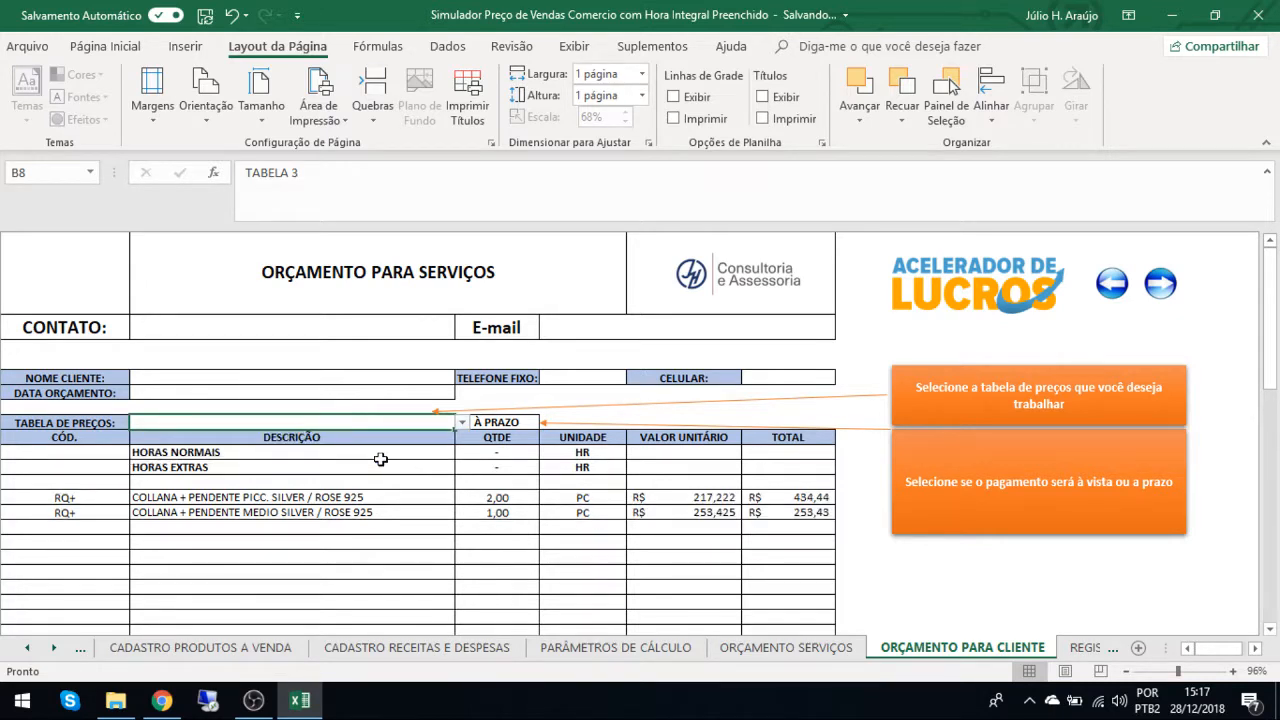
scroll(505, 545, down, 5)
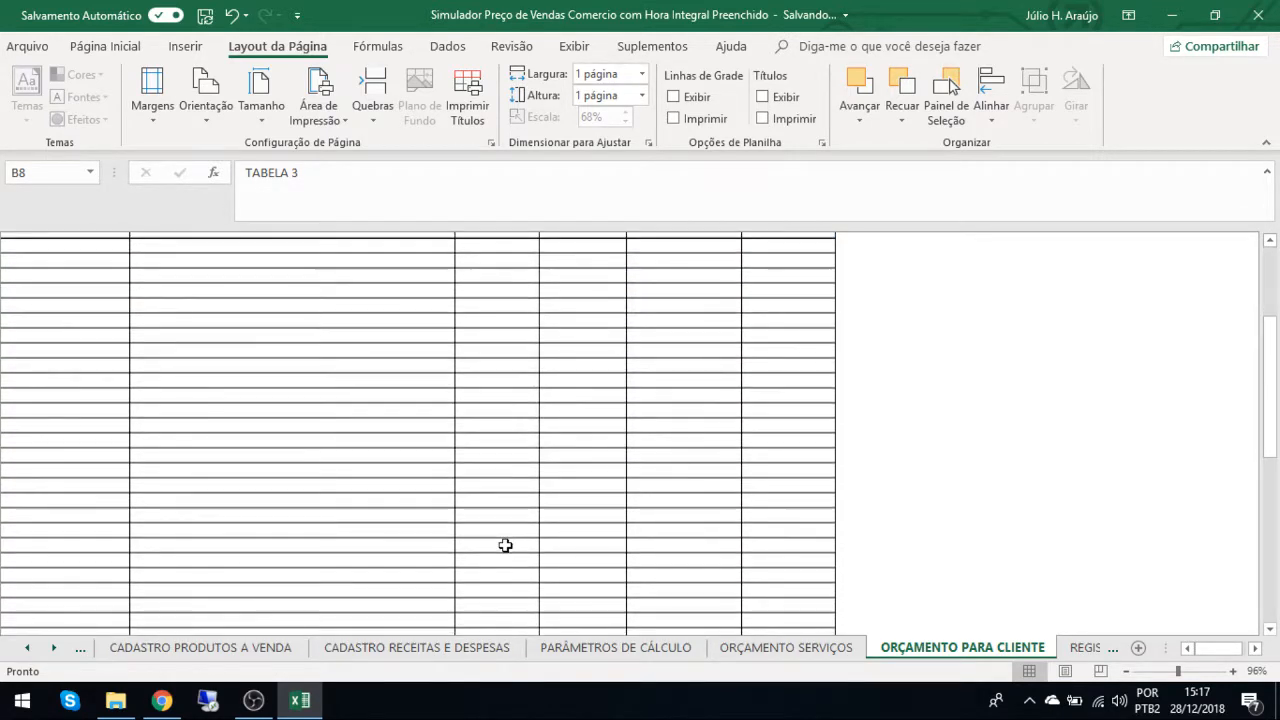
scroll(505, 545, down, 3)
scroll(737, 555, down, 5)
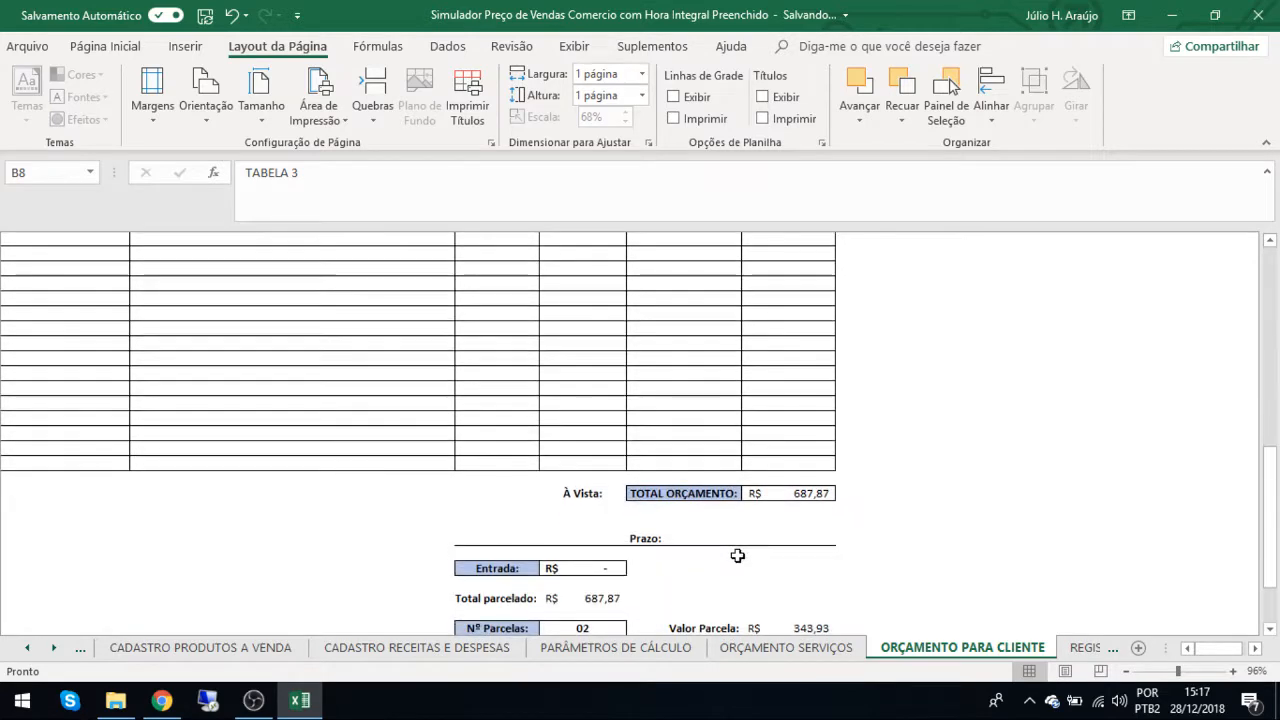
click(255, 702)
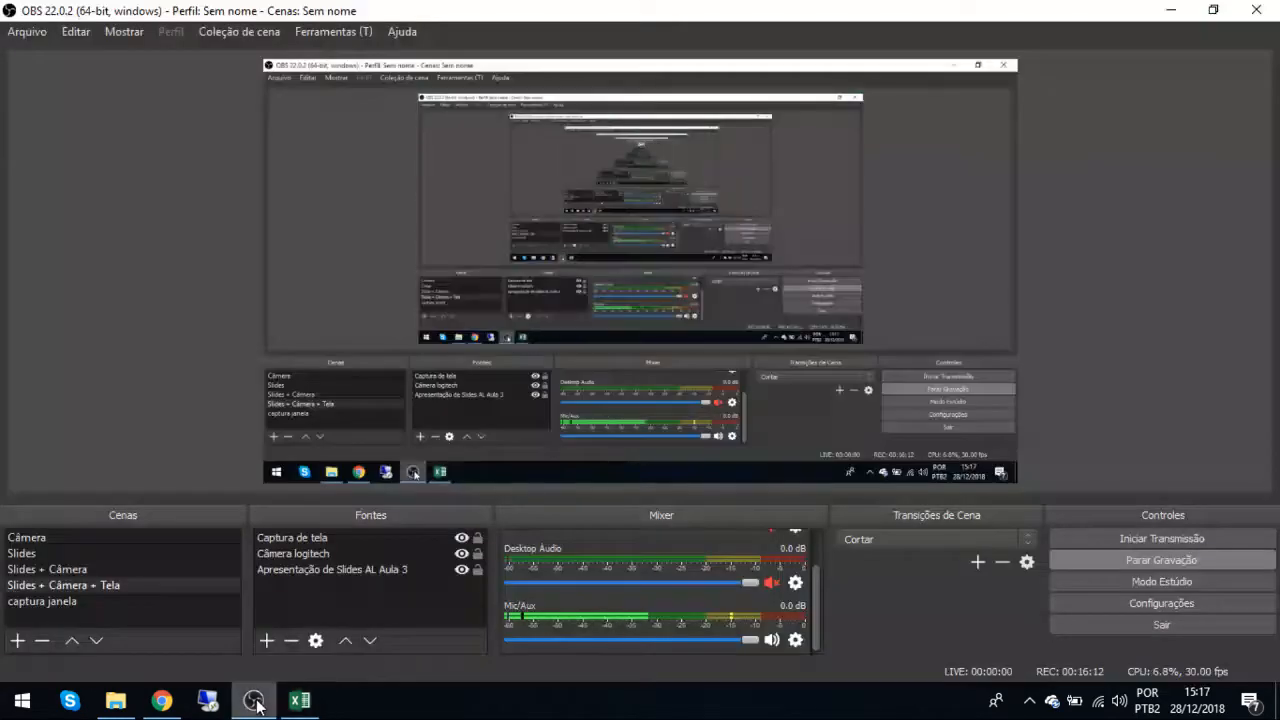
click(304, 702)
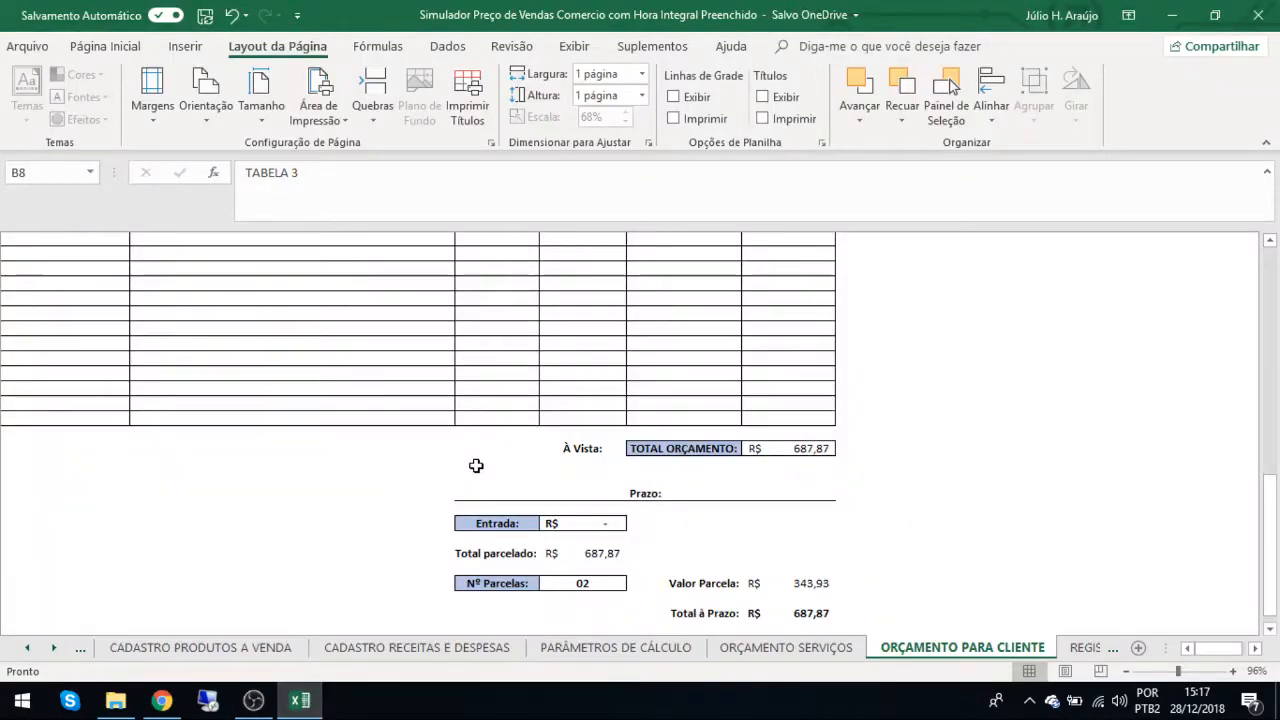
Open the ORÇAMENTO SERVIÇOS sheet and review its item list, selected price table, and the Entrada and Nº Parcelas in the footer.
scroll(474, 463, up, 10)
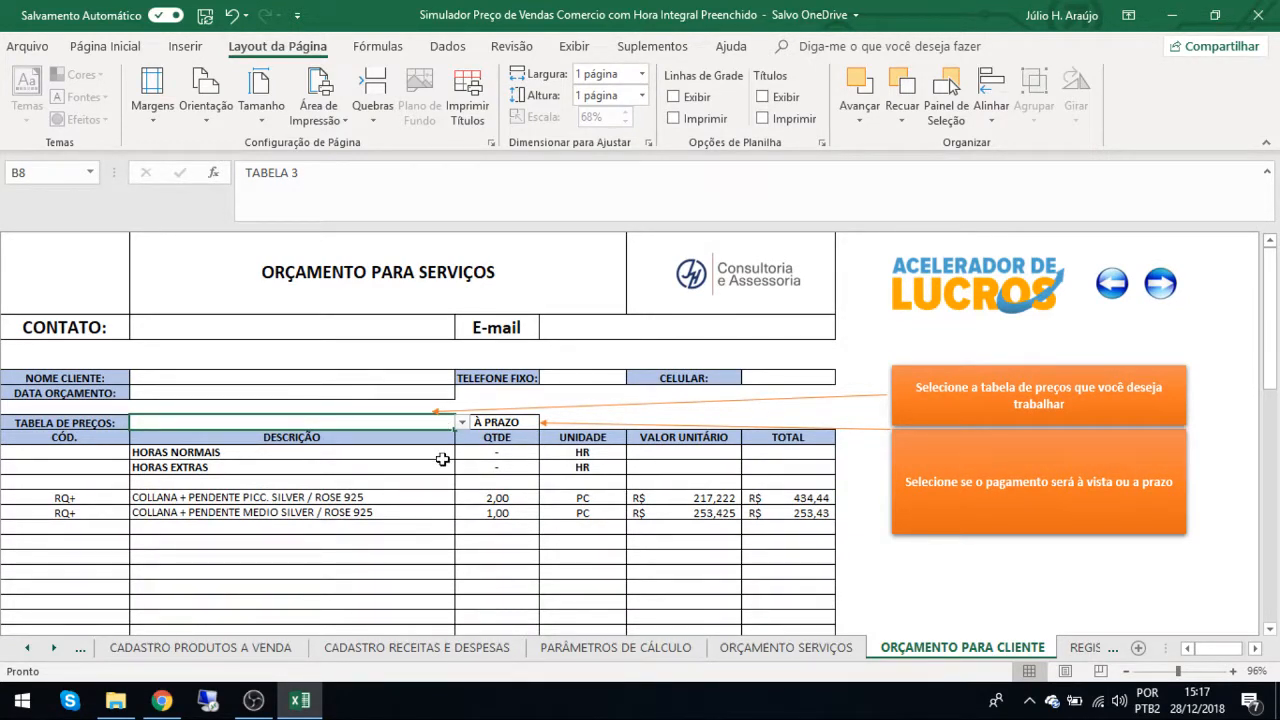
click(757, 650)
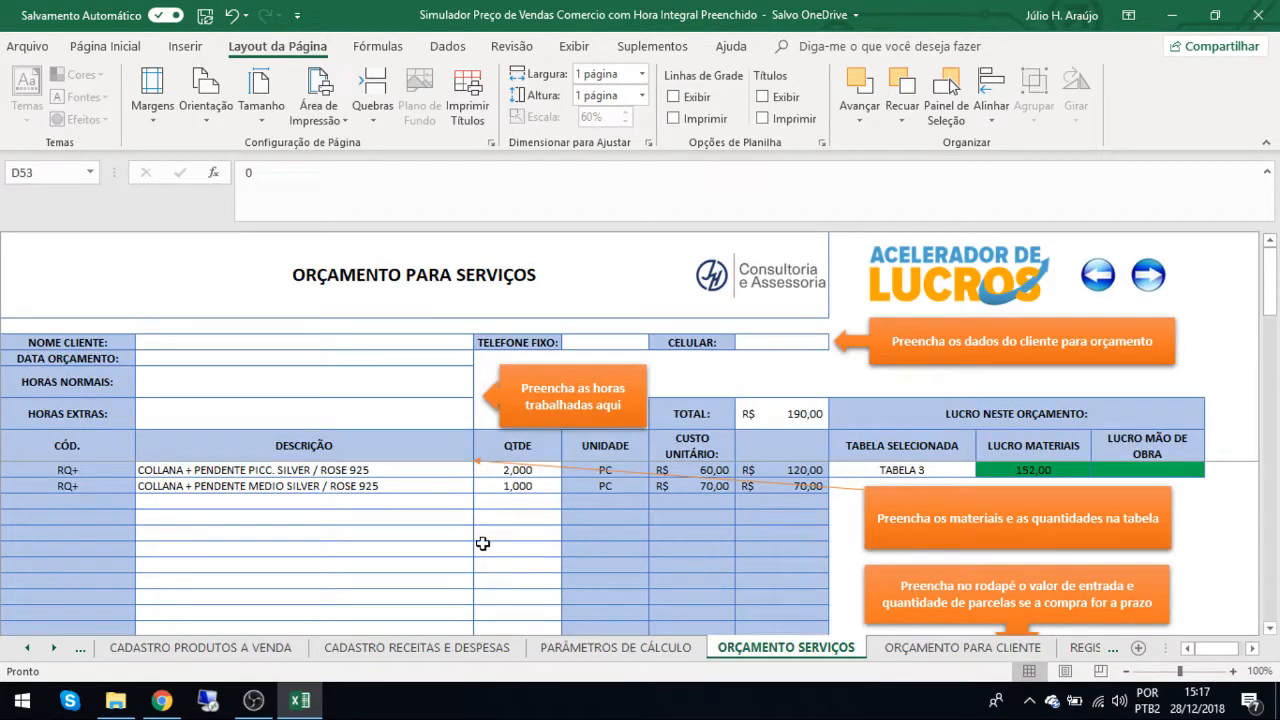
click(349, 470)
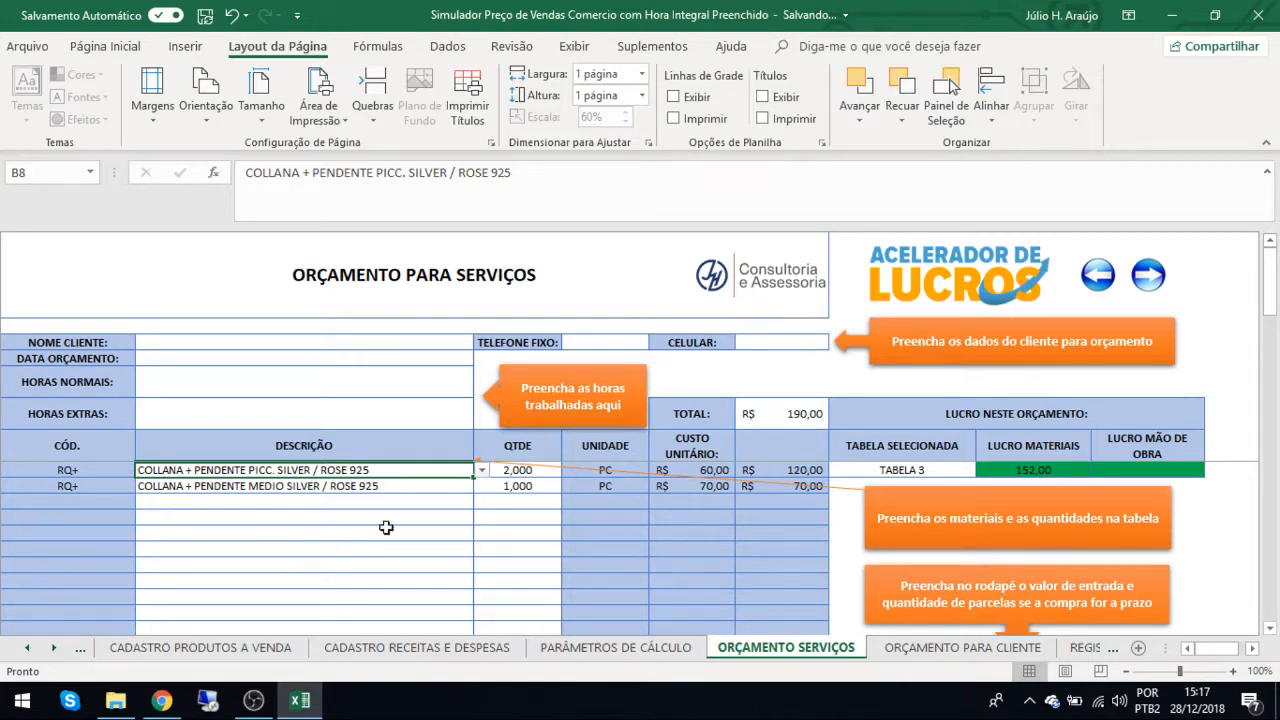
scroll(386, 528, down, 13)
scroll(386, 528, down, 3)
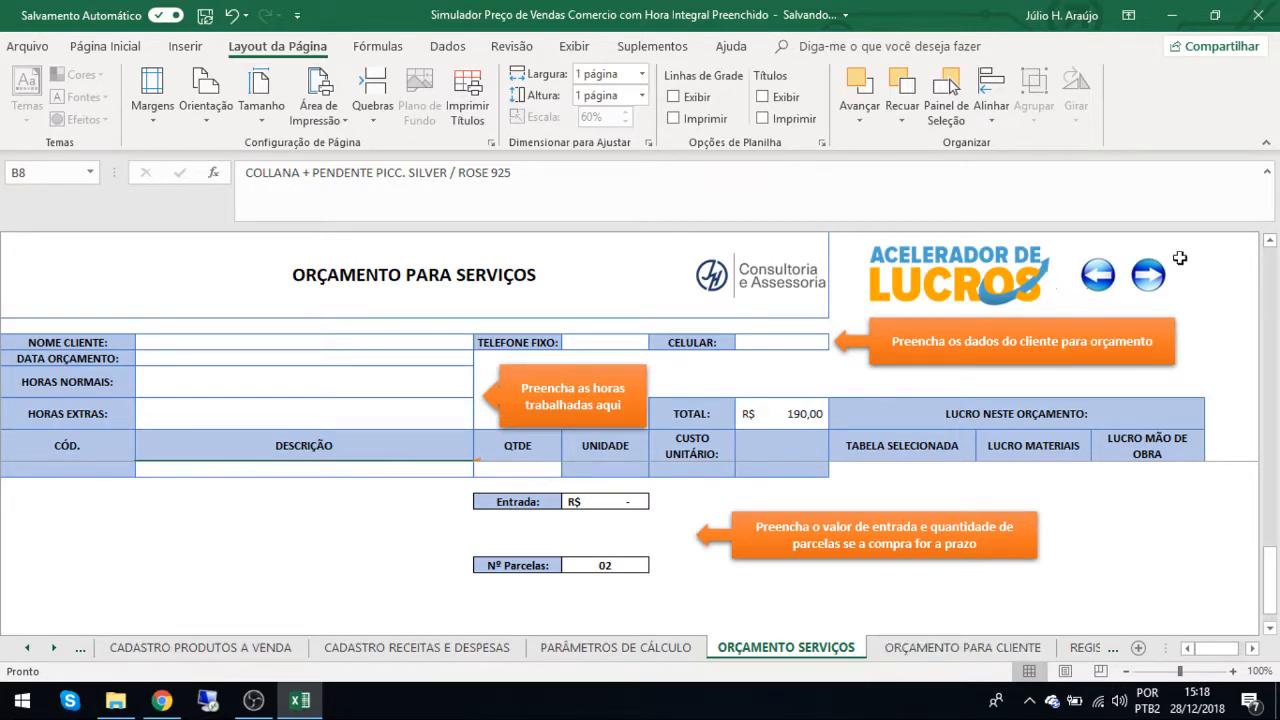
Return to the ORÇAMENTO PARA CLIENTE sheet, set TABELA DE PREÇOS to TABELA 1 and check the TOTAL ORÇAMENTO.
click(1152, 286)
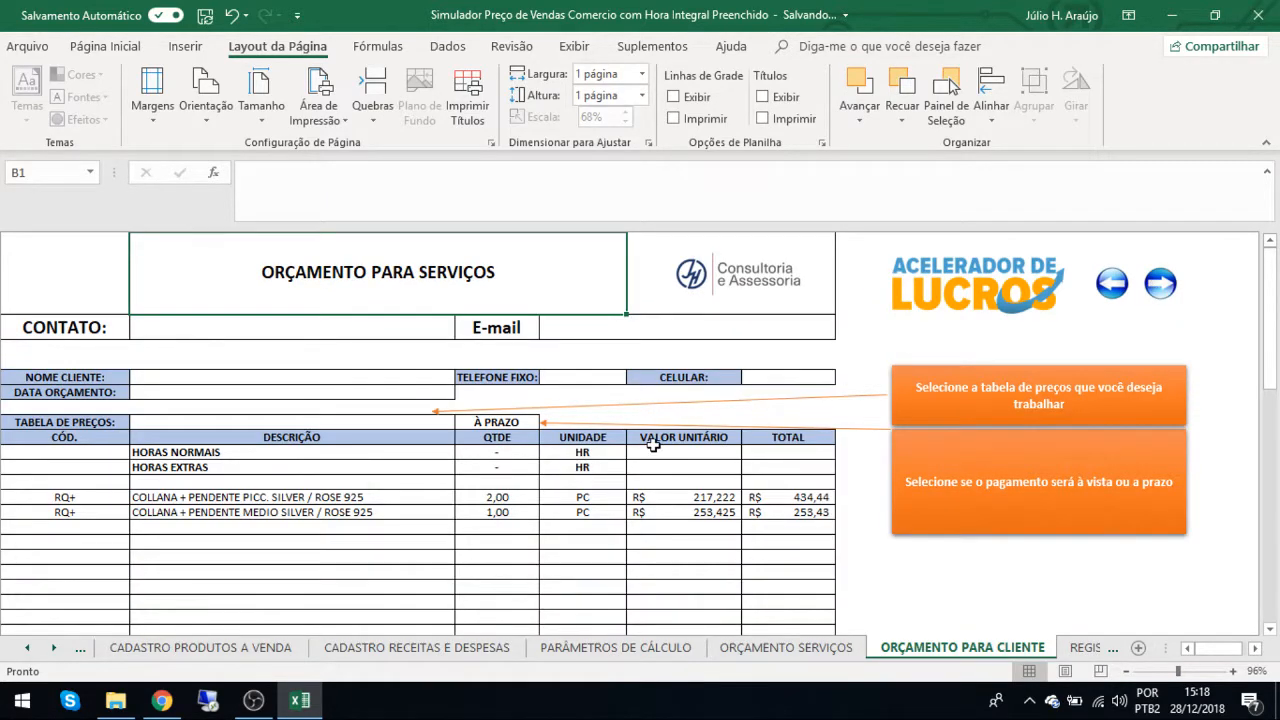
scroll(653, 445, down, 3)
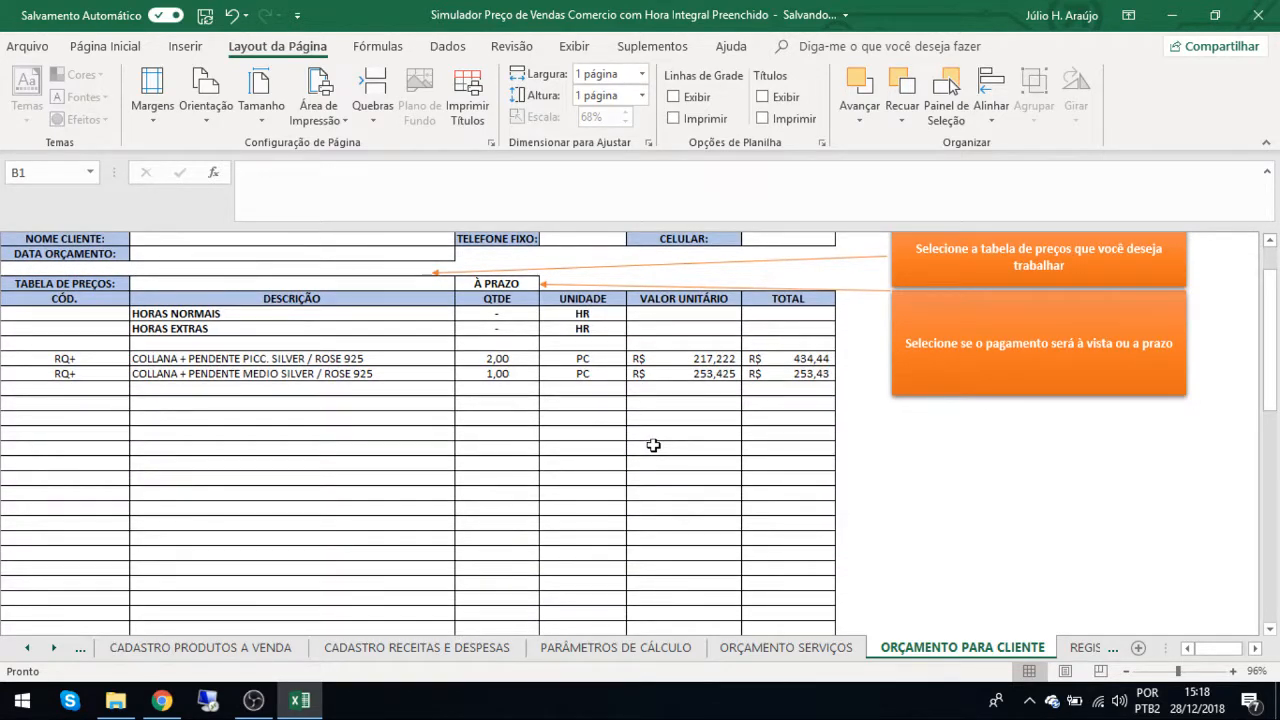
click(403, 286)
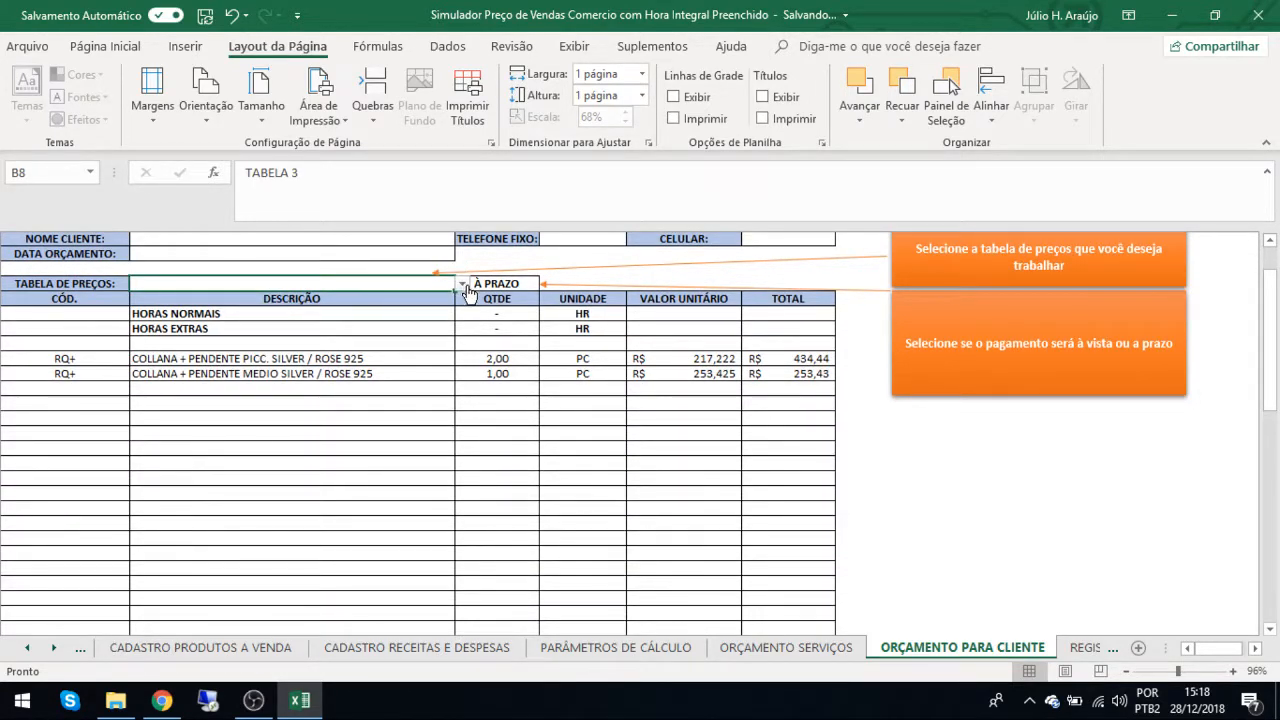
click(462, 284)
click(398, 297)
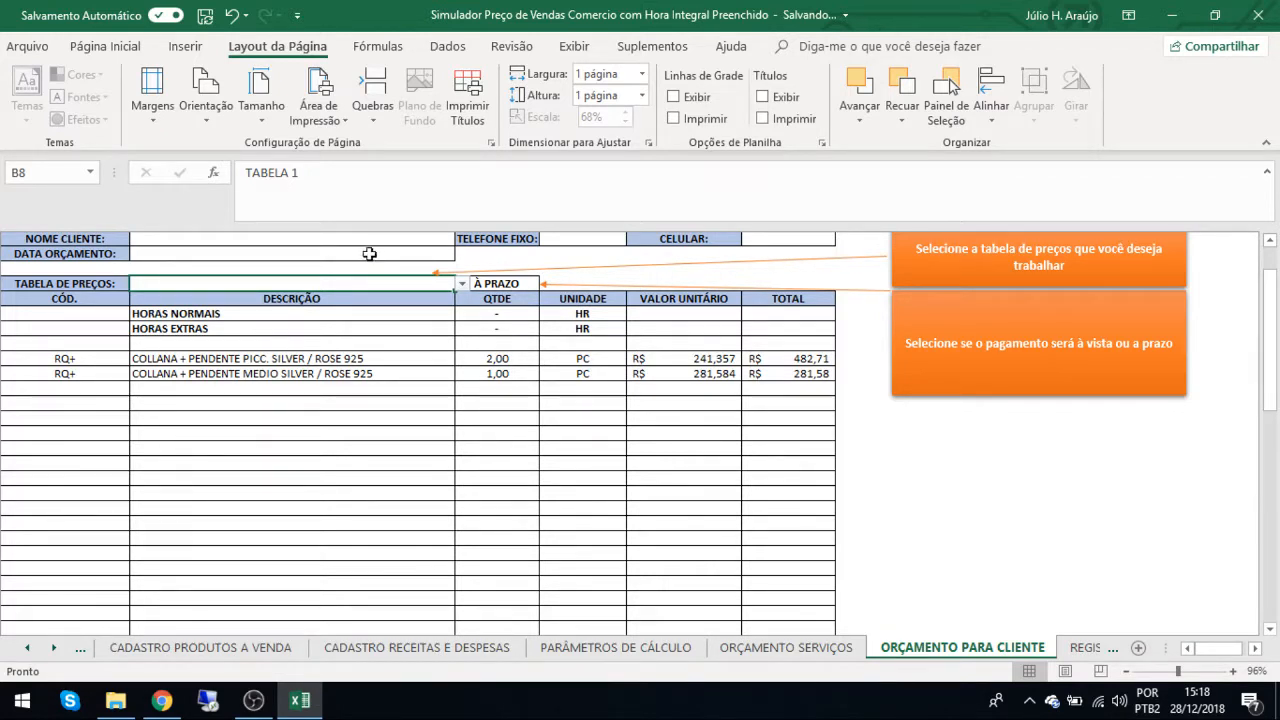
scroll(675, 435, down, 10)
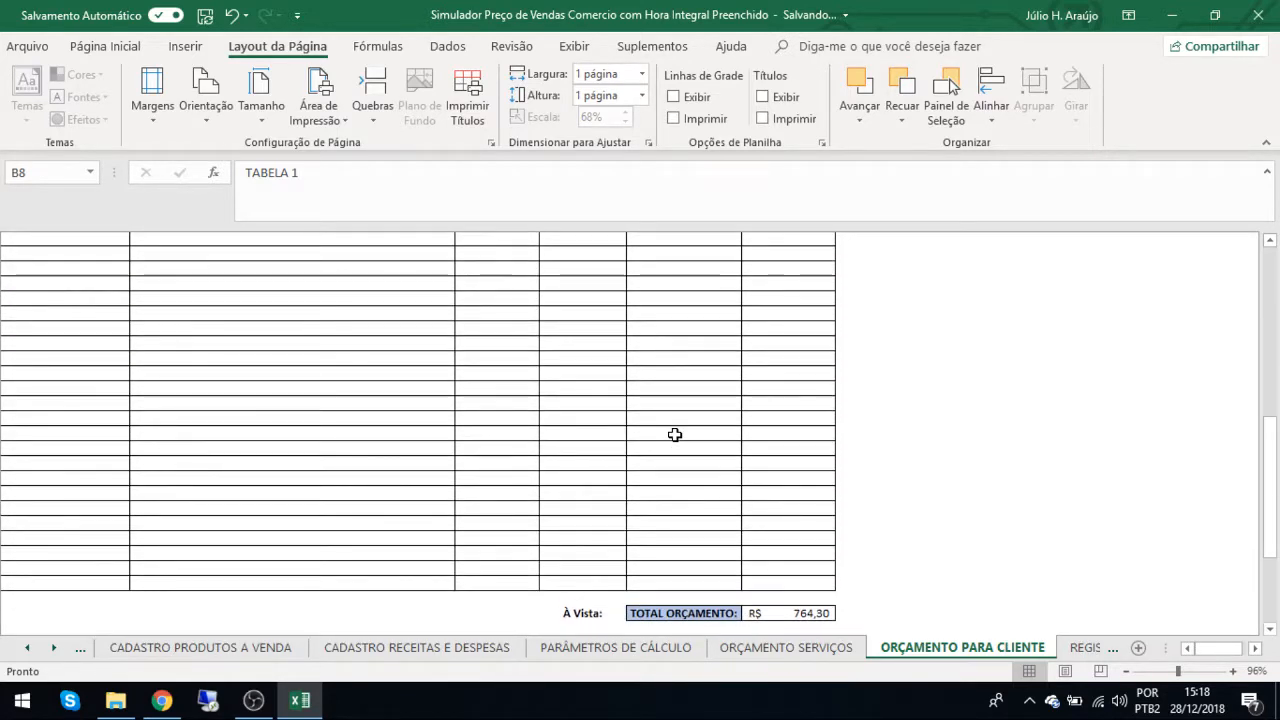
Set the client quote's payment condition to À VISTA and check the TOTAL ORÇAMENTO and Prazo fields in the footer.
scroll(675, 435, up, 10)
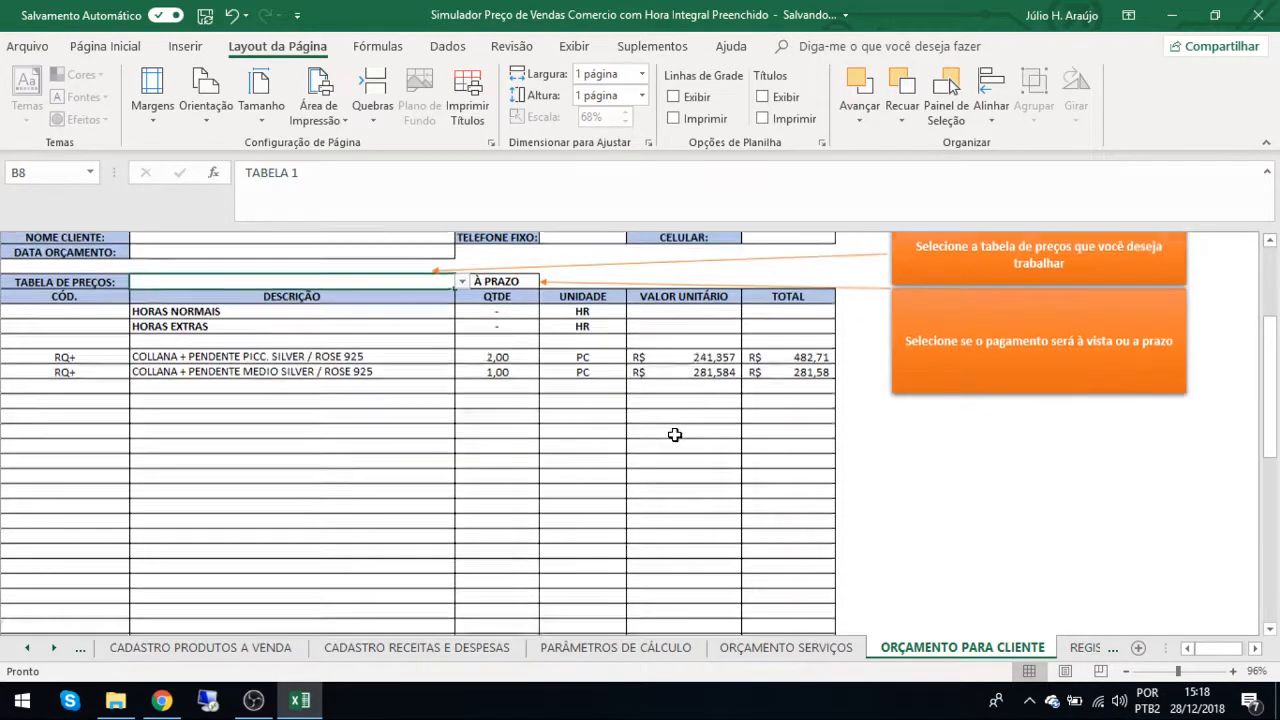
click(526, 299)
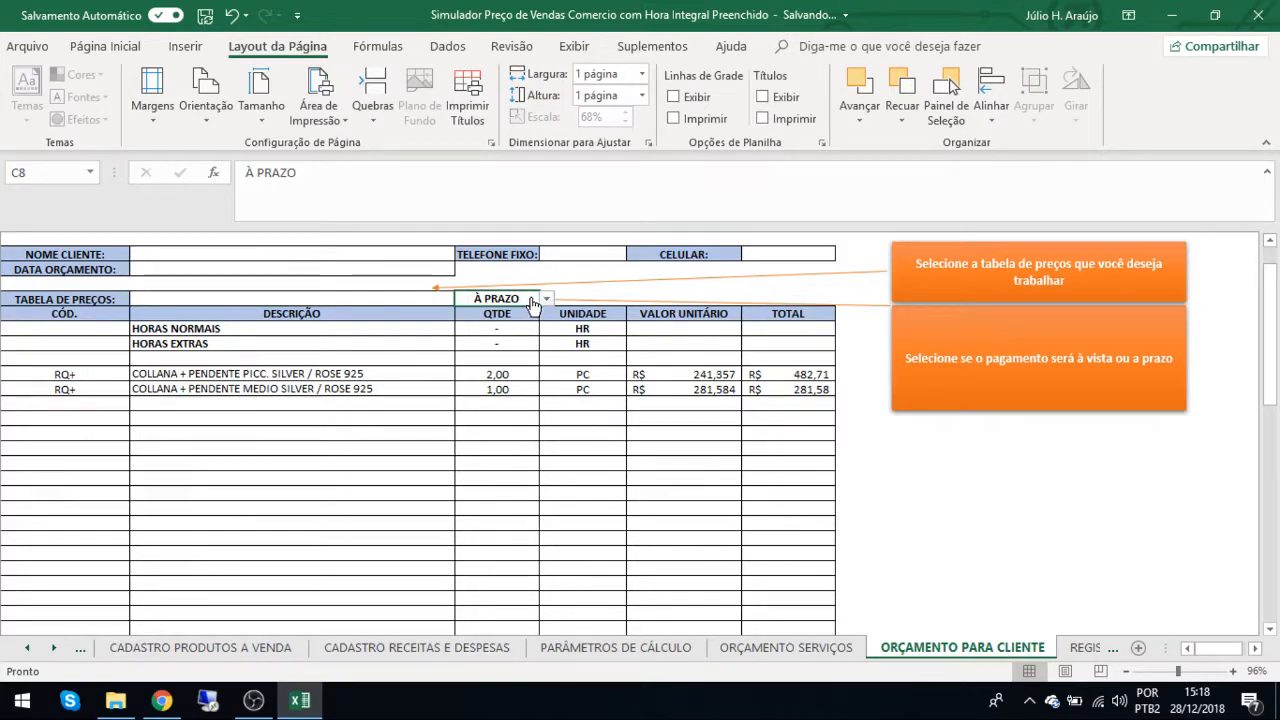
click(546, 300)
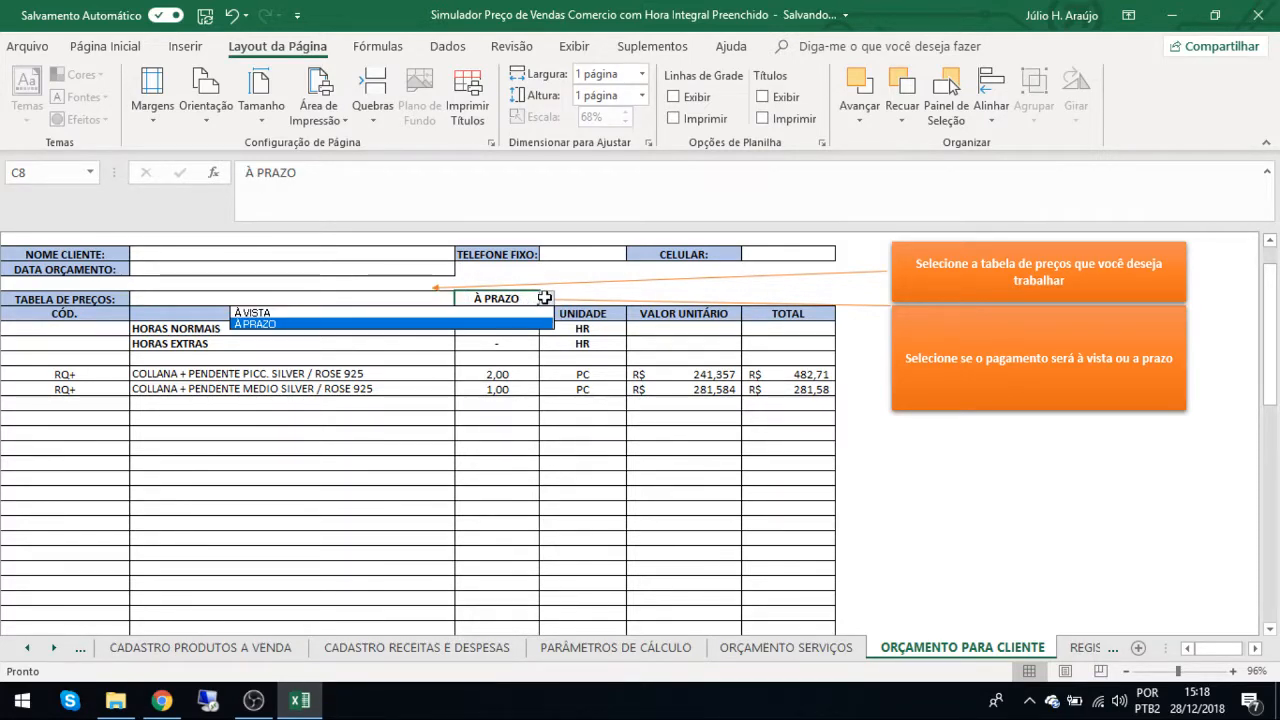
click(521, 312)
scroll(595, 404, down, 5)
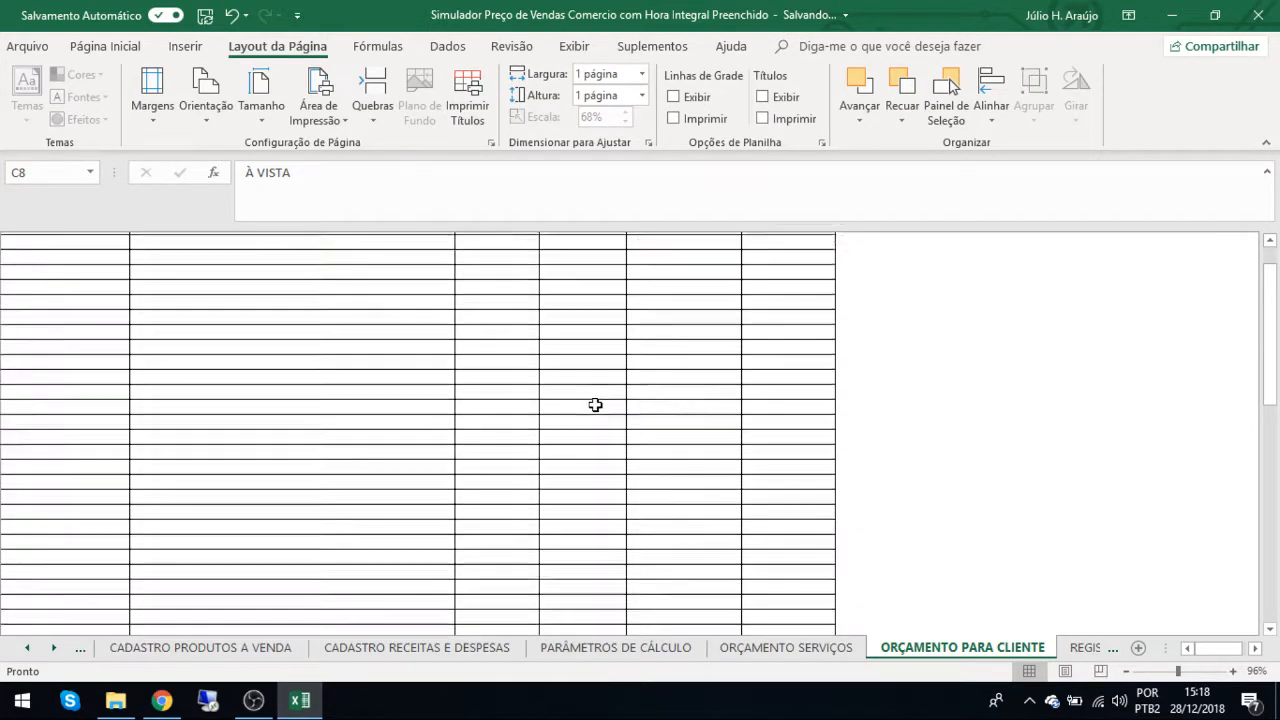
scroll(595, 404, down, 3)
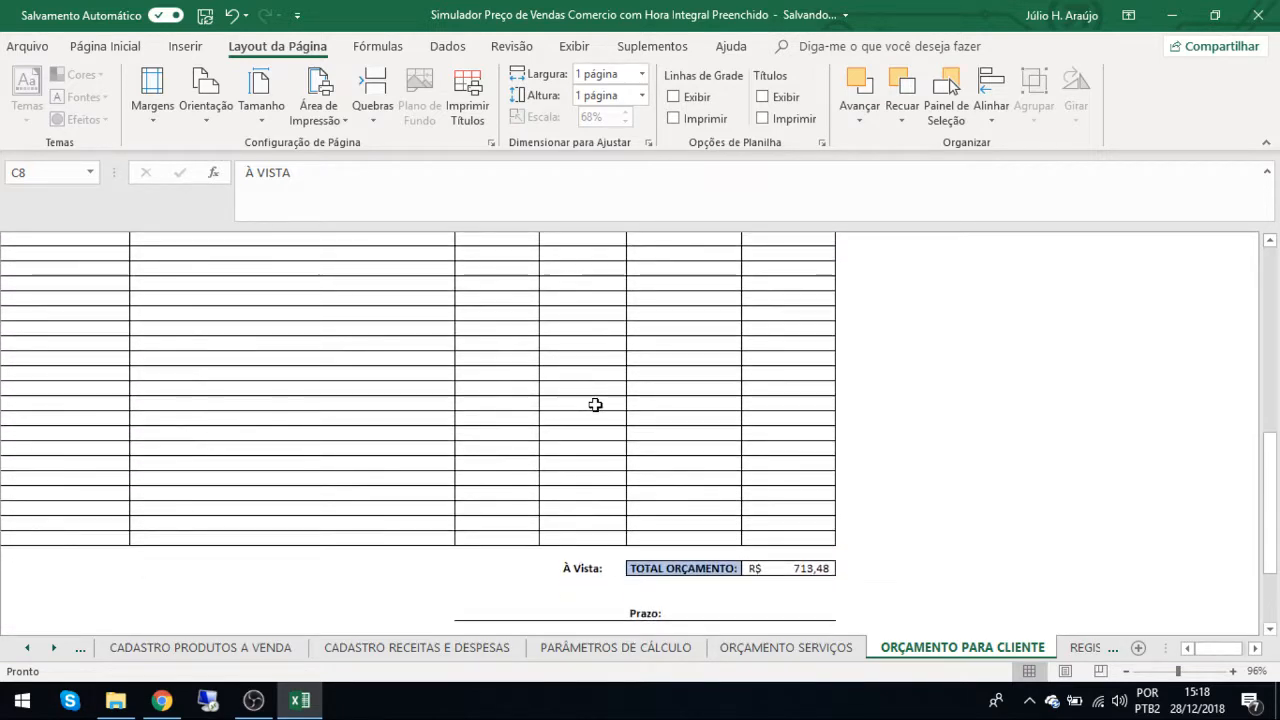
scroll(595, 404, down, 2)
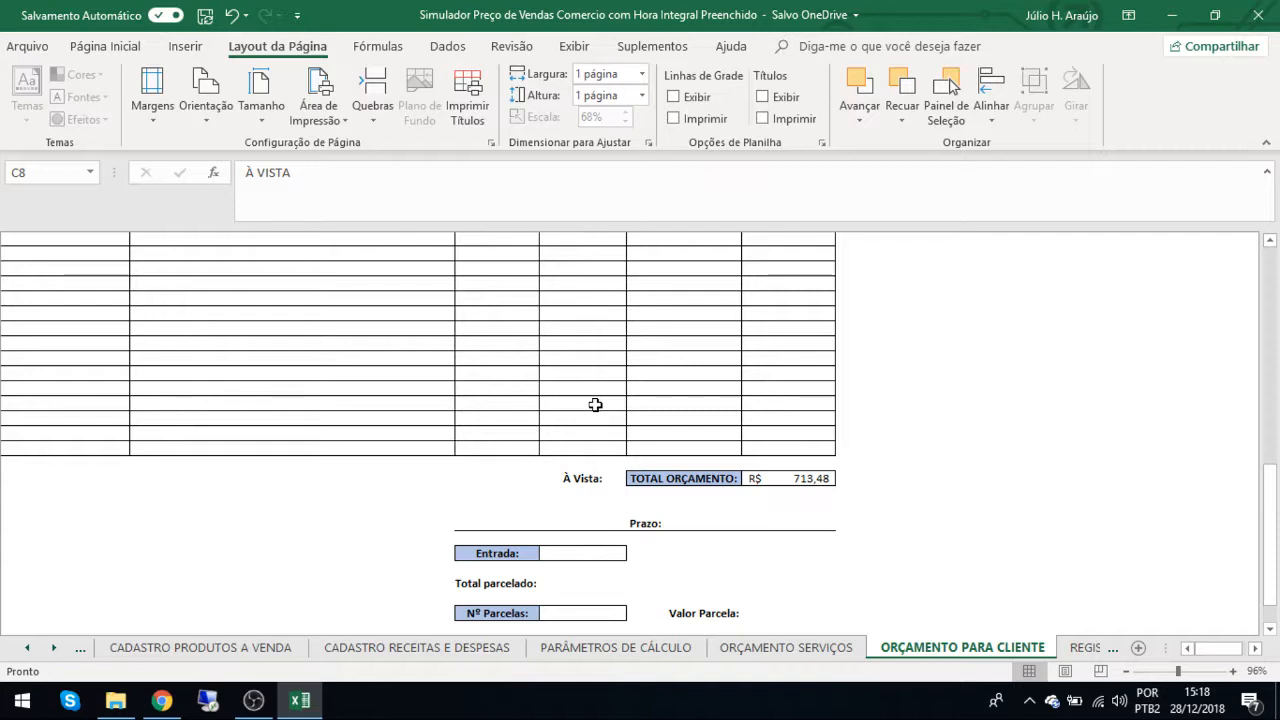
Go back to the ORÇAMENTO SERVIÇOS sheet and examine the LUCRO MATERIAIS and TABELA SELECIONADA cells.
scroll(595, 404, up, 10)
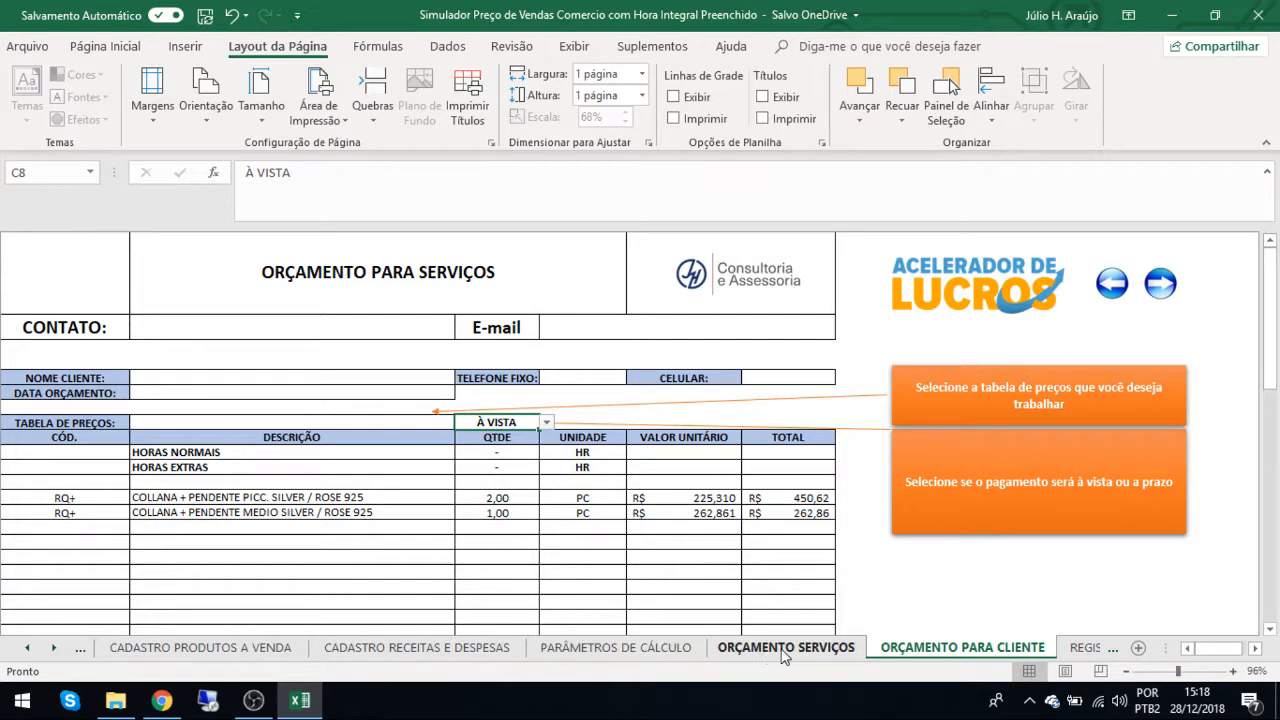
click(780, 650)
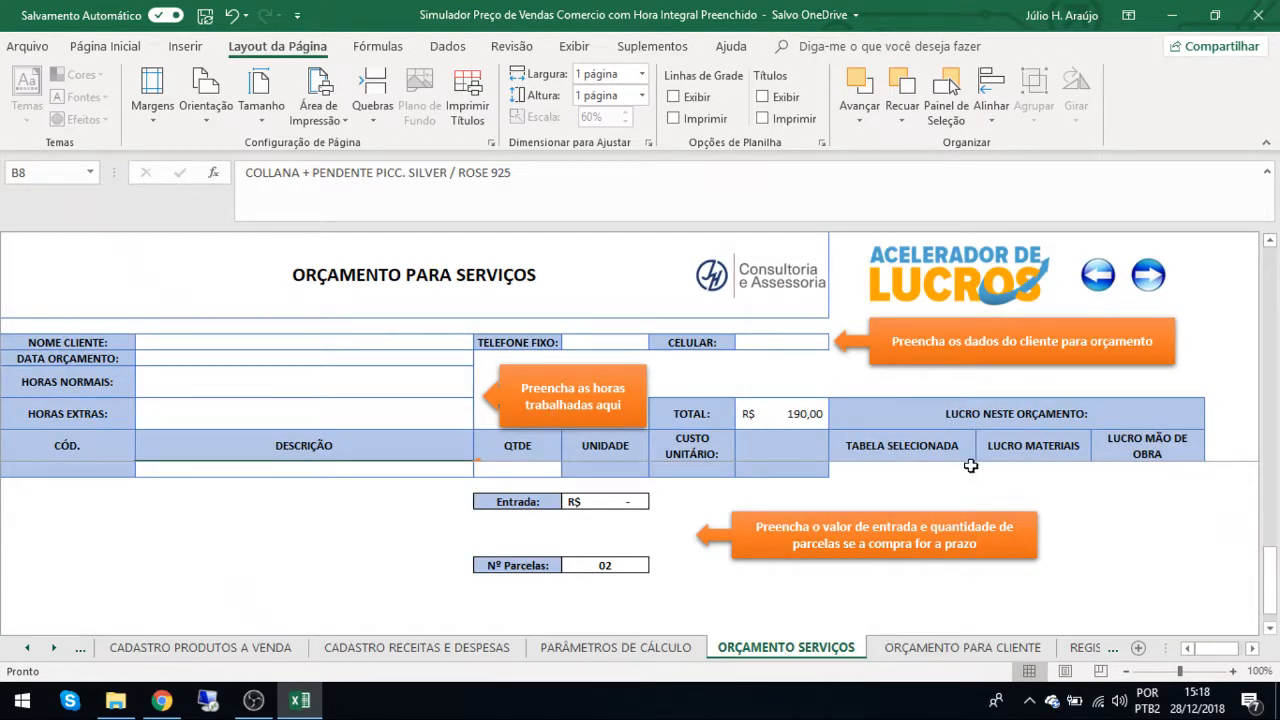
scroll(971, 465, up, 10)
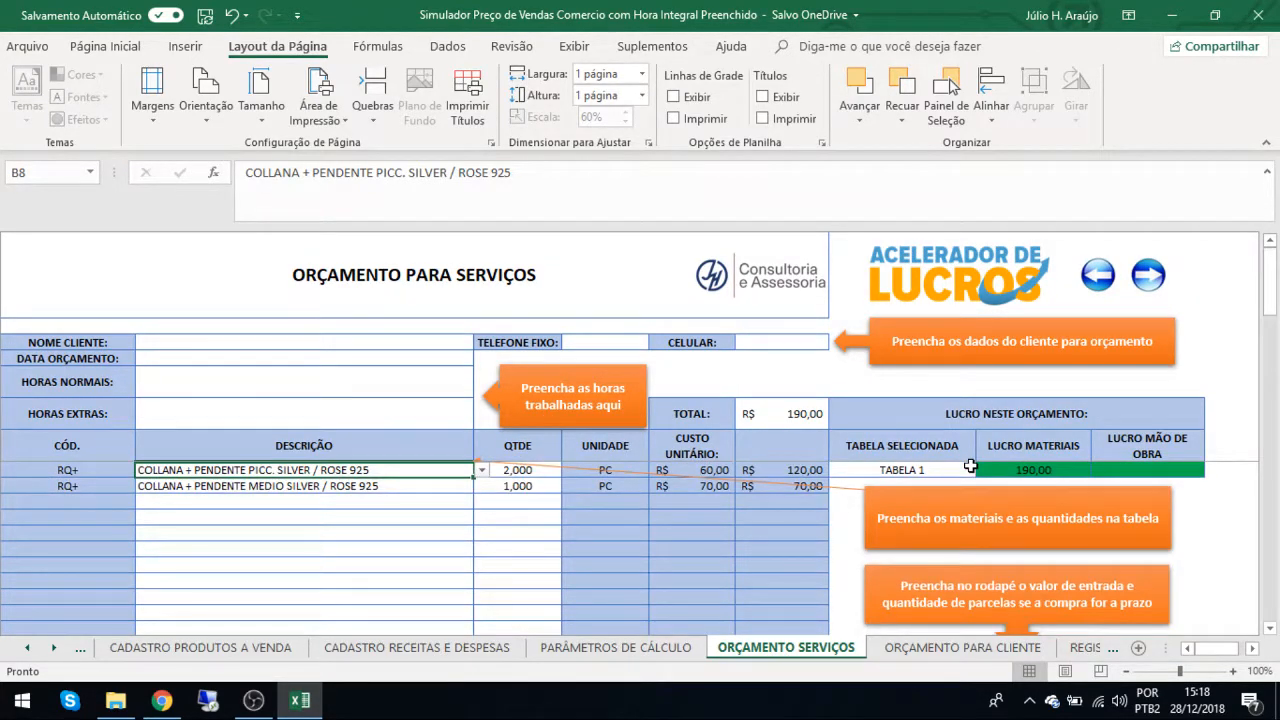
click(1043, 470)
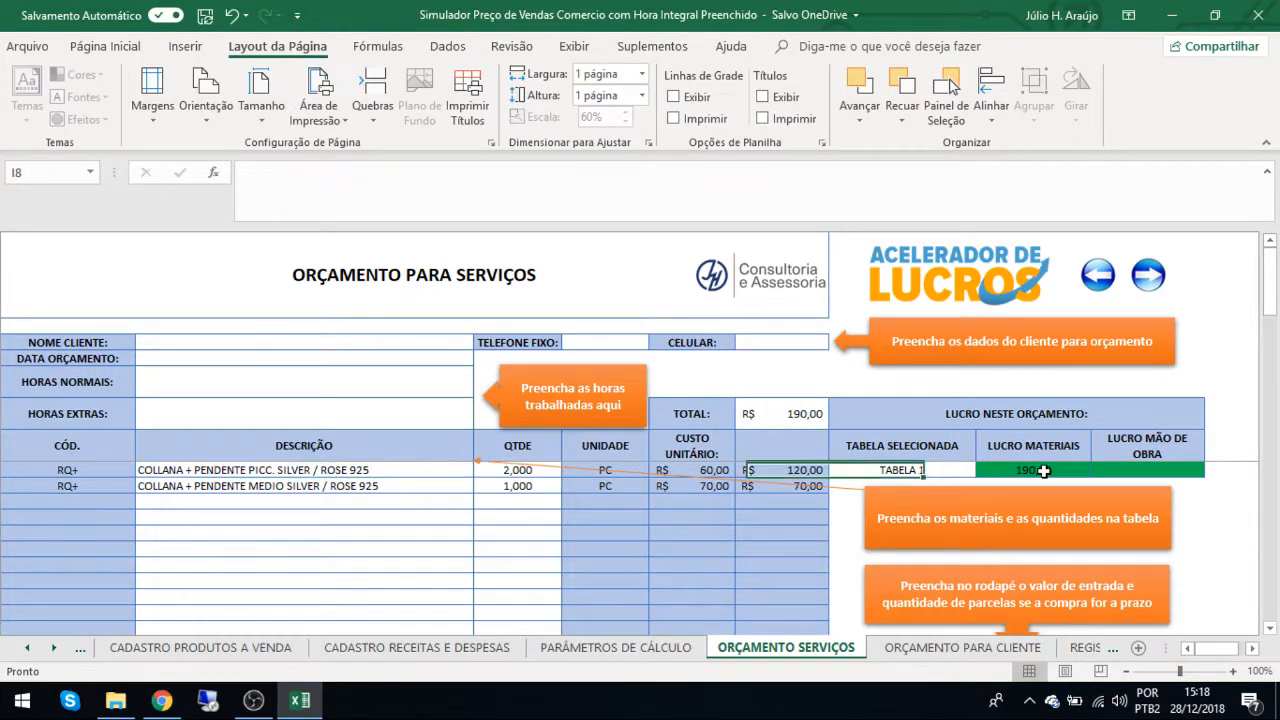
click(881, 470)
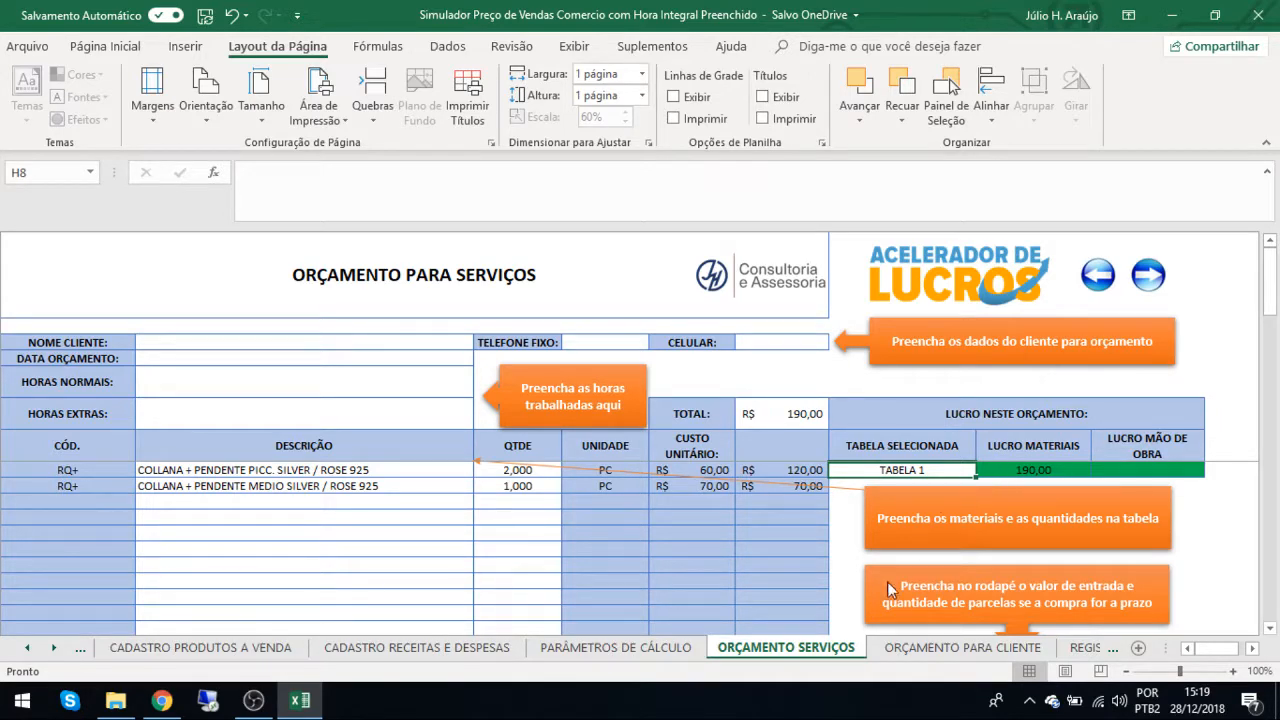
Set TABELA DE PREÇOS to TABELA 2 in the ORÇAMENTO PARA CLIENTE sheet and check LUCRO MATERIAIS in the ORÇAMENTO SERVIÇOS sheet.
click(913, 650)
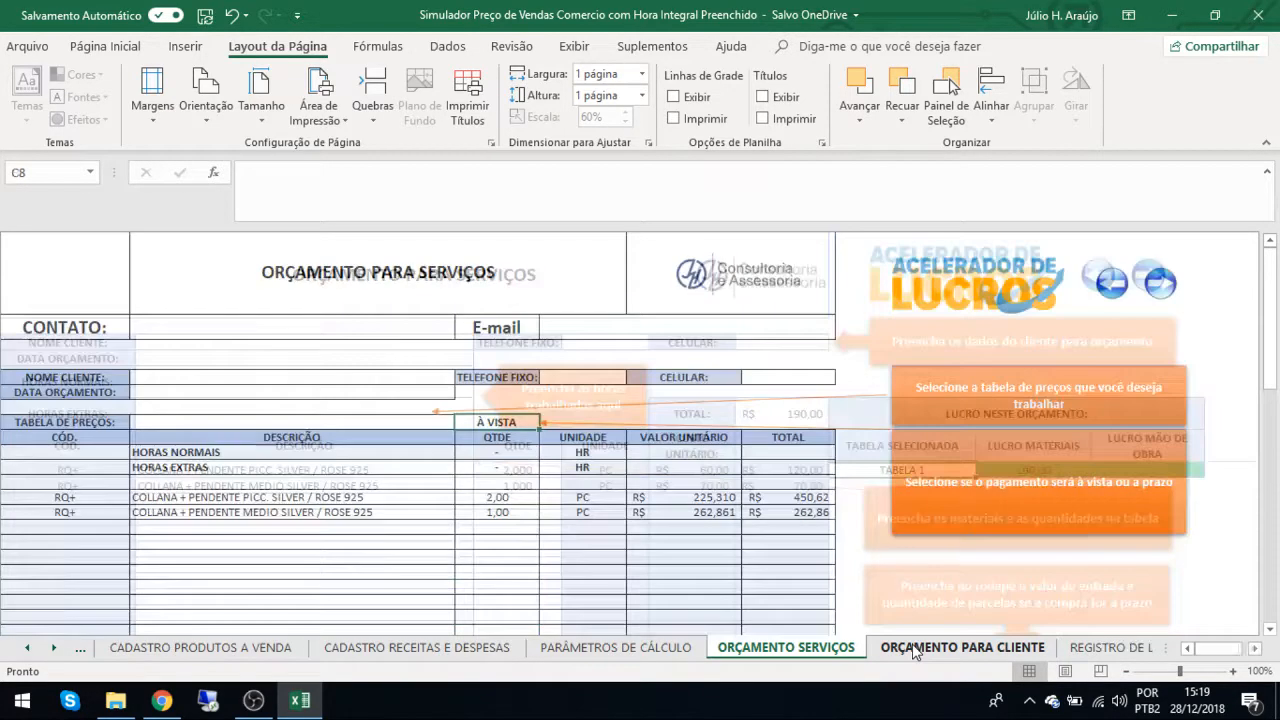
click(386, 419)
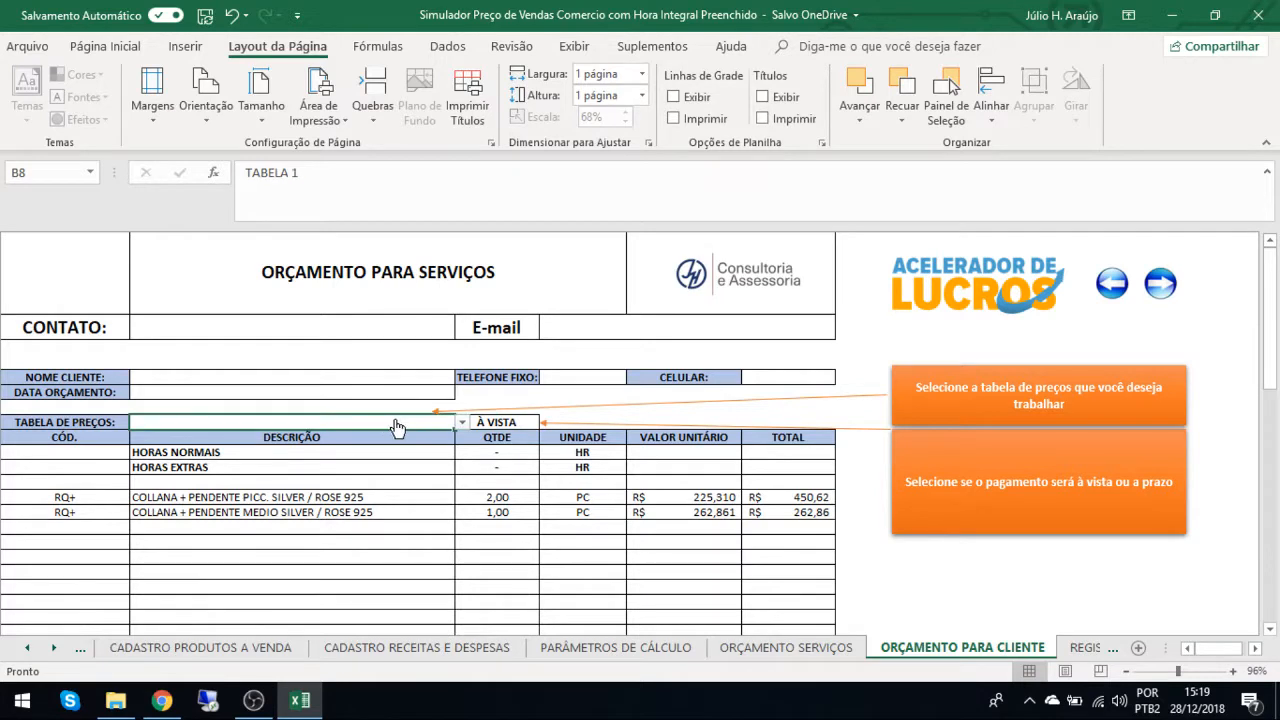
click(462, 422)
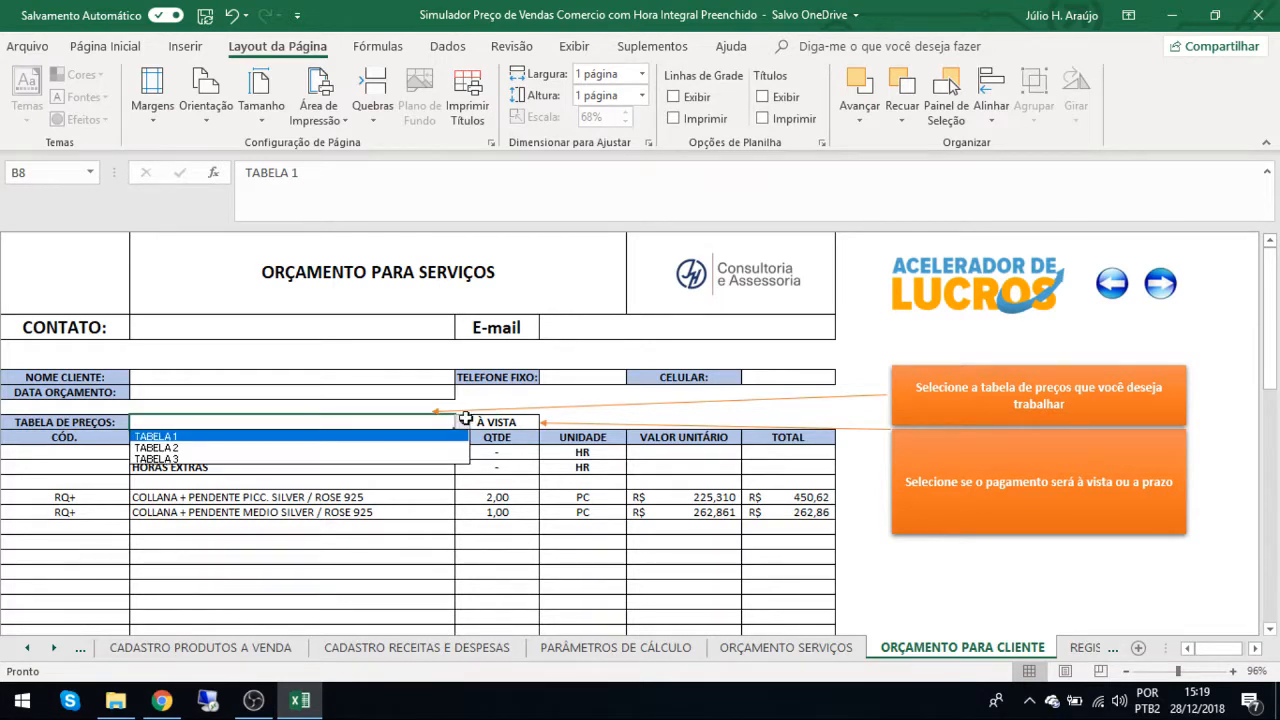
click(360, 447)
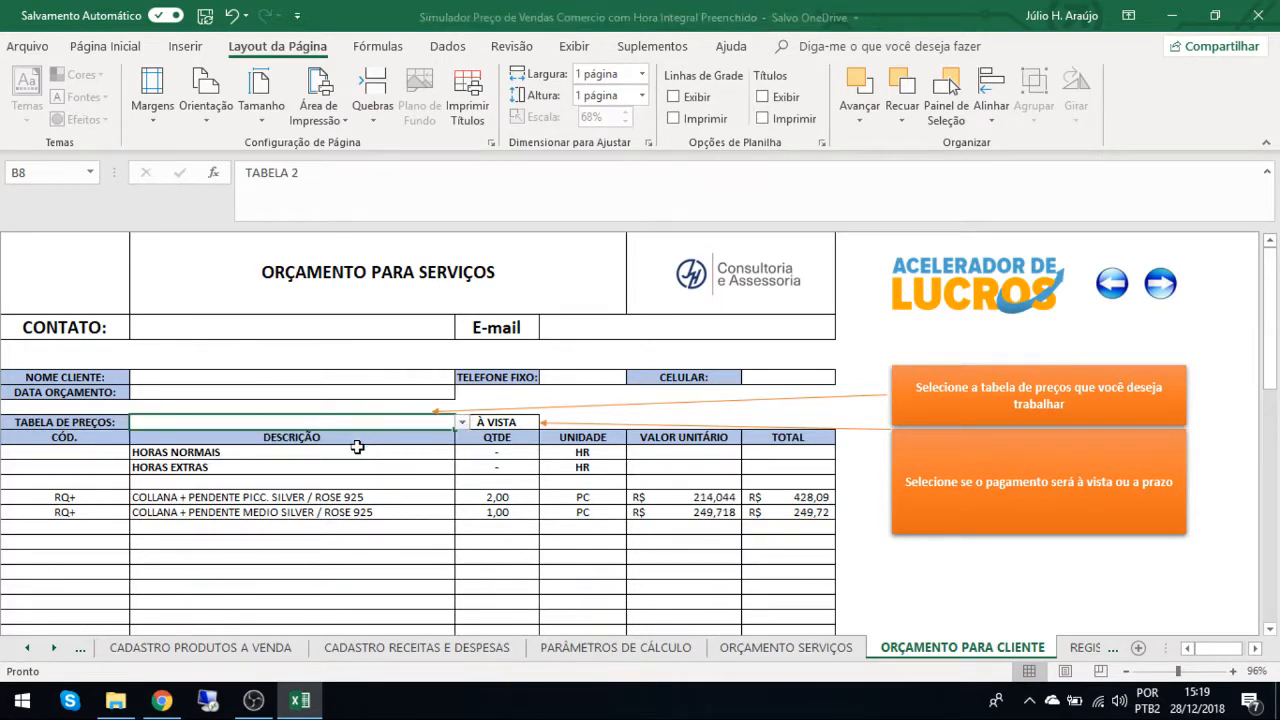
click(778, 646)
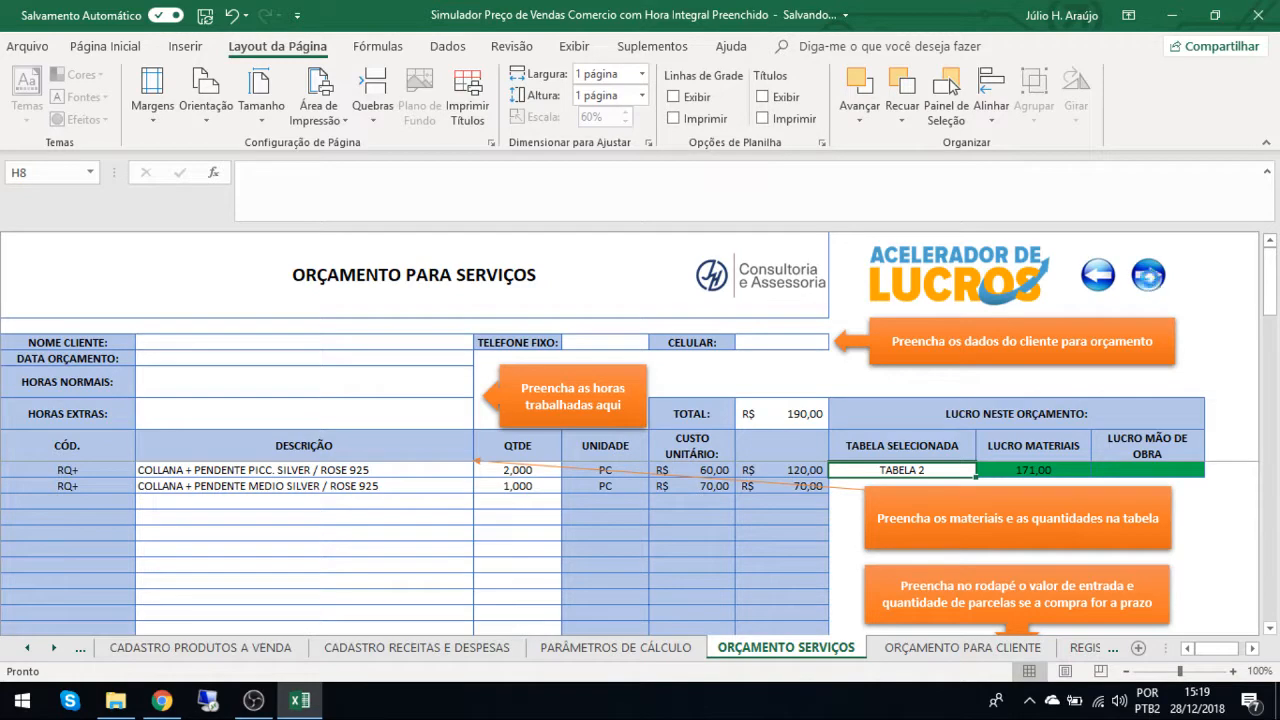
Open the REGISTRO DE LUCRO POR ORÇAMENTO sheet and set the first record's TABELA FECHADA to TABELA 2.
click(1150, 282)
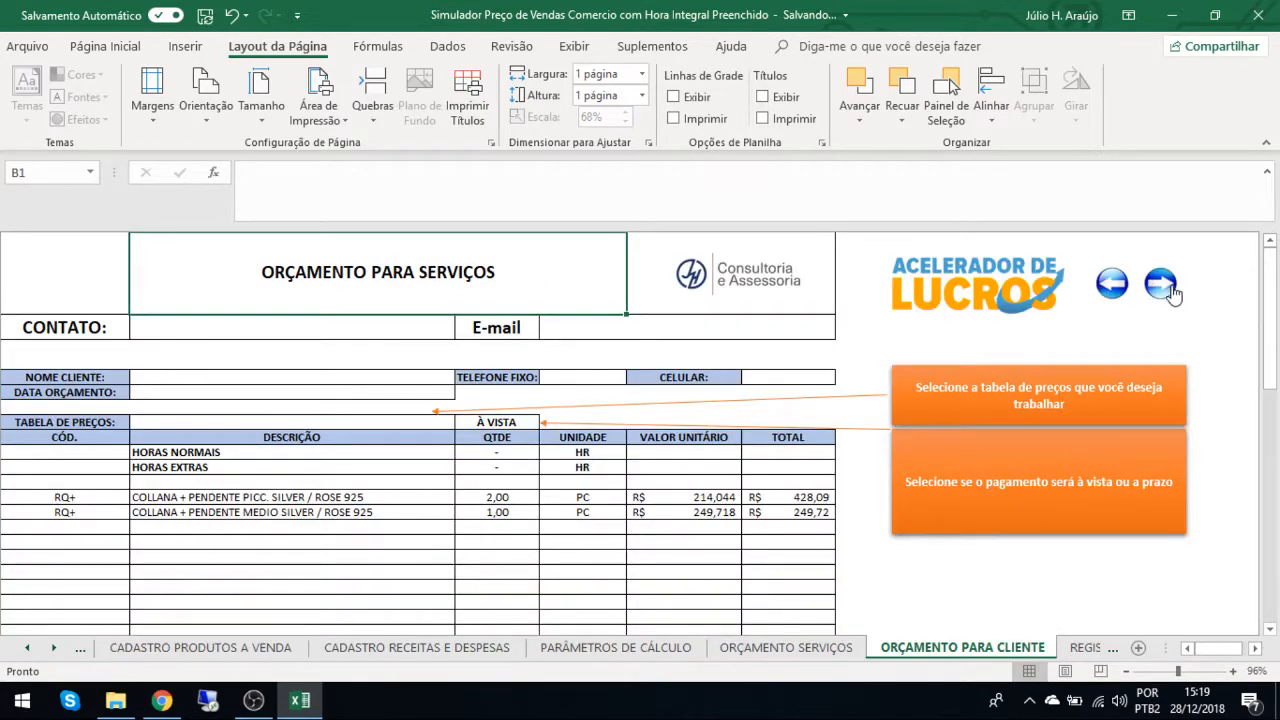
click(1174, 288)
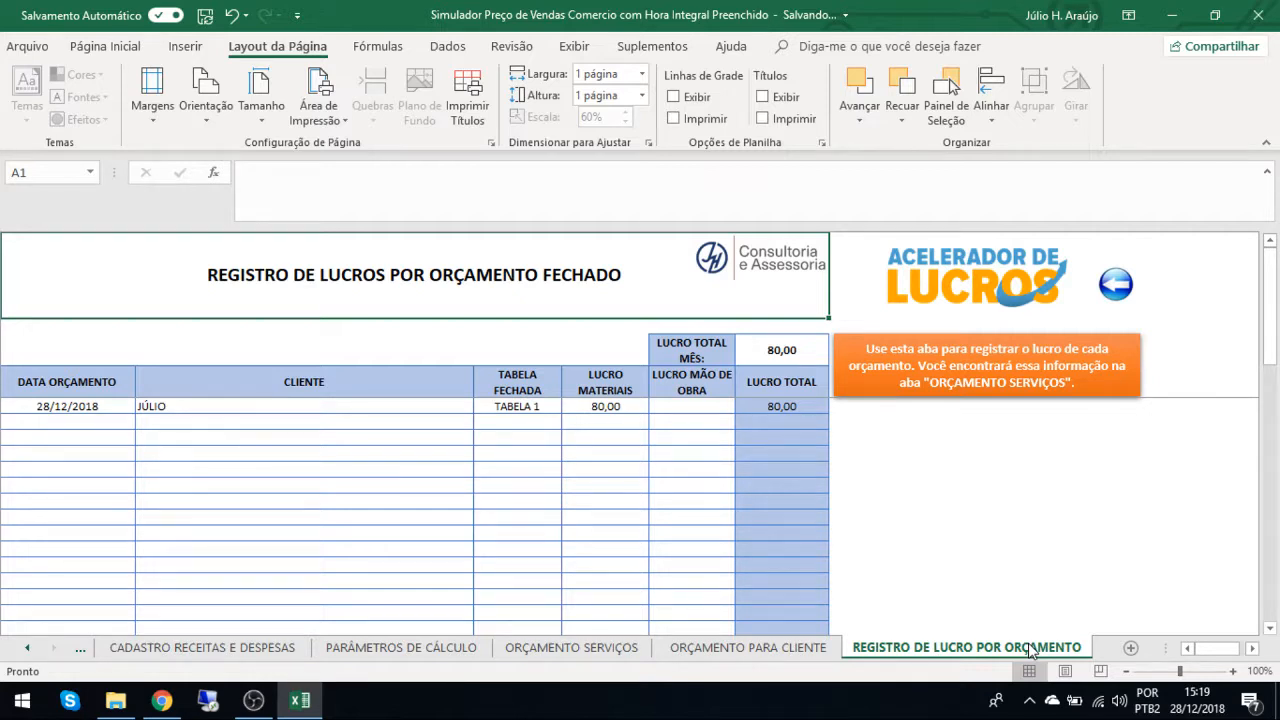
click(530, 410)
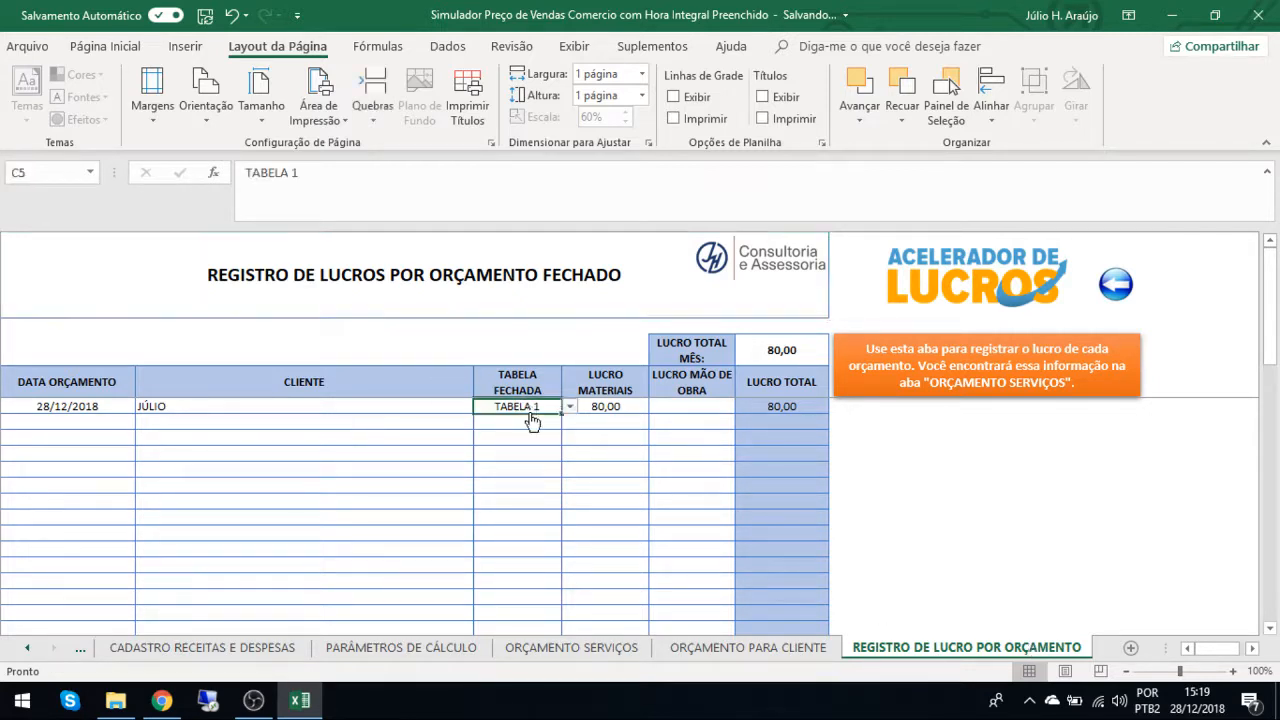
click(569, 406)
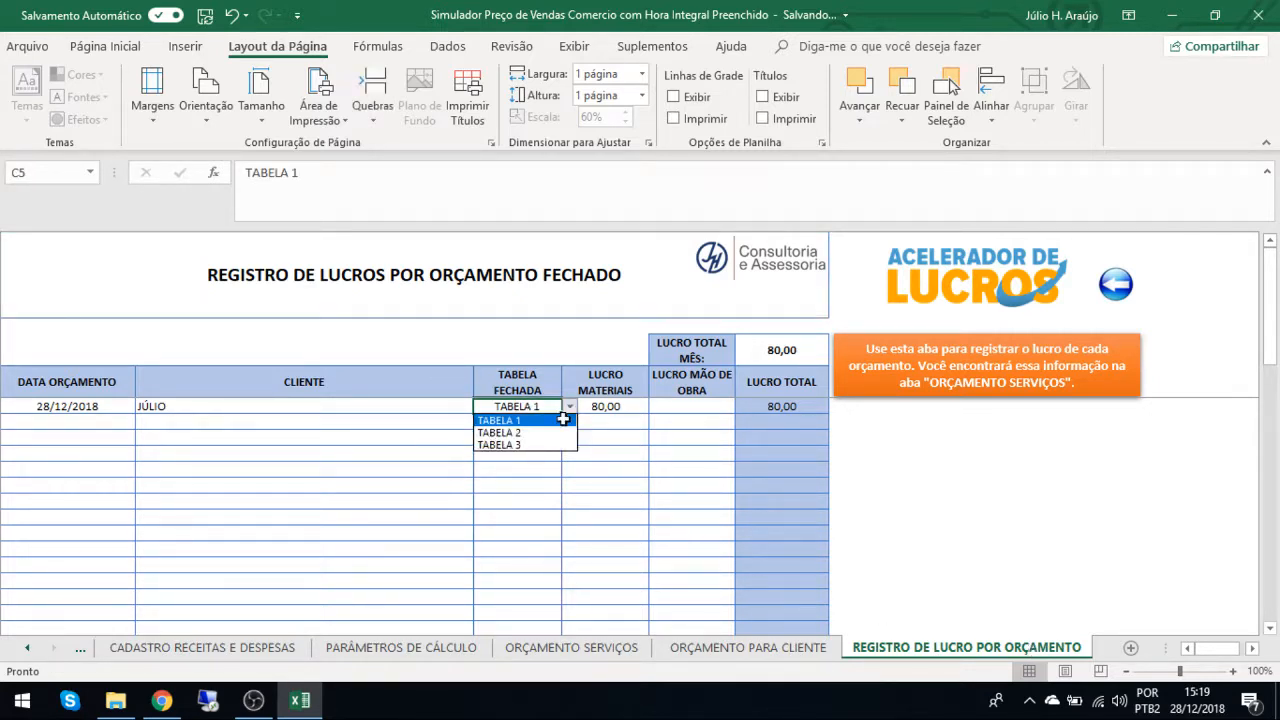
click(533, 433)
Enter 28/12 as the first record's DATA ORÇAMENTO and set its LUCRO MATERIAIS to 171.
click(59, 406)
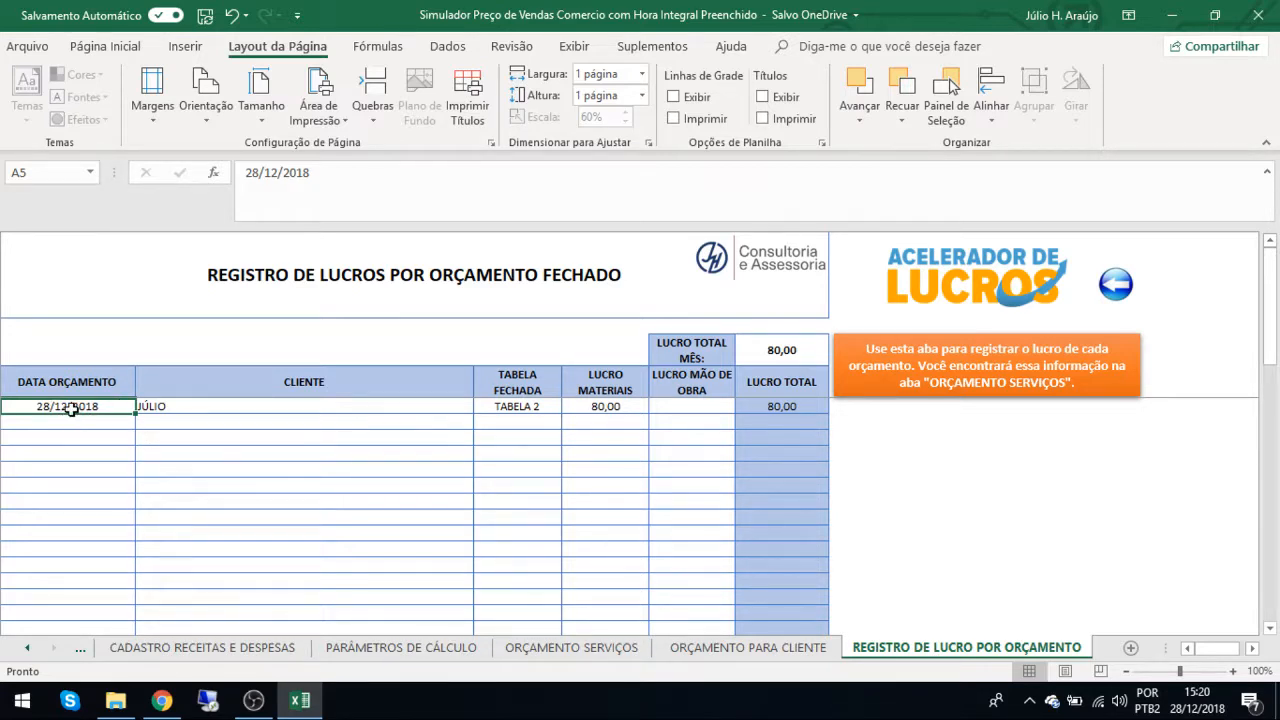
text(28/12)
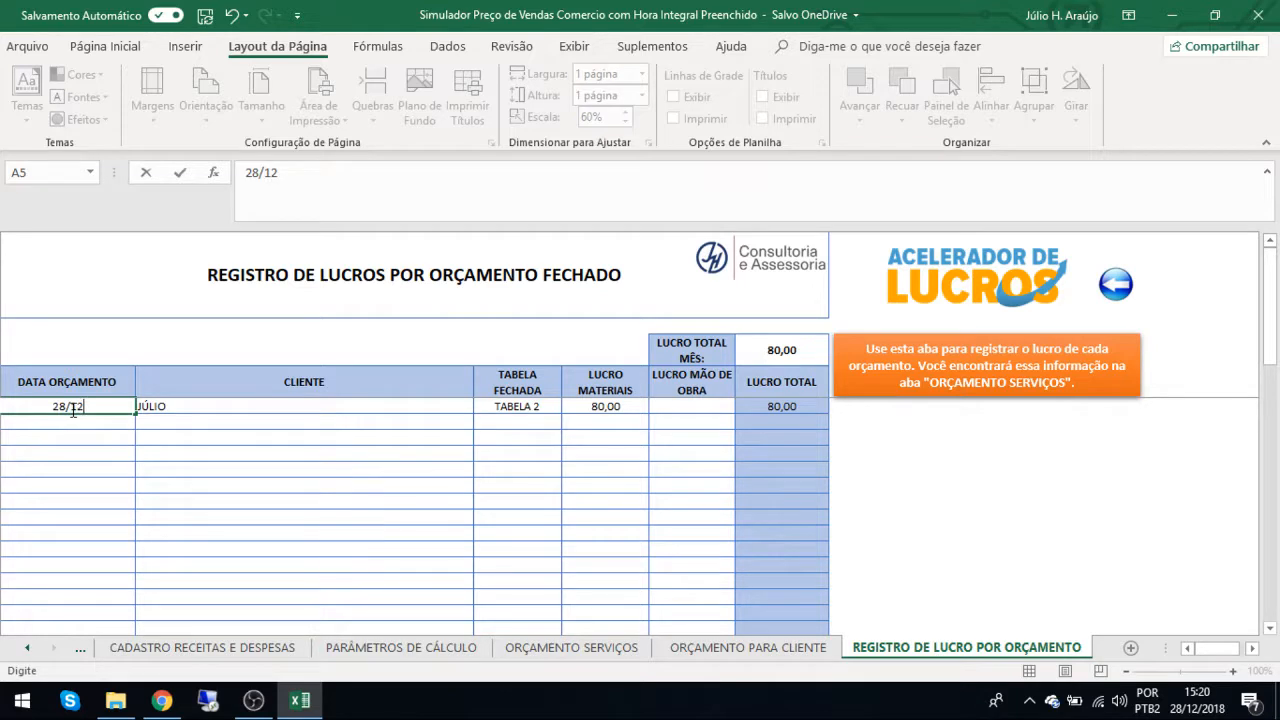
key(Tab)
key(Tab)
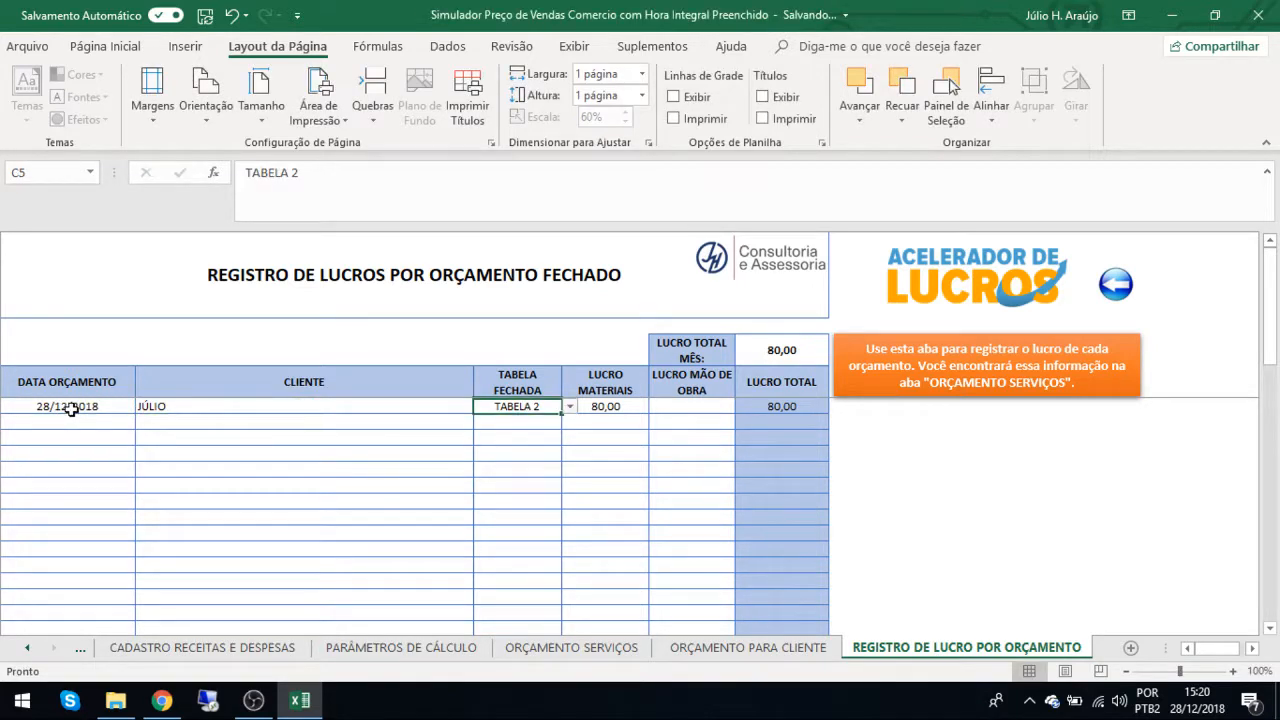
click(600, 408)
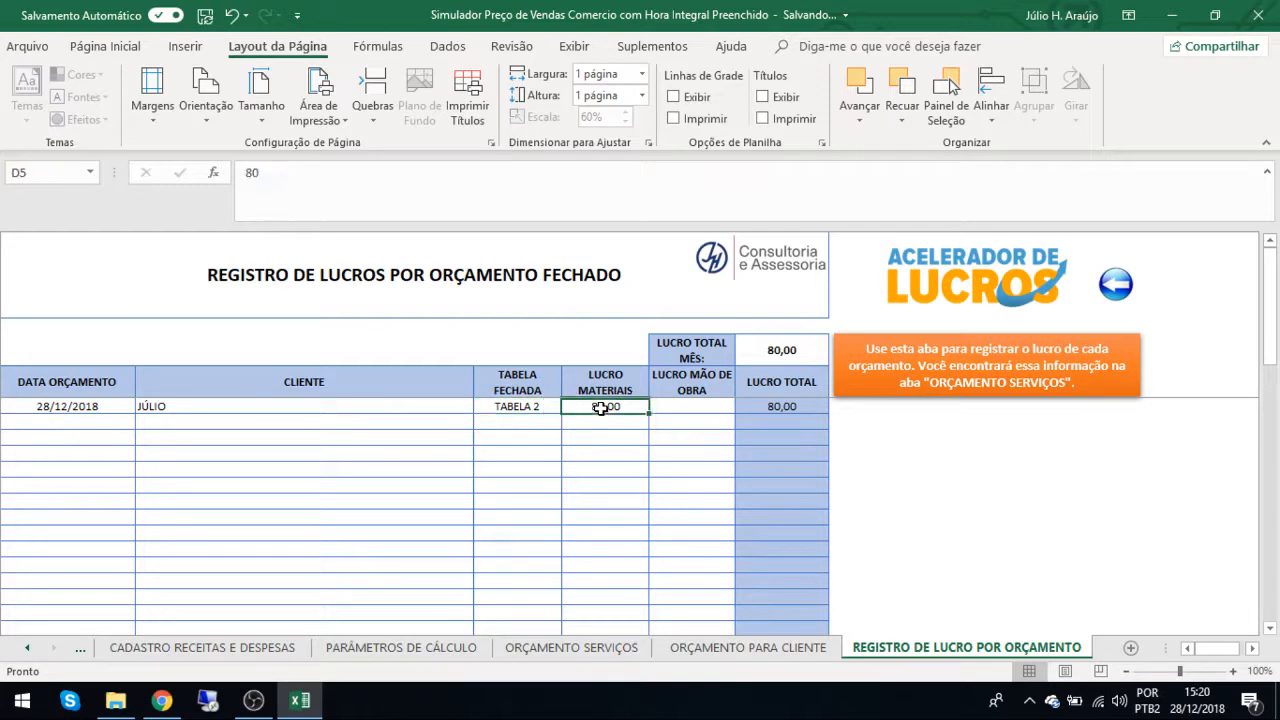
text(171)
key(Tab)
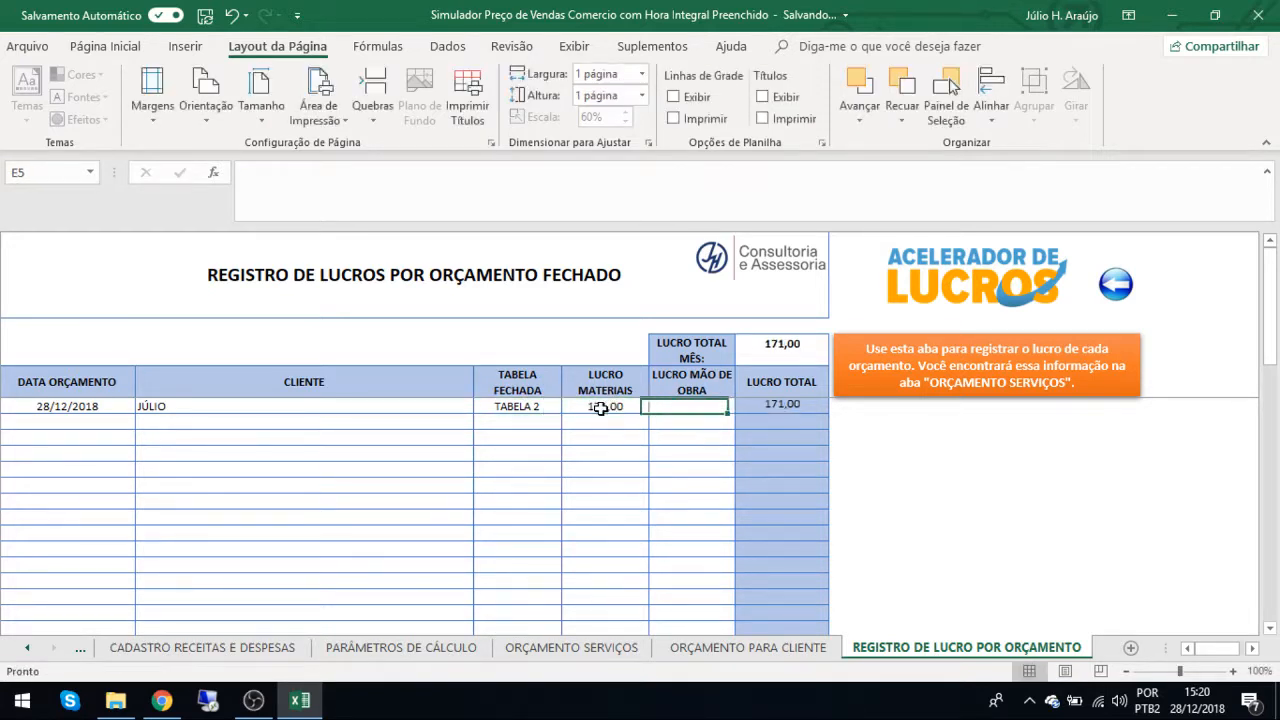
Start a second record in the profit register with DATA ORÇAMENTO 29/12 and the client's name.
click(96, 426)
text(29/12)
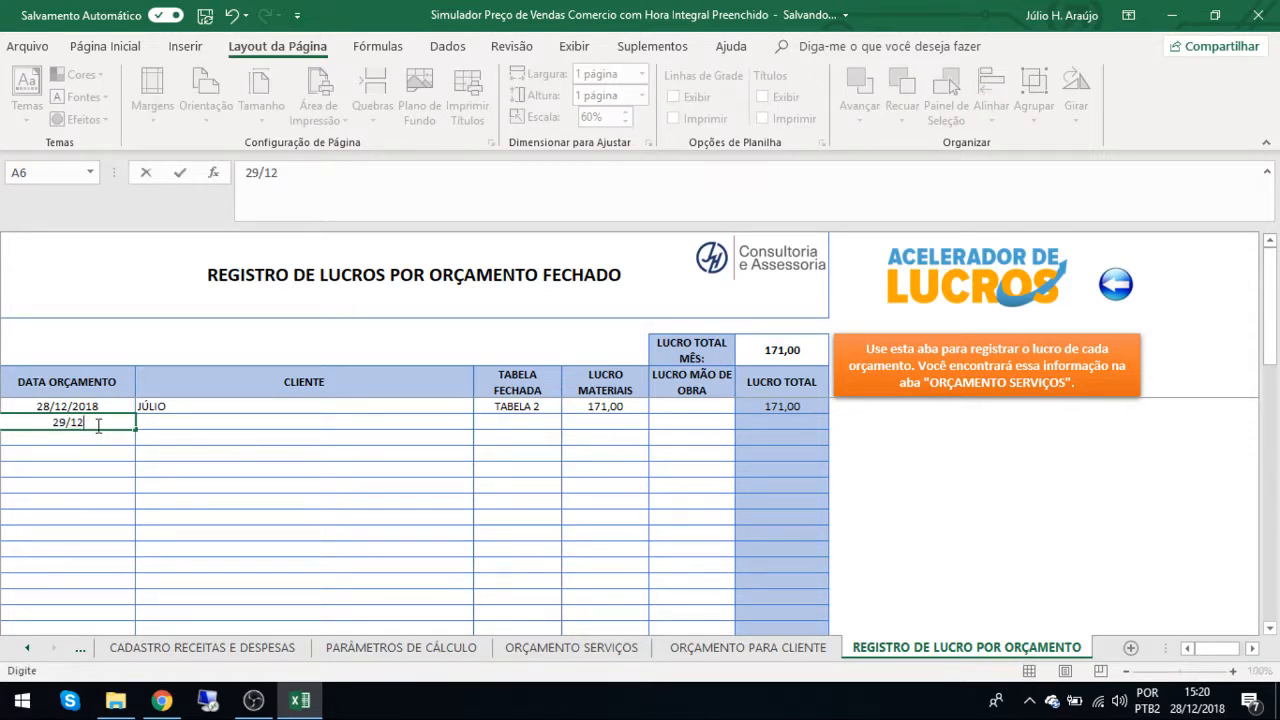
key(Tab)
text(FERNANDA)
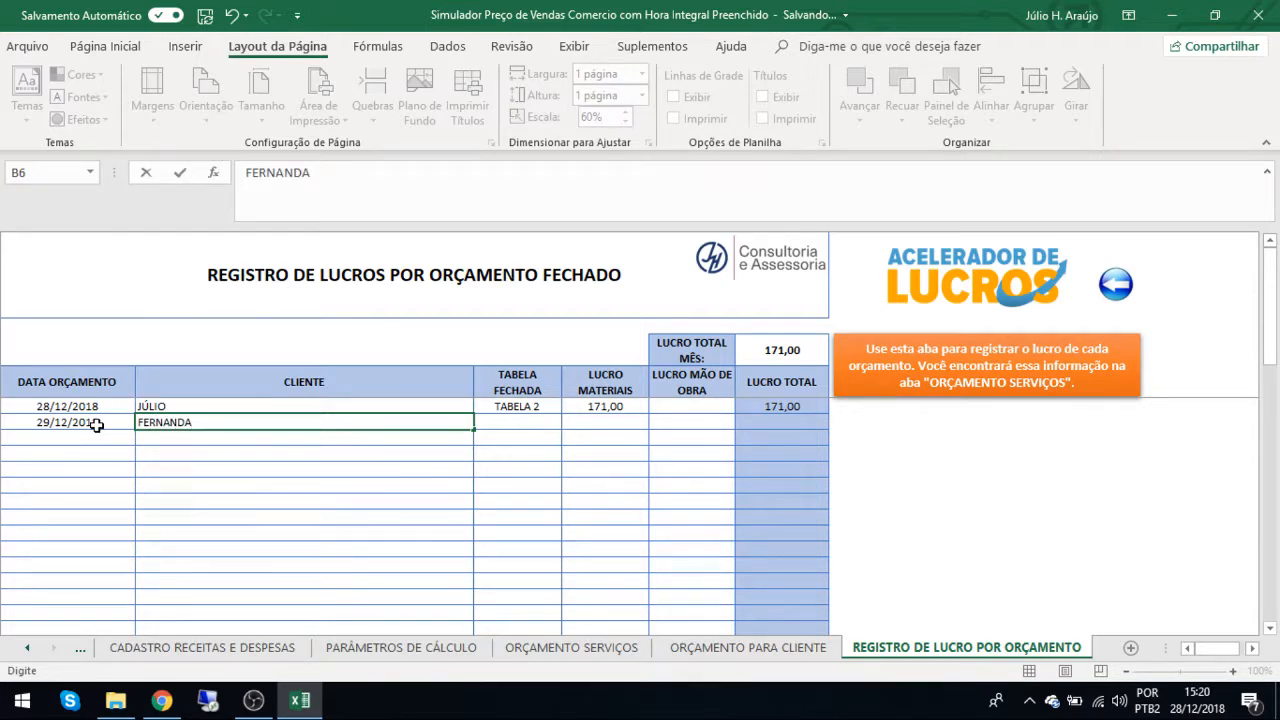
key(Tab)
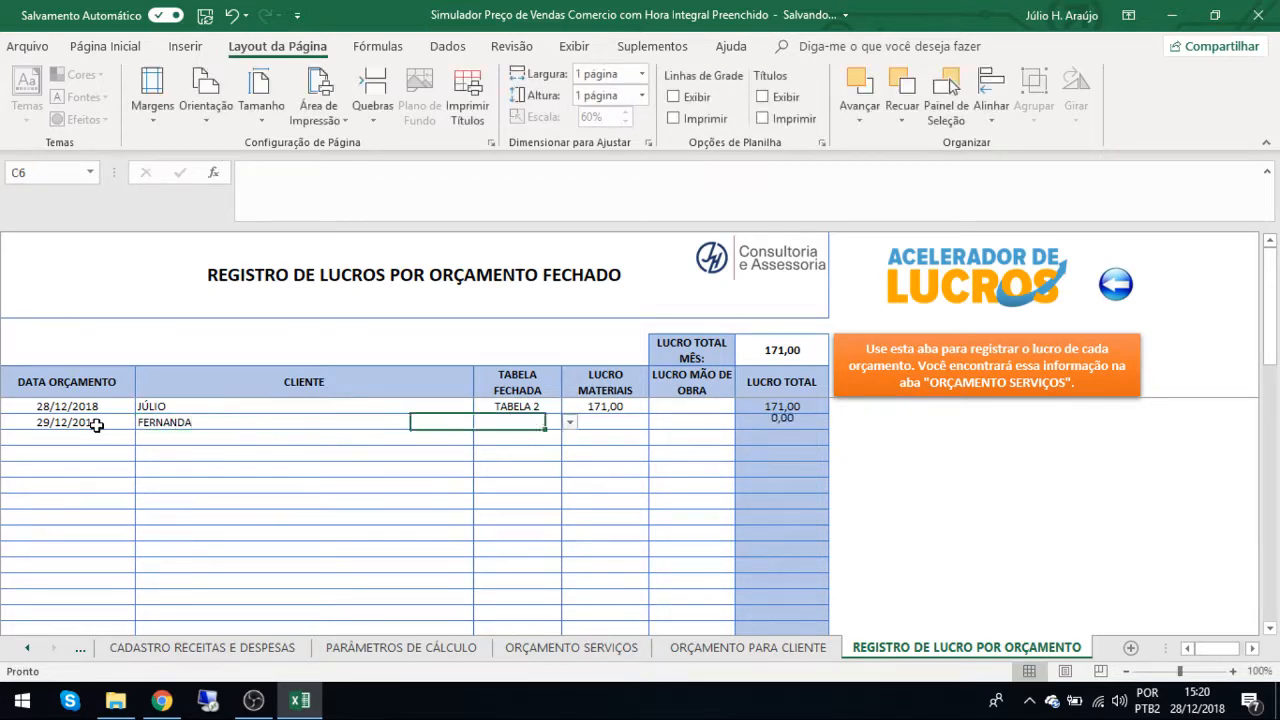
Complete the second record with TABELA 1 as TABELA FECHADA and 190 as LUCRO MATERIAIS.
click(571, 430)
click(495, 436)
click(628, 418)
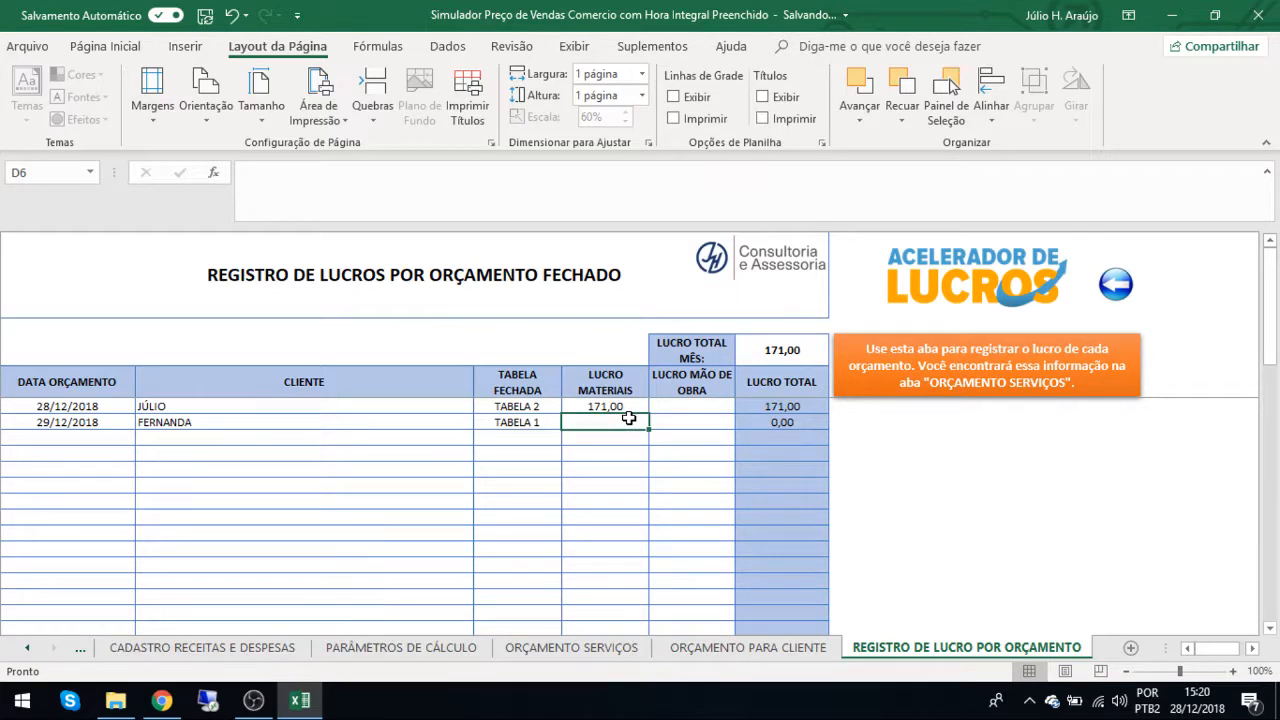
text(190)
key(Tab)
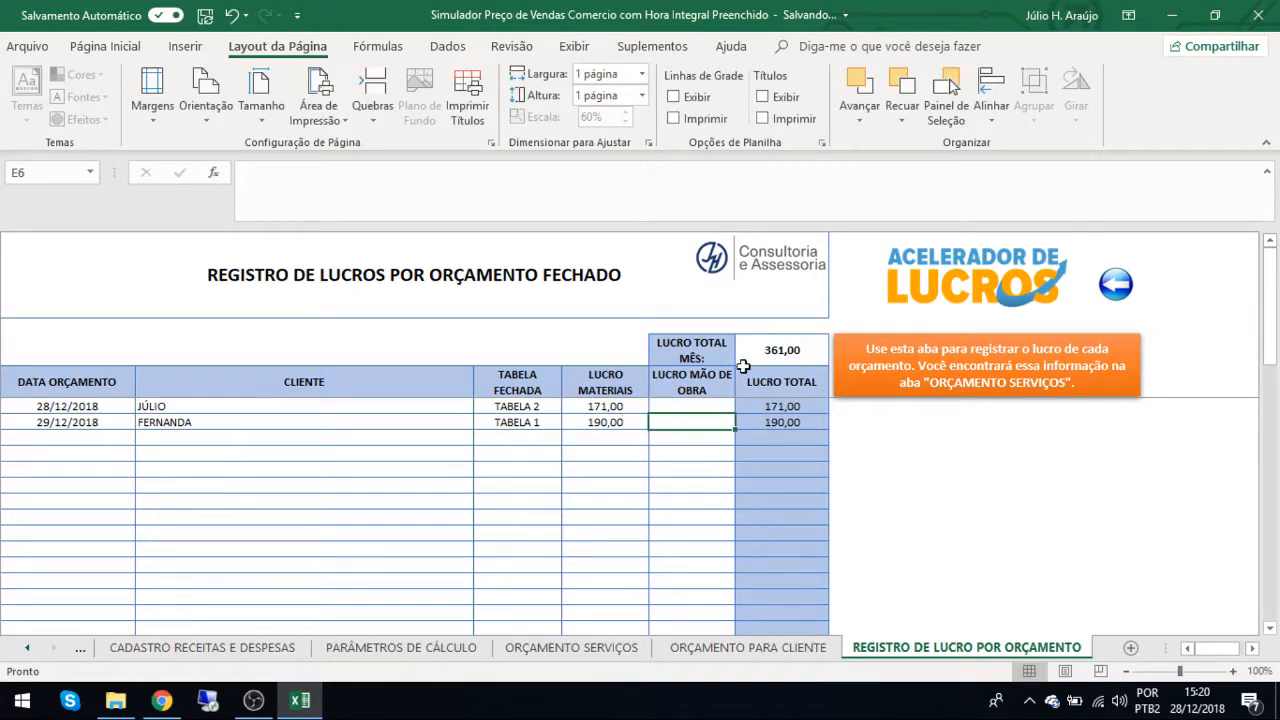
Check the LUCRO TOTAL MÊS cell, return to the COCKPIT sheet and save the workbook.
click(797, 347)
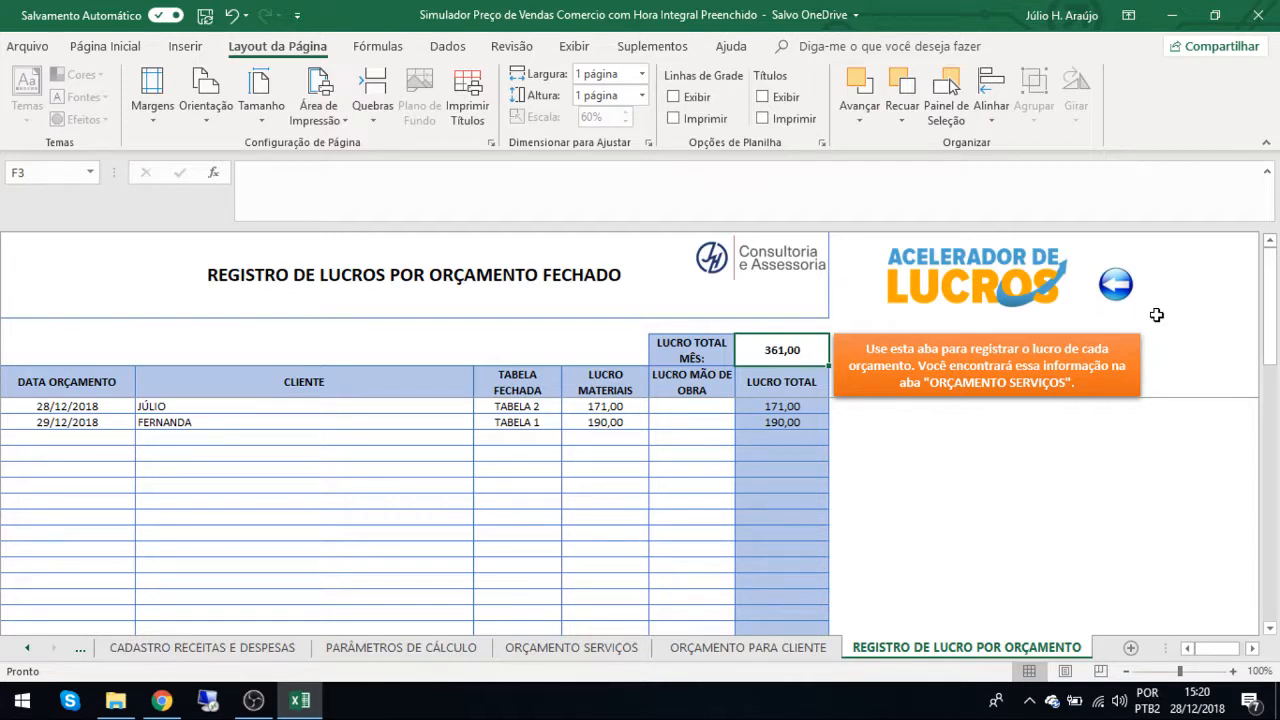
click(1116, 287)
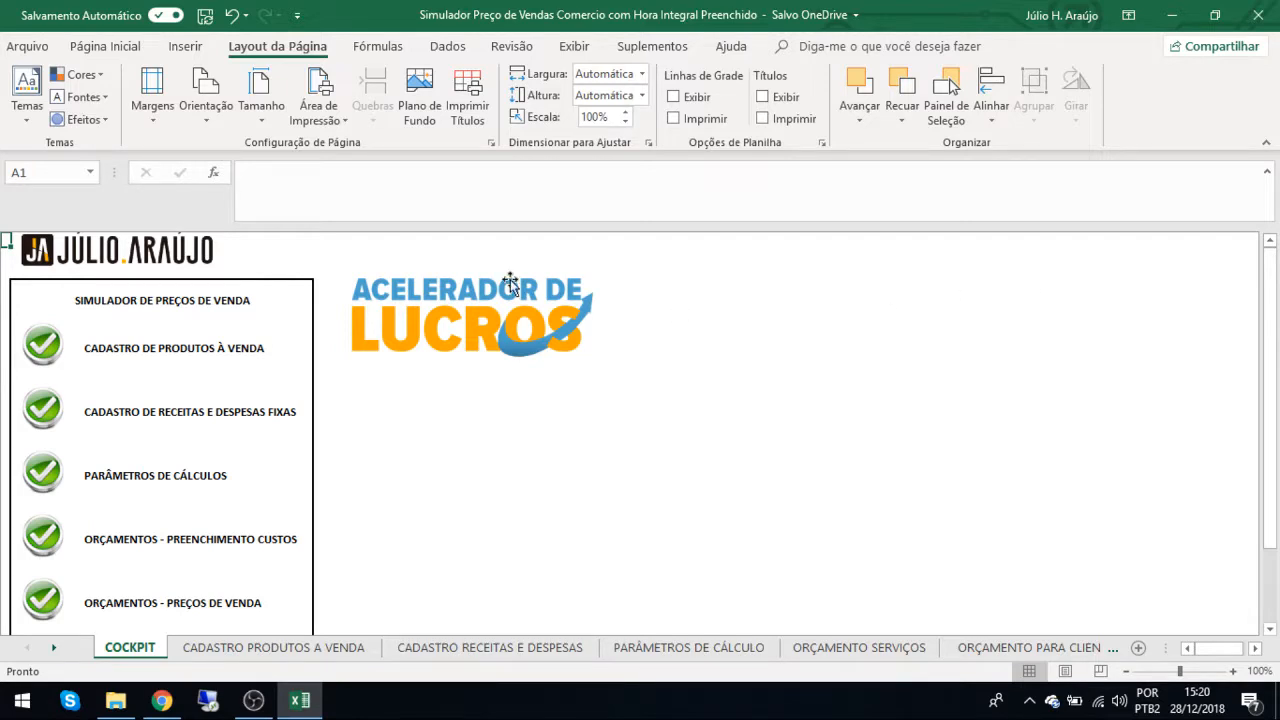
click(205, 16)
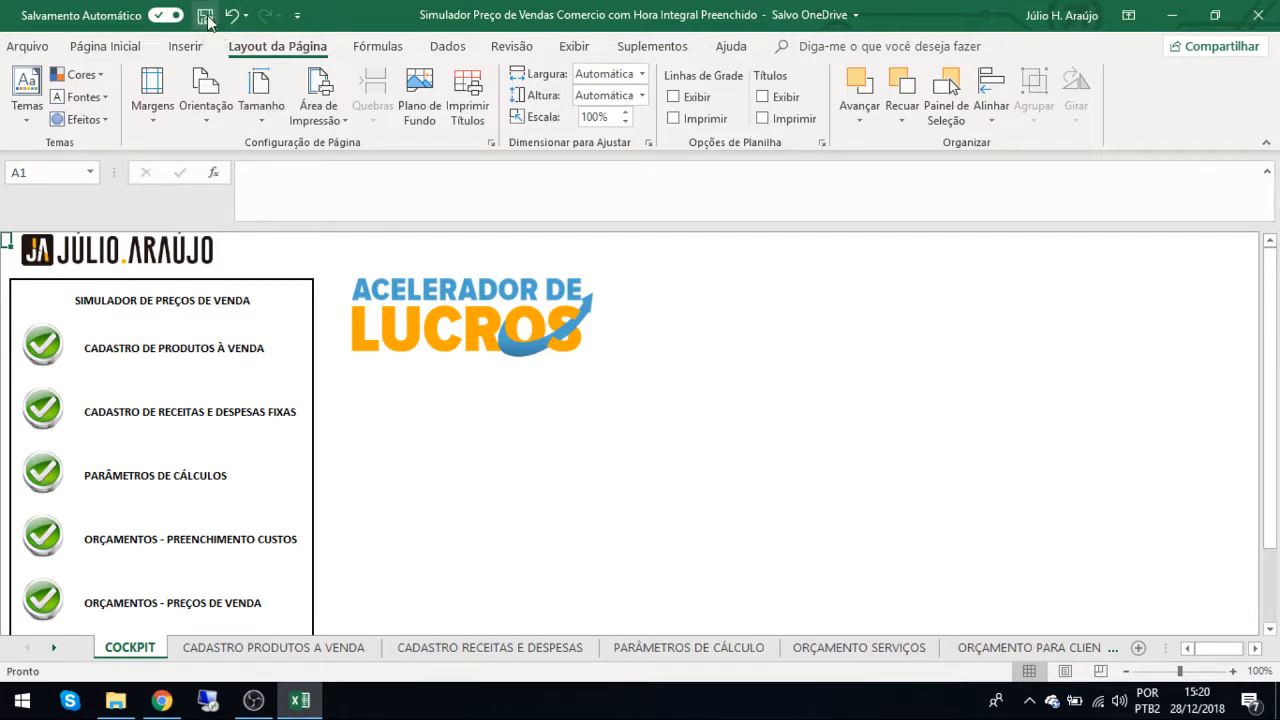